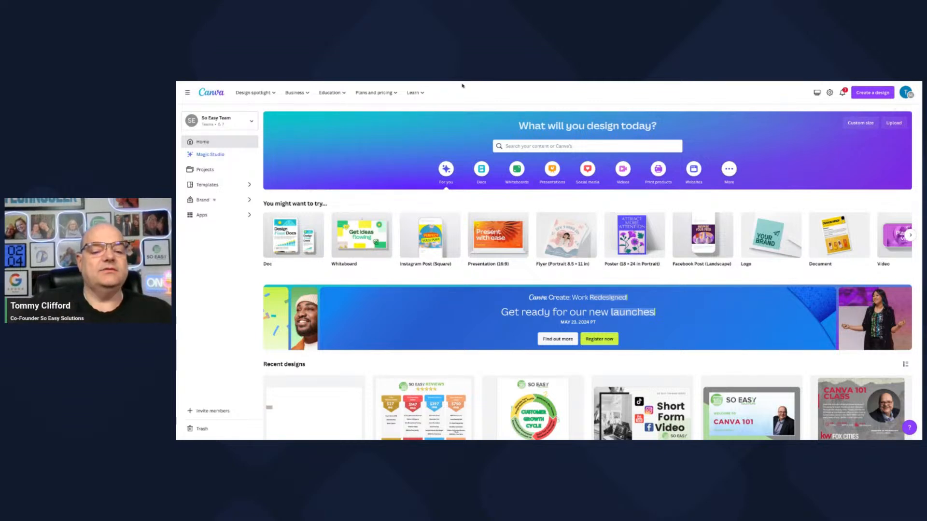
Step: Compare the Free and Pro plans with monthly pricing on the Canva Pro page and return to the home page
left_click(388, 93)
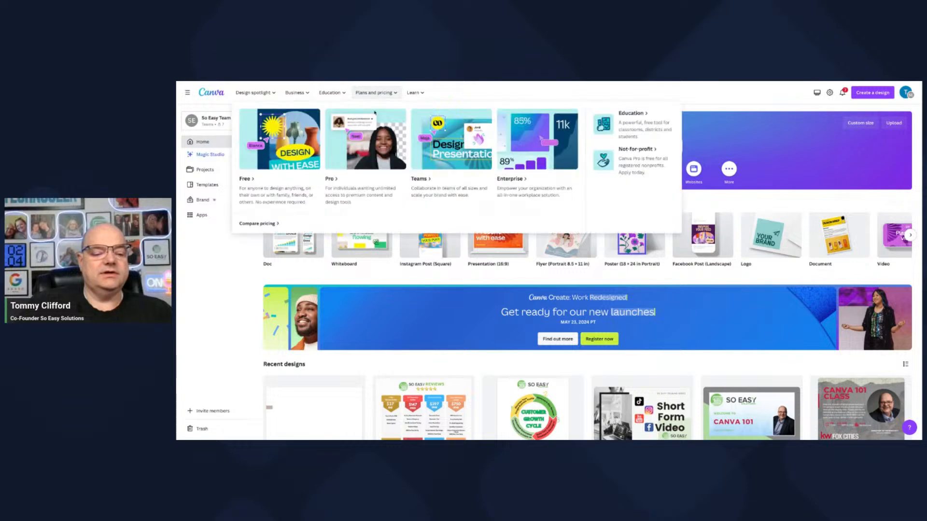
left_click(334, 180)
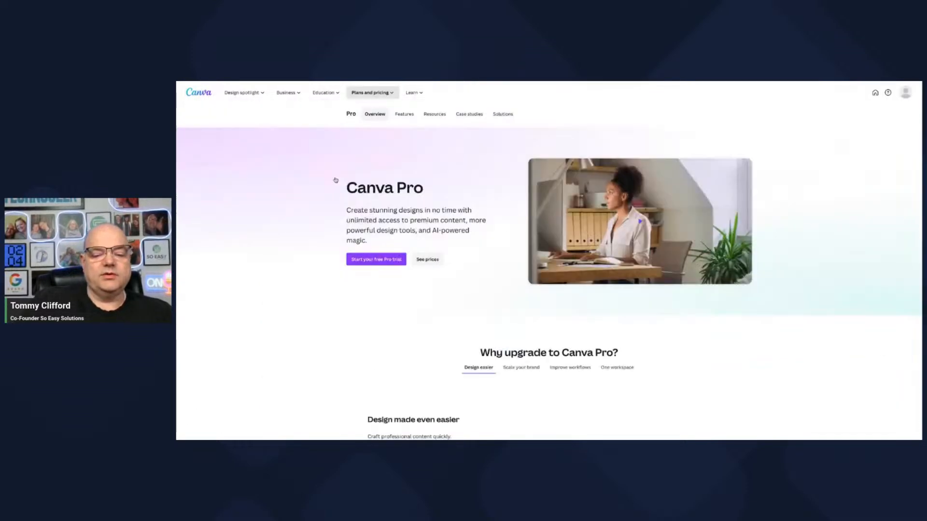
scroll(381, 244, "down", 7)
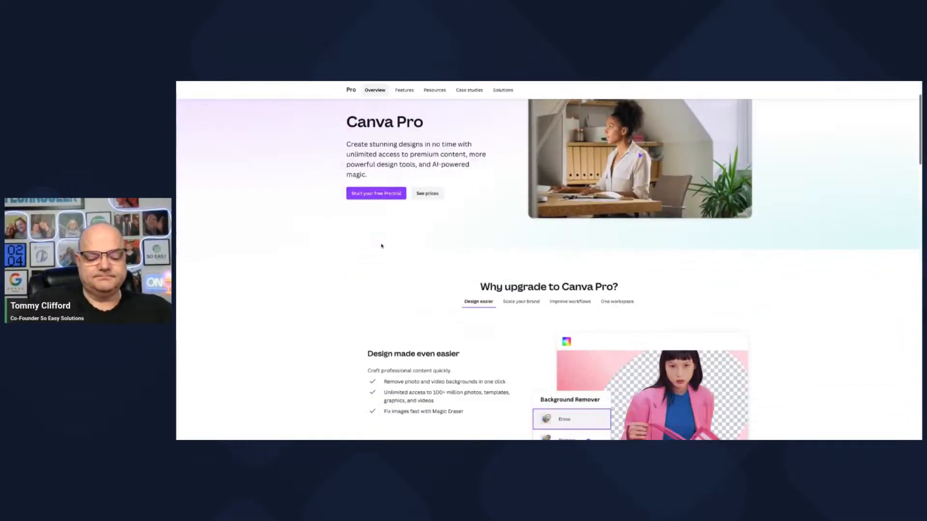
scroll(381, 247, "down", 15)
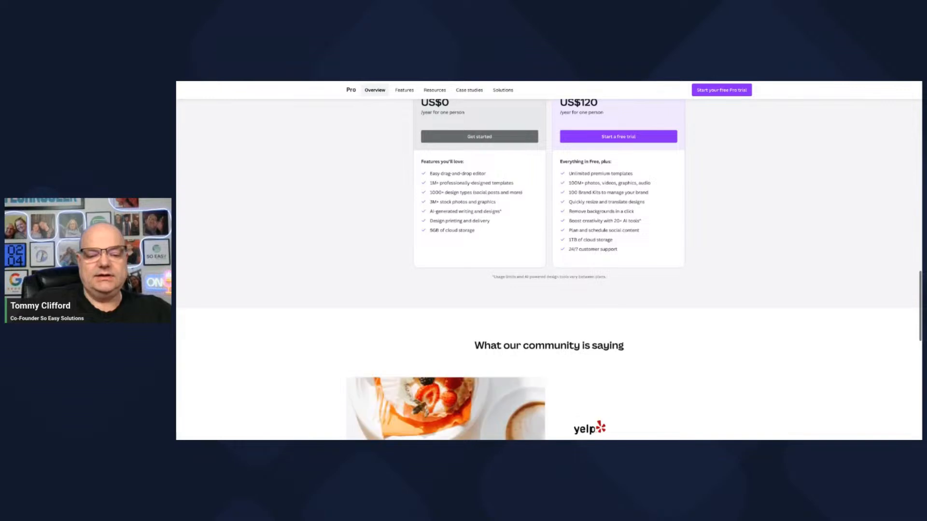
scroll(406, 213, "up", 2)
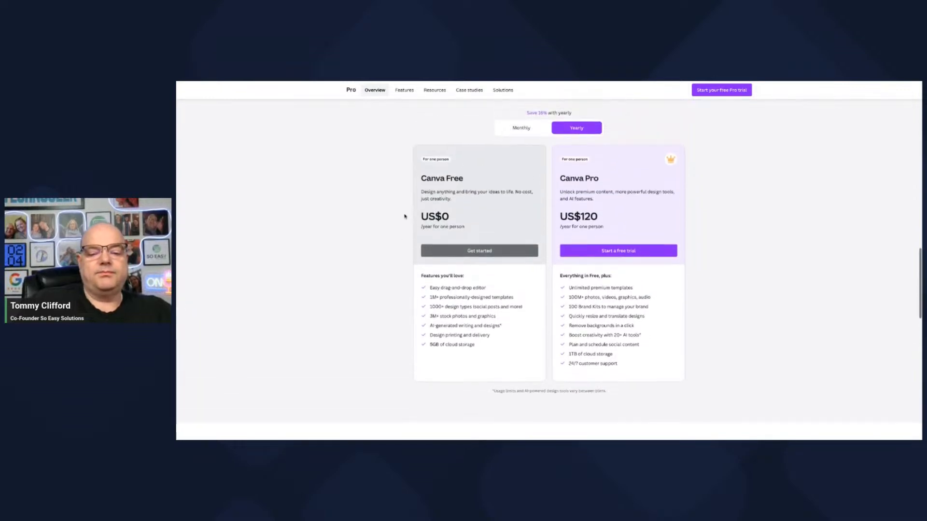
left_click(518, 134)
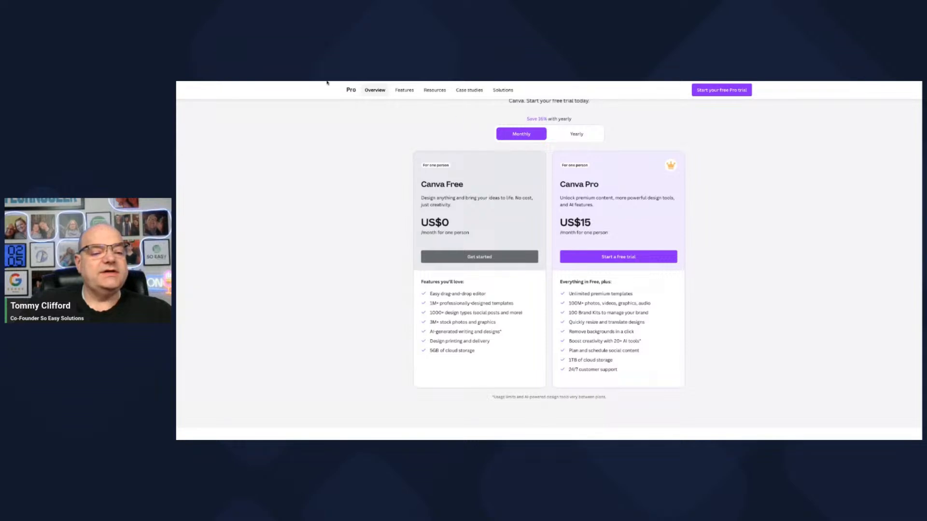
key("alt+Left")
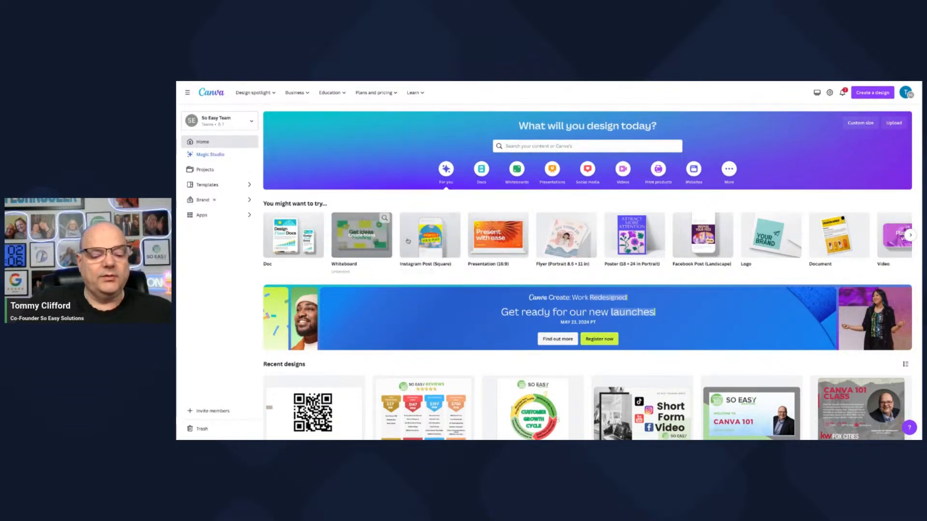
Step: Search the templates for "open house" and choose the suggested search "open house flyers"
scroll(428, 241, "right", 2)
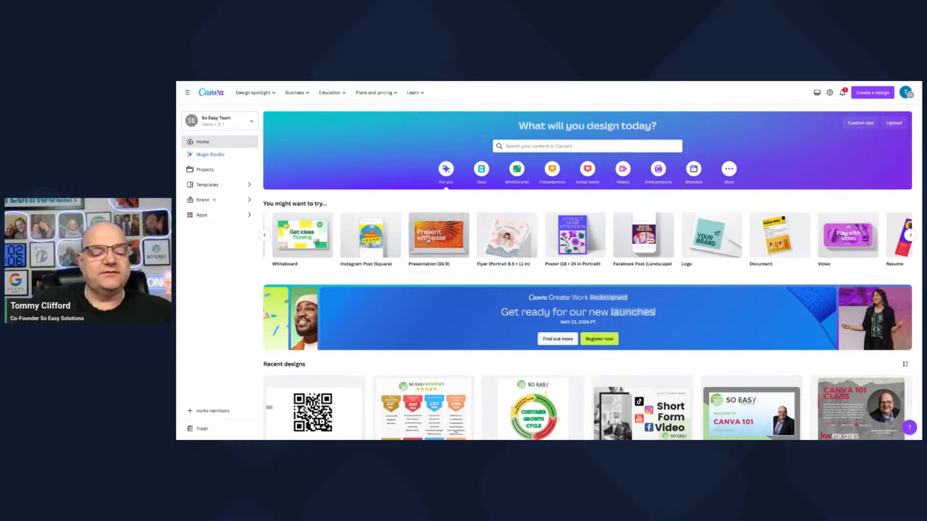
scroll(433, 241, "right", 1)
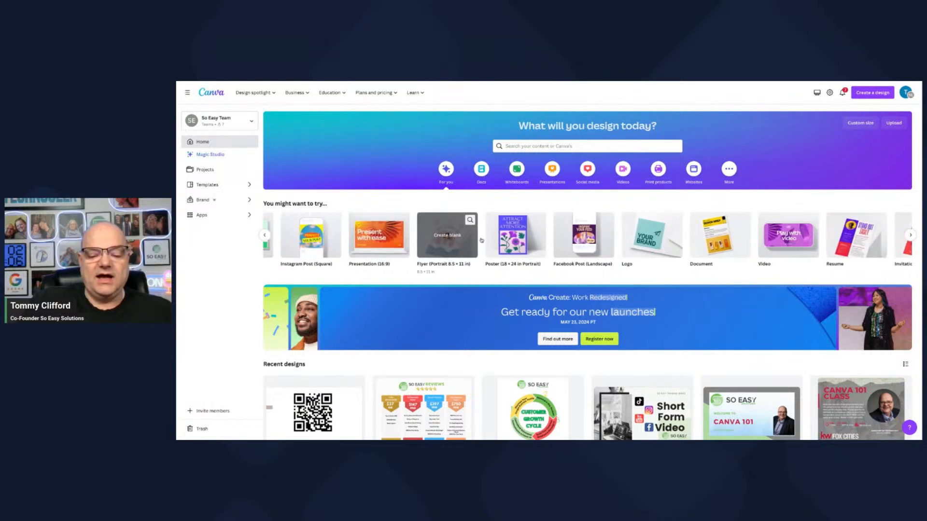
scroll(504, 240, "right", 5)
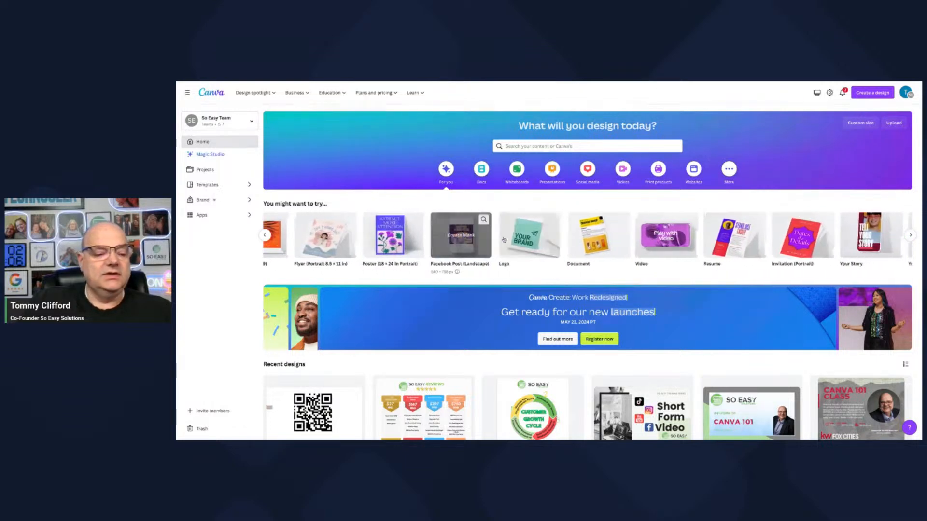
scroll(504, 239, "right", 4)
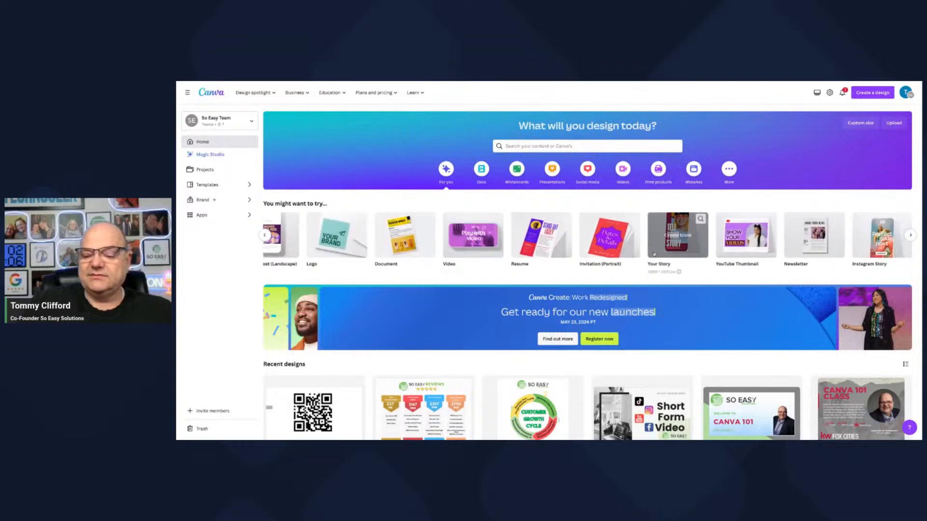
scroll(628, 237, "left", 3)
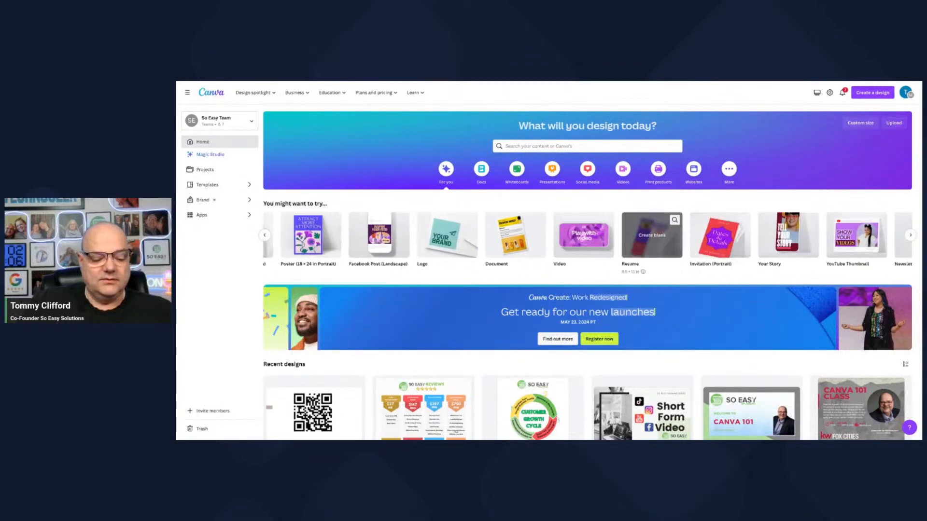
left_click(521, 145)
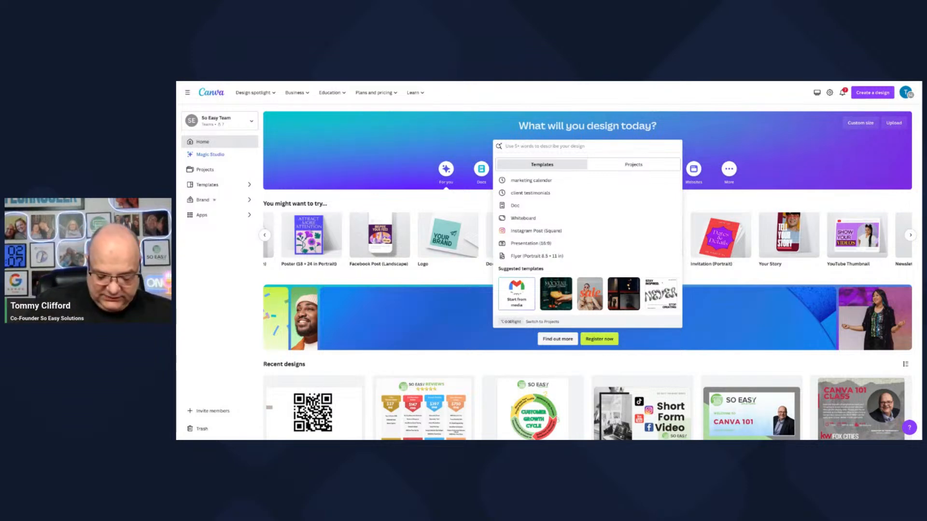
type("open house")
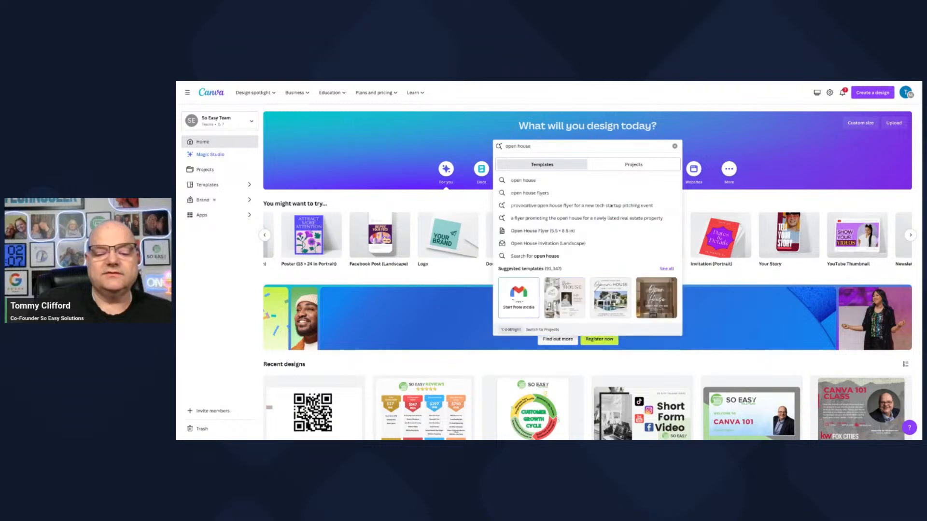
left_click(527, 194)
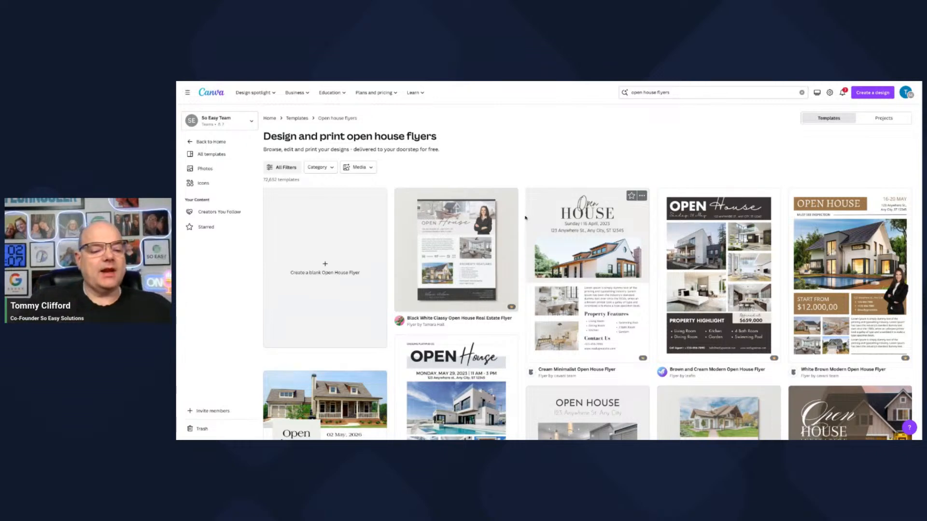
Step: Examine the range of open house flyer templates and check which ones carry the Pro badge
scroll(528, 222, "down", 2)
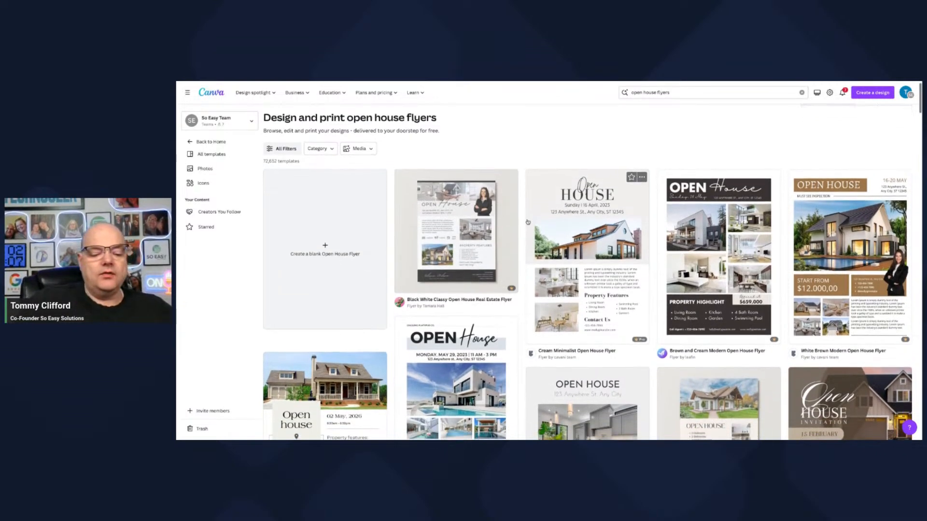
scroll(528, 222, "down", 4)
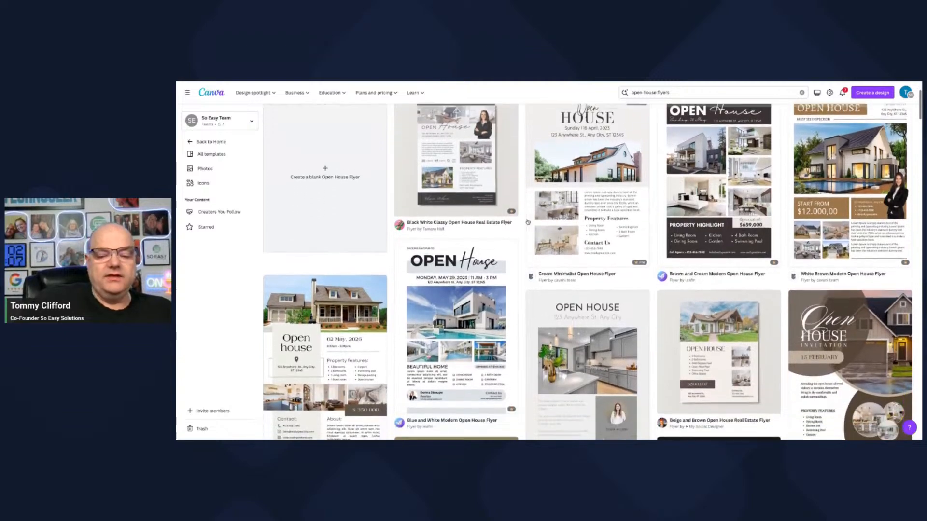
scroll(528, 222, "down", 7)
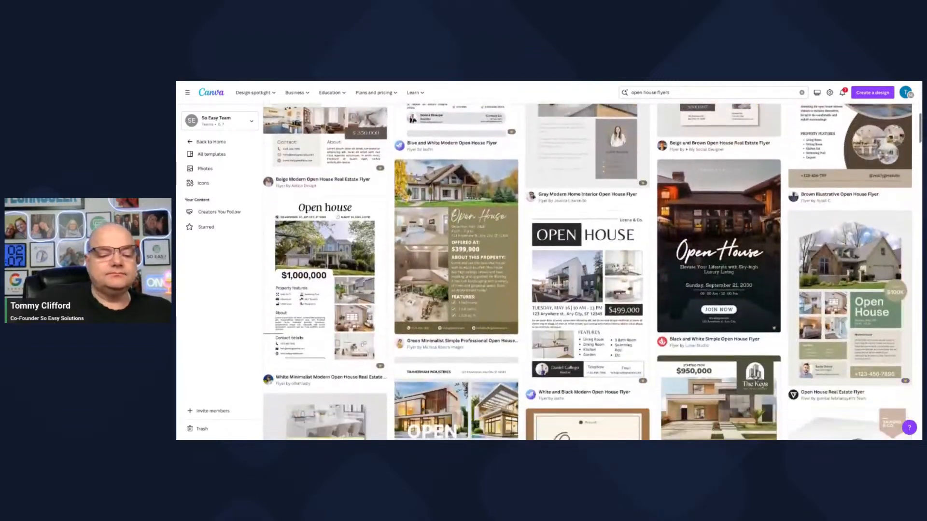
scroll(587, 270, "up", 12)
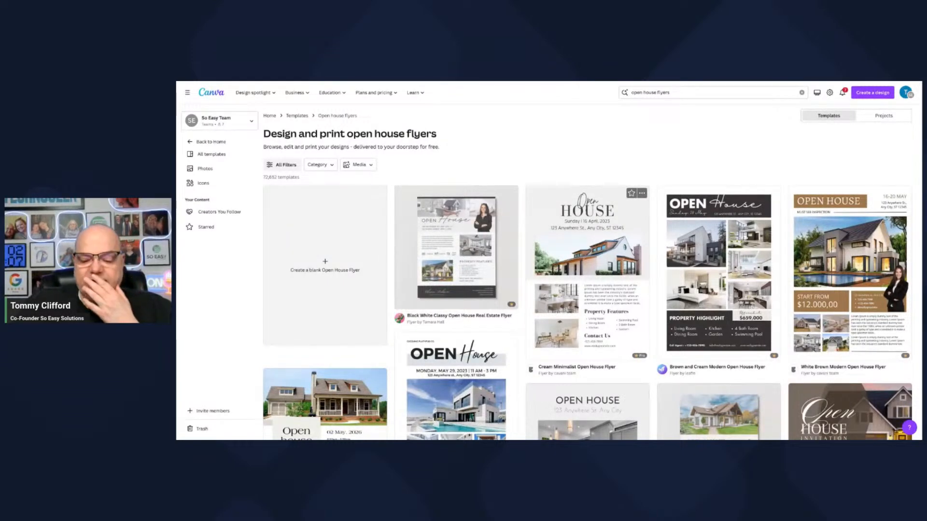
scroll(587, 271, "up", 1)
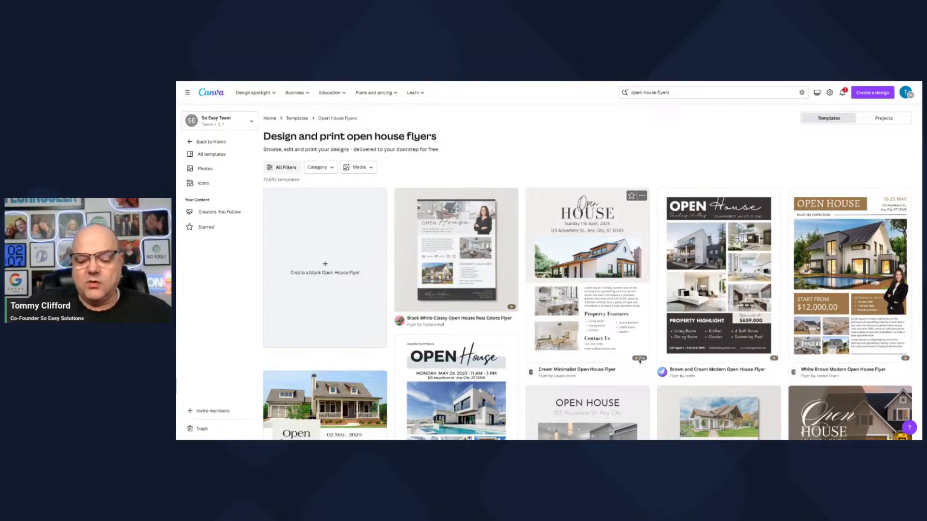
mouse_move(638, 359)
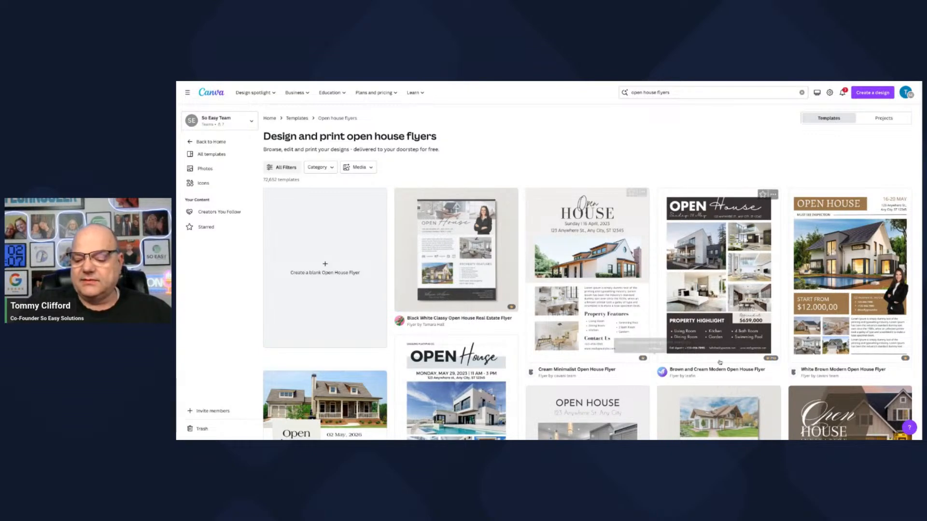
mouse_move(770, 360)
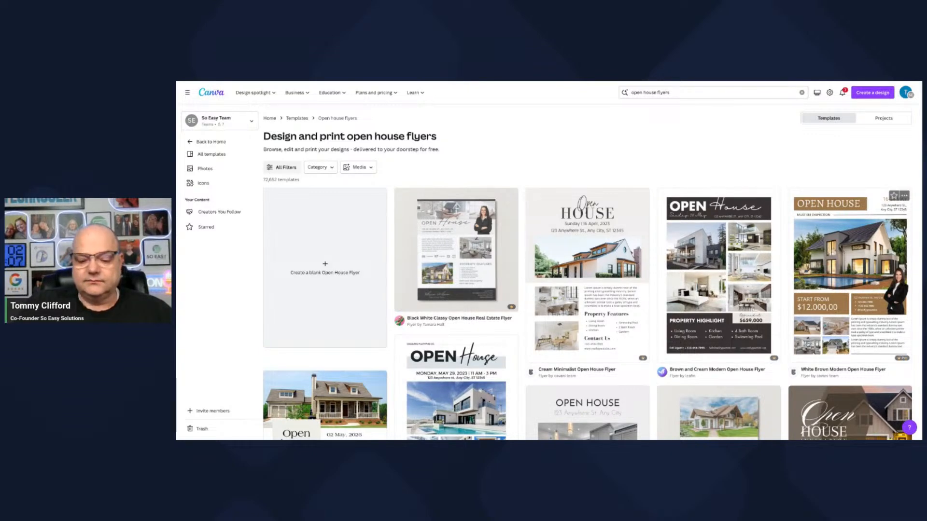
scroll(587, 333, "down", 1)
scroll(587, 333, "down", 3)
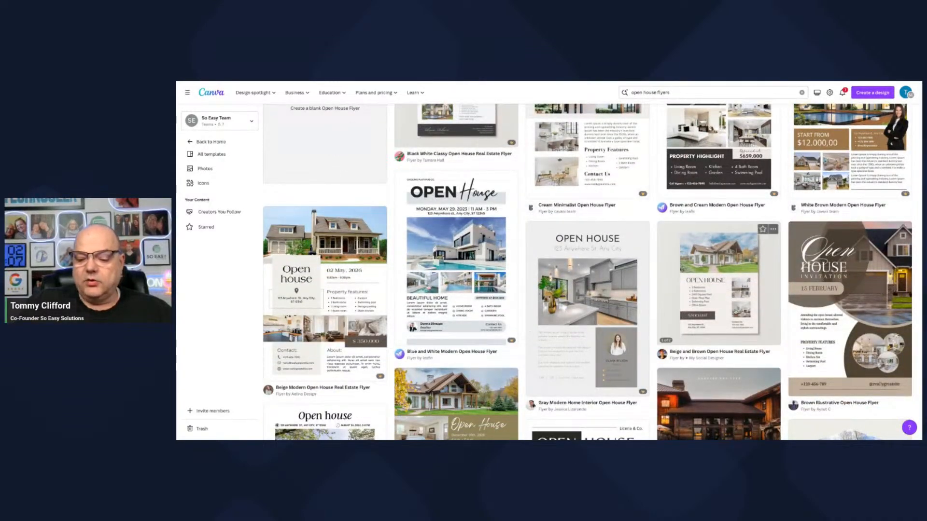
scroll(708, 303, "down", 2)
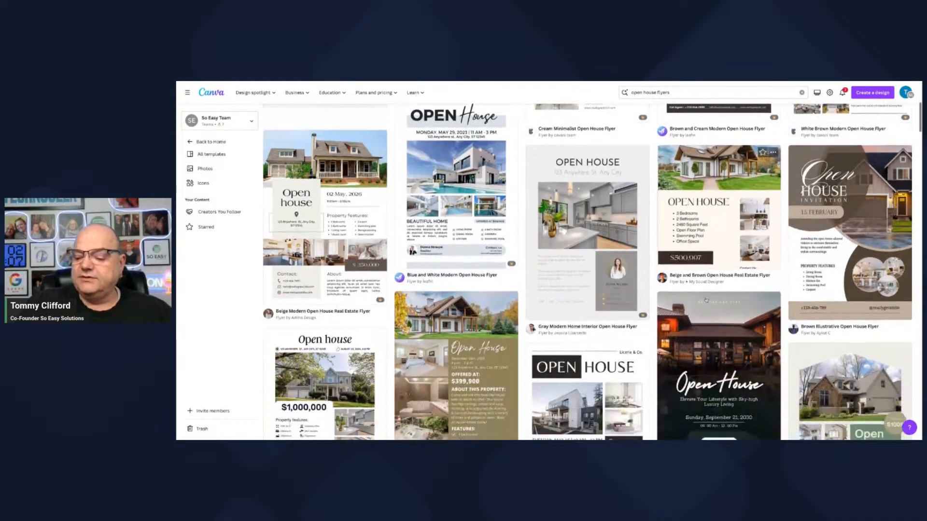
scroll(706, 301, "down", 3)
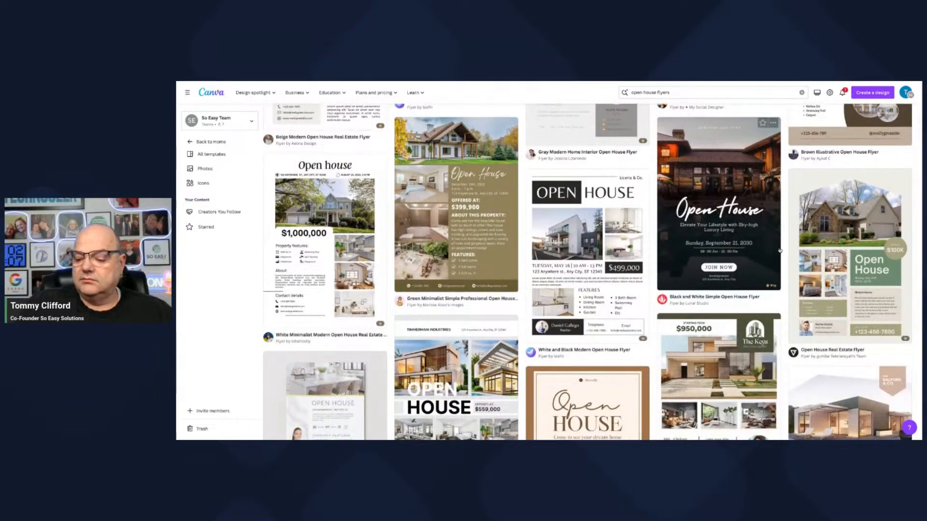
scroll(862, 276, "down", 4)
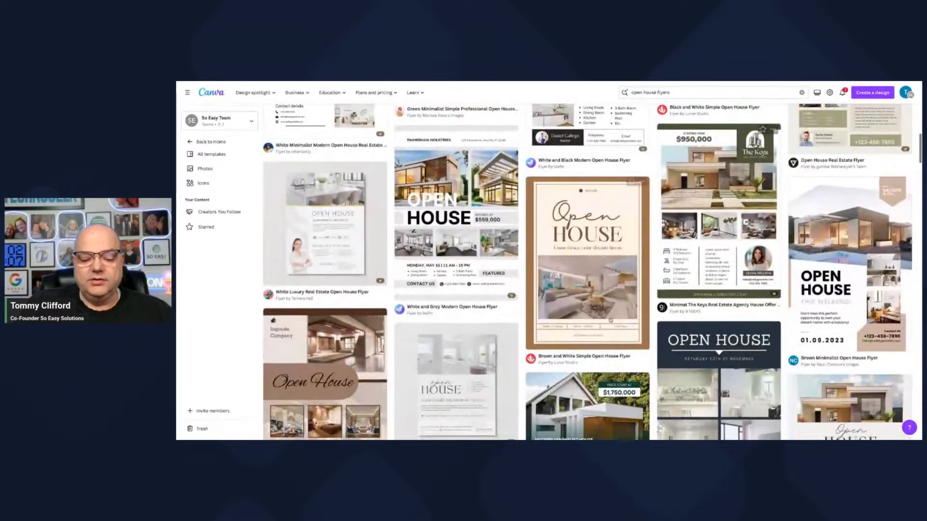
scroll(455, 280, "down", 4)
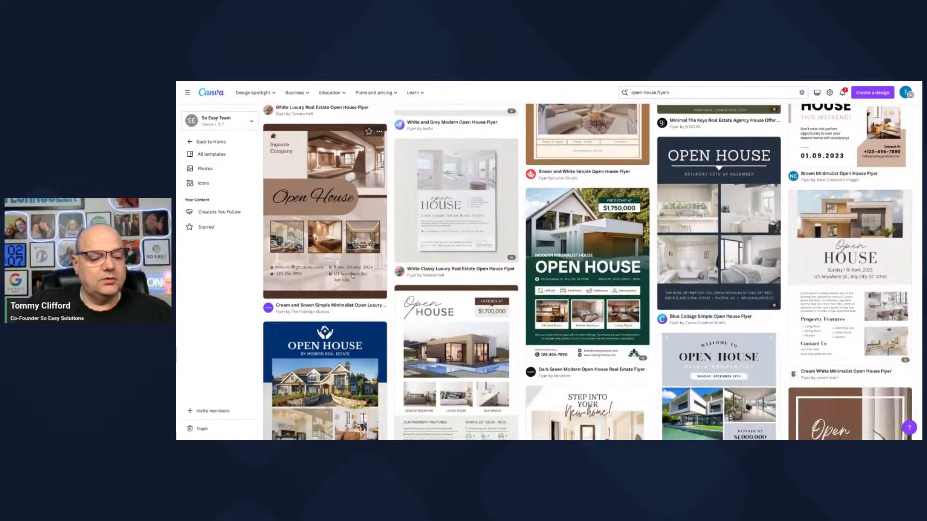
scroll(352, 275, "up", 5)
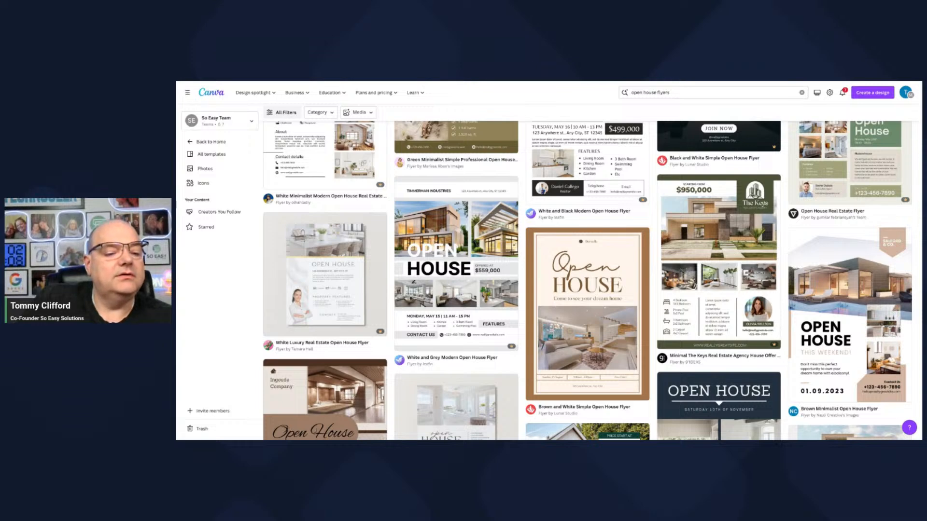
Step: Examine the available template filters, from category, format and style through theme, feature, grade, subject and topic to color
mouse_move(288, 96)
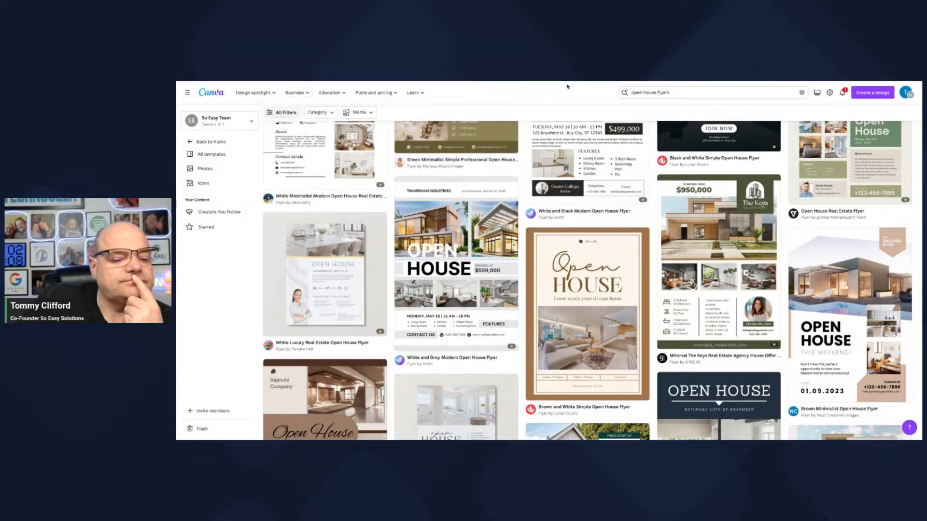
left_click(282, 113)
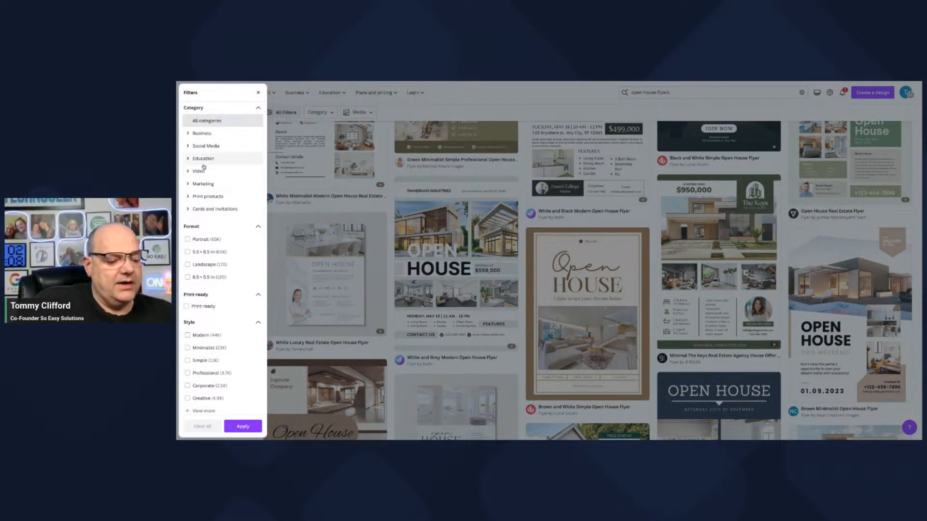
scroll(202, 174, "down", 3)
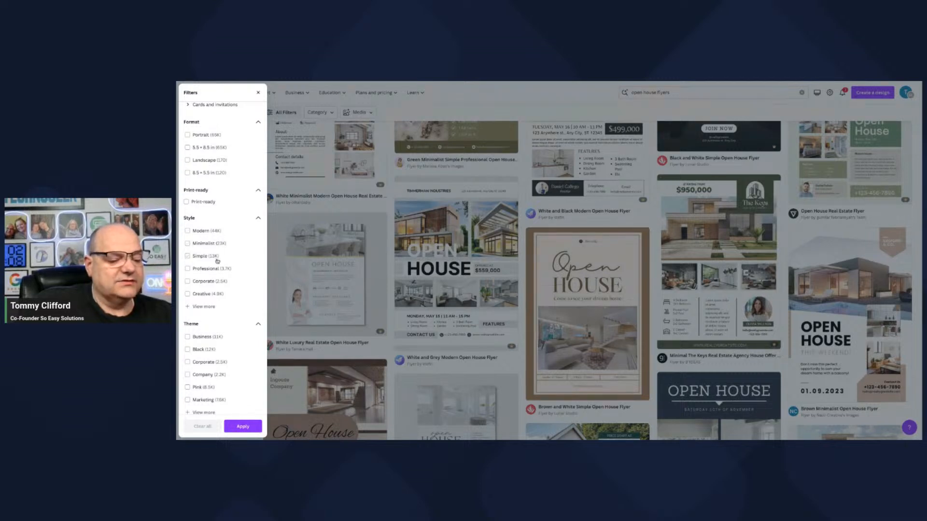
scroll(222, 272, "down", 5)
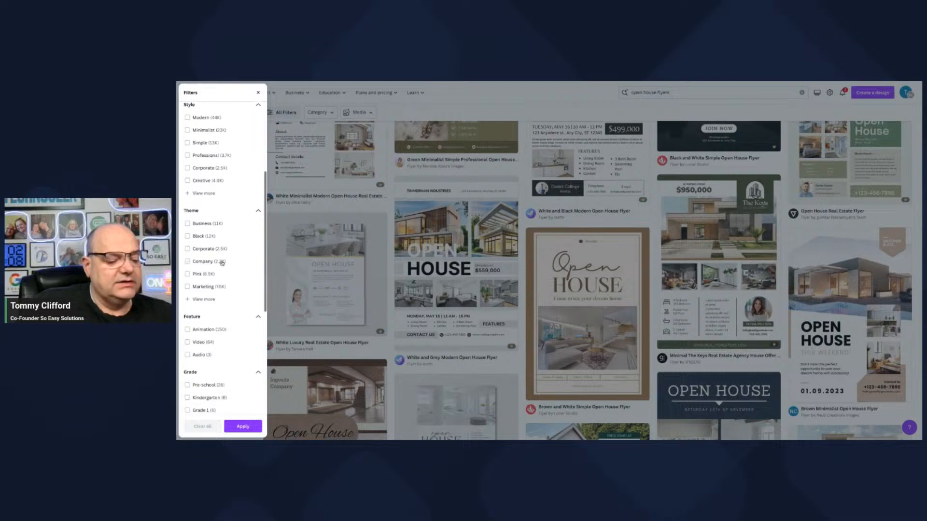
left_click(221, 290)
scroll(220, 285, "down", 3)
left_click(220, 266)
scroll(218, 267, "down", 4)
scroll(218, 265, "down", 4)
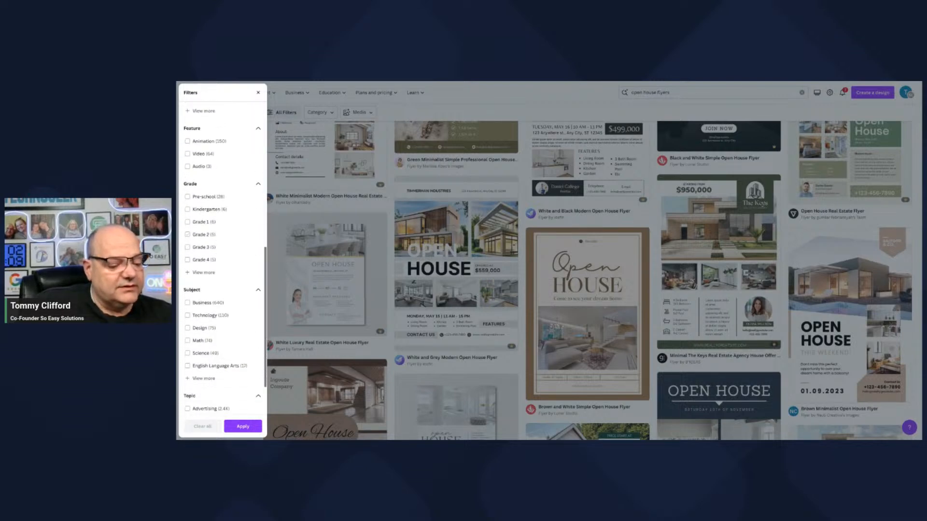
left_click(211, 266)
scroll(211, 268, "down", 4)
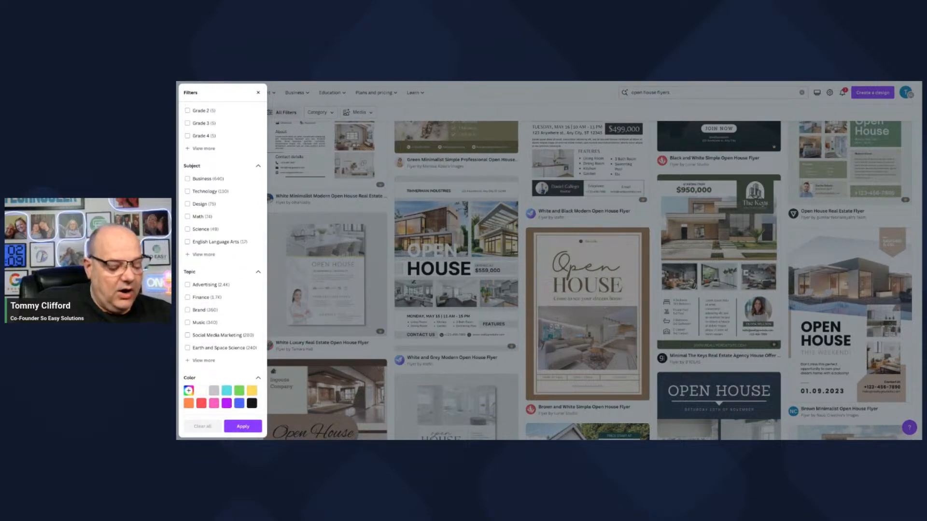
Step: Filter the open house flyer templates by the red color and look through the matching designs
left_click(202, 403)
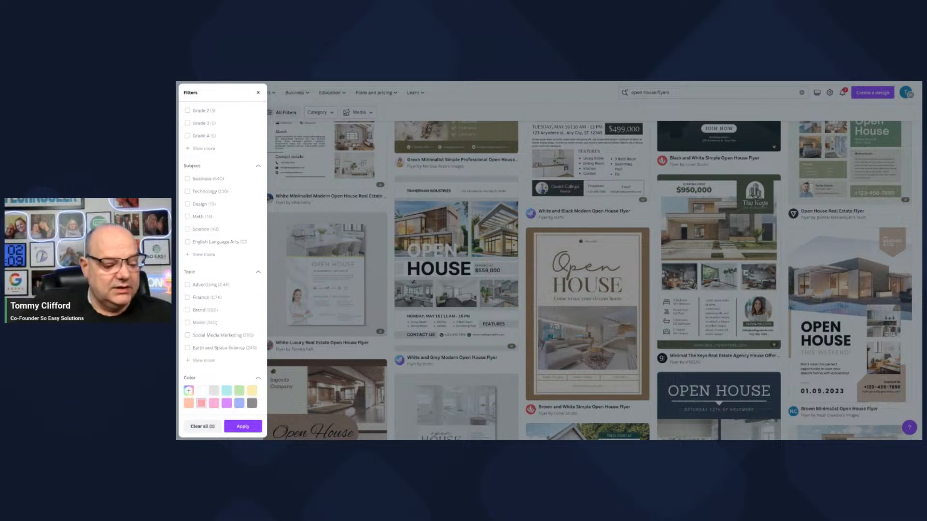
left_click(244, 426)
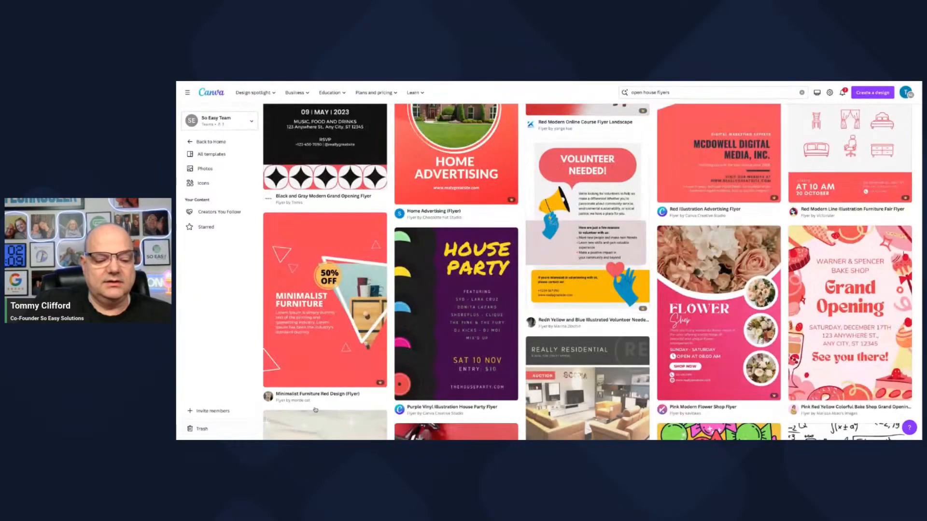
scroll(392, 319, "up", 10)
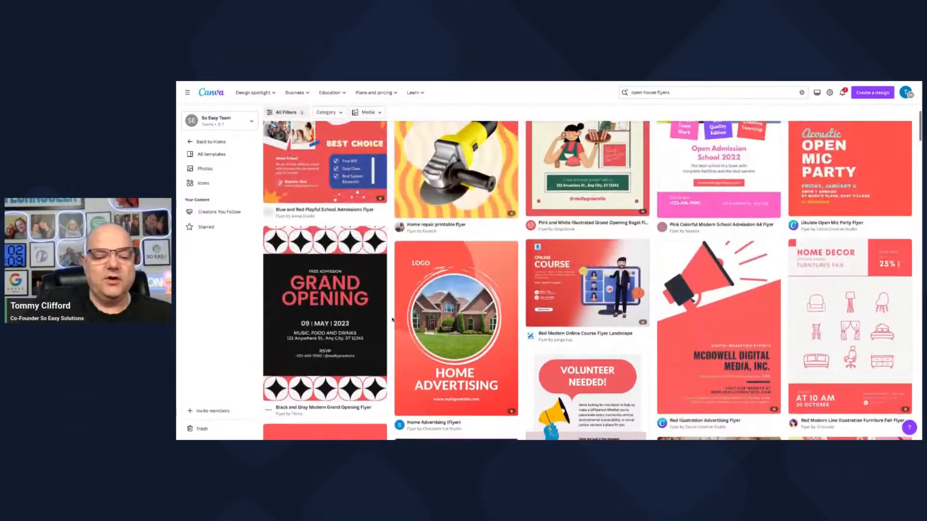
scroll(392, 319, "up", 3)
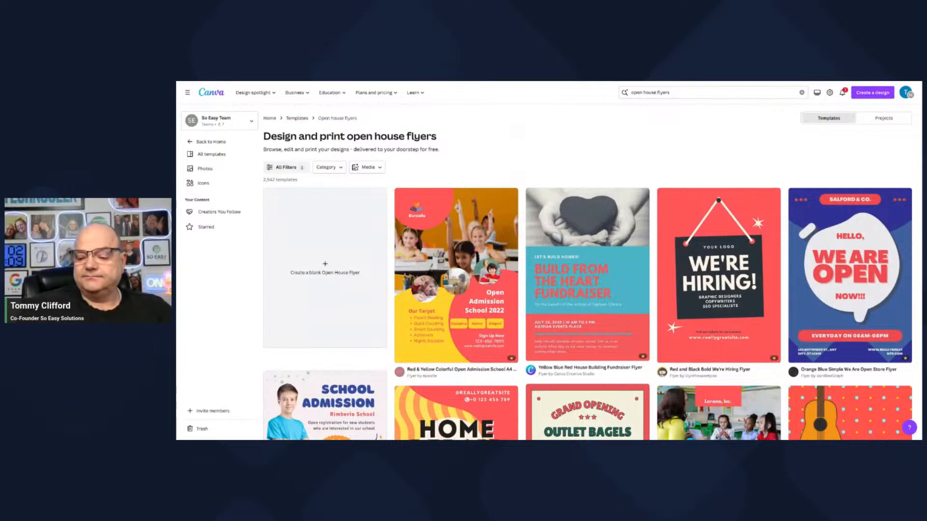
scroll(507, 305, "down", 1)
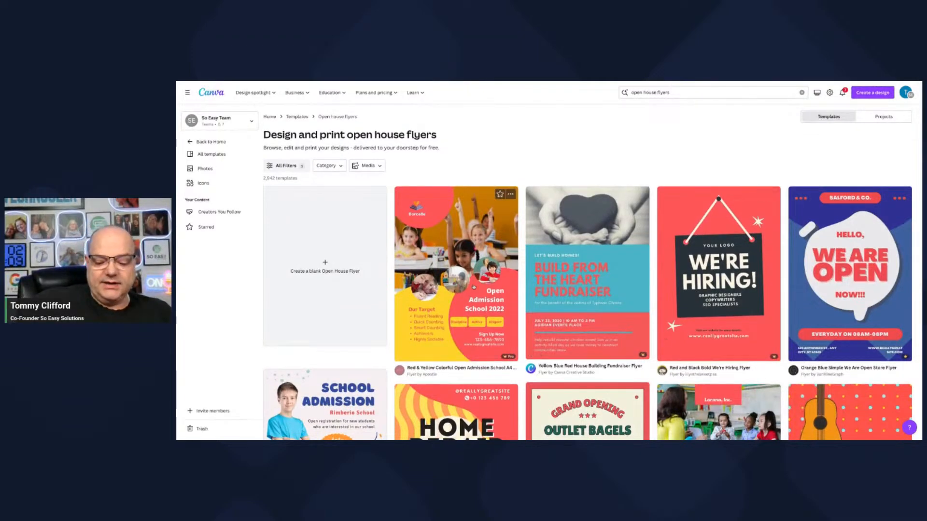
scroll(472, 287, "down", 4)
scroll(444, 260, "down", 2)
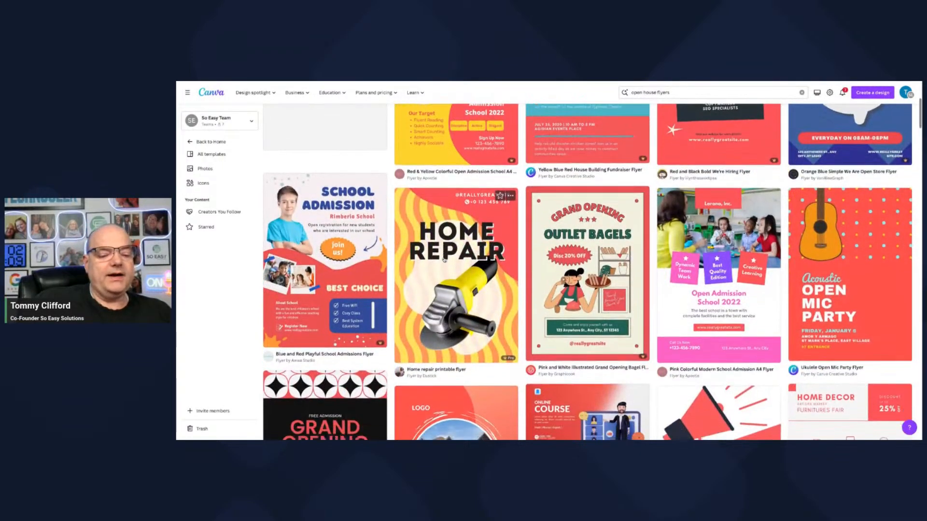
scroll(591, 320, "down", 7)
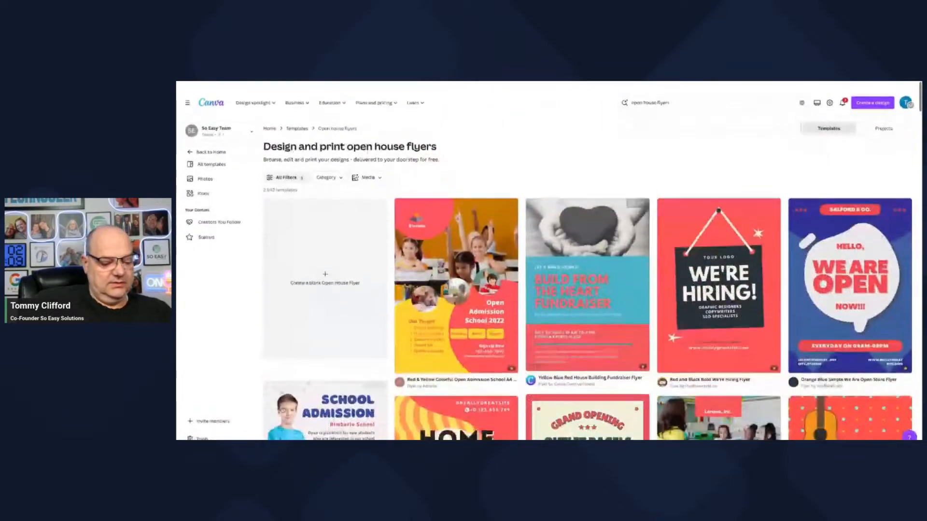
Step: Remove the red color filter from the open house flyer templates and apply the change
left_click(286, 168)
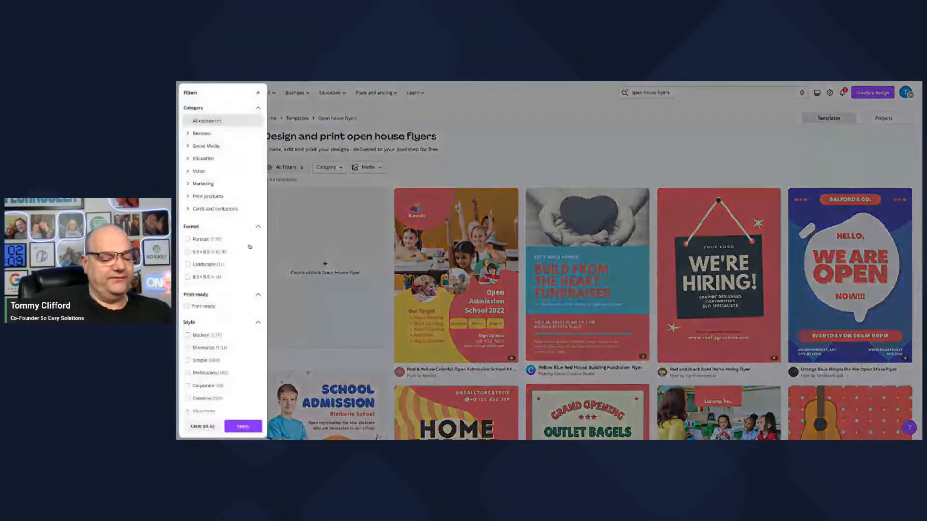
scroll(209, 388, "down", 6)
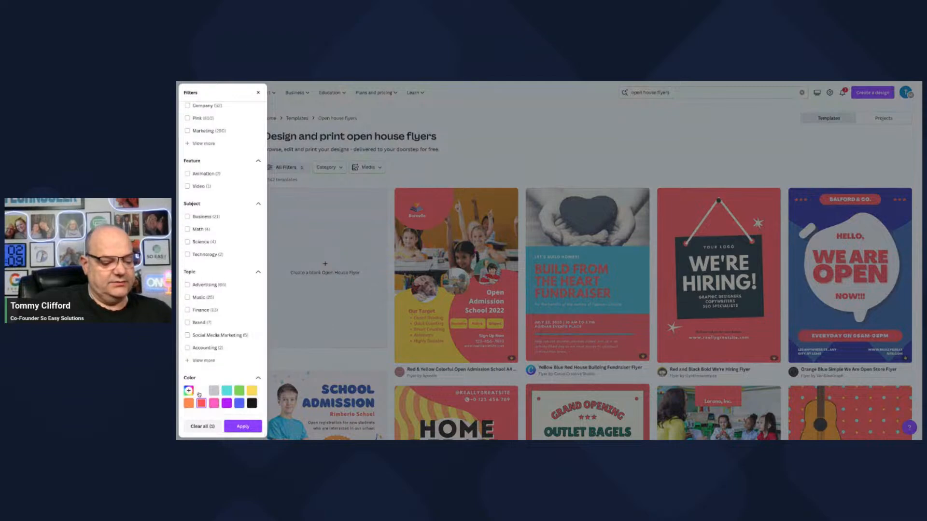
left_click(202, 405)
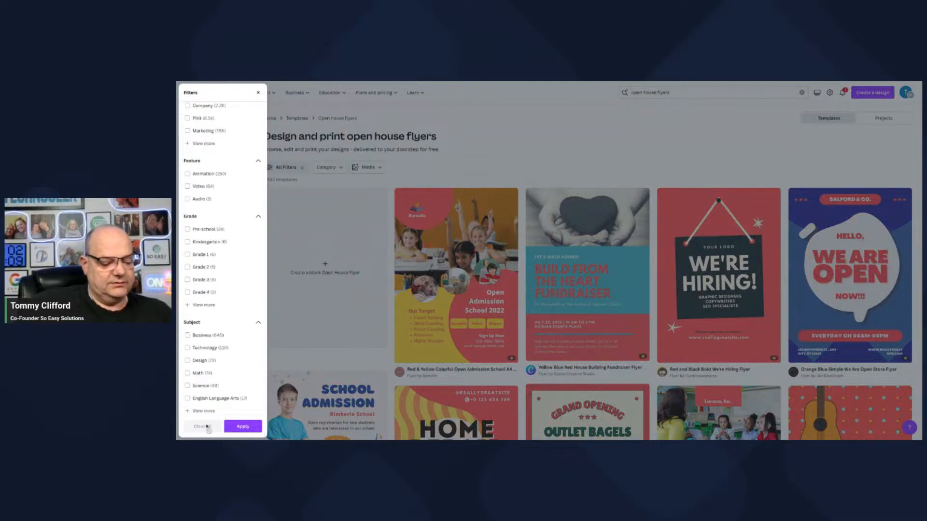
left_click(245, 427)
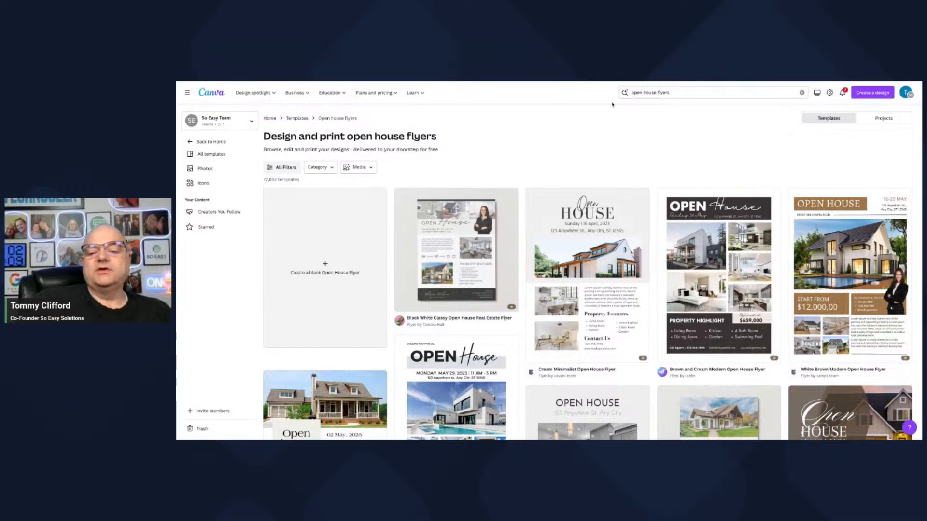
Step: Search the templates for "real estate open house" and choose the suggested search "real estate open house flyer"
left_click(630, 92)
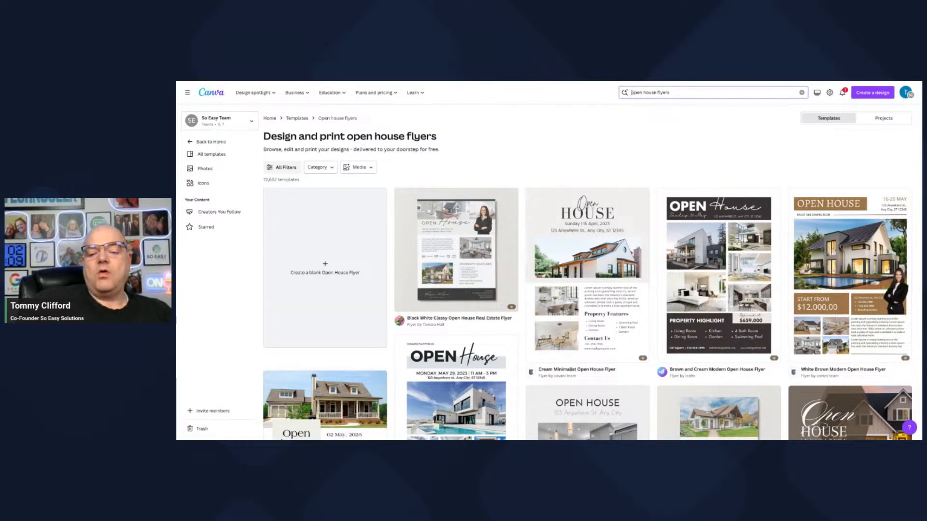
left_click_drag(672, 92, 560, 92)
type("real estate op")
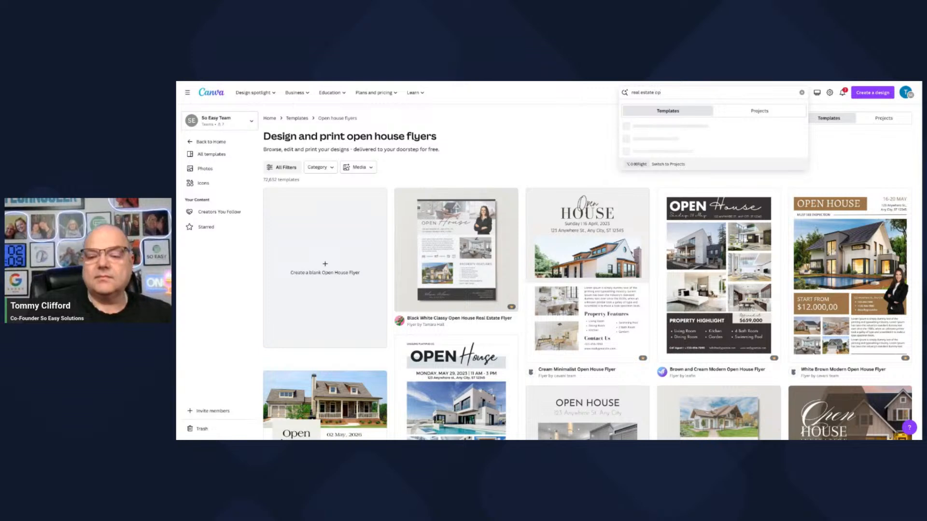
type("en house")
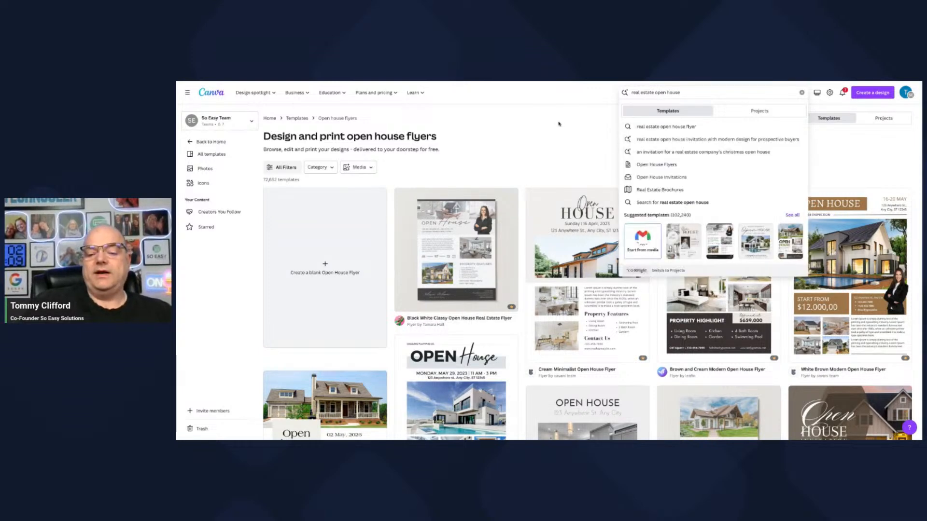
left_click(651, 128)
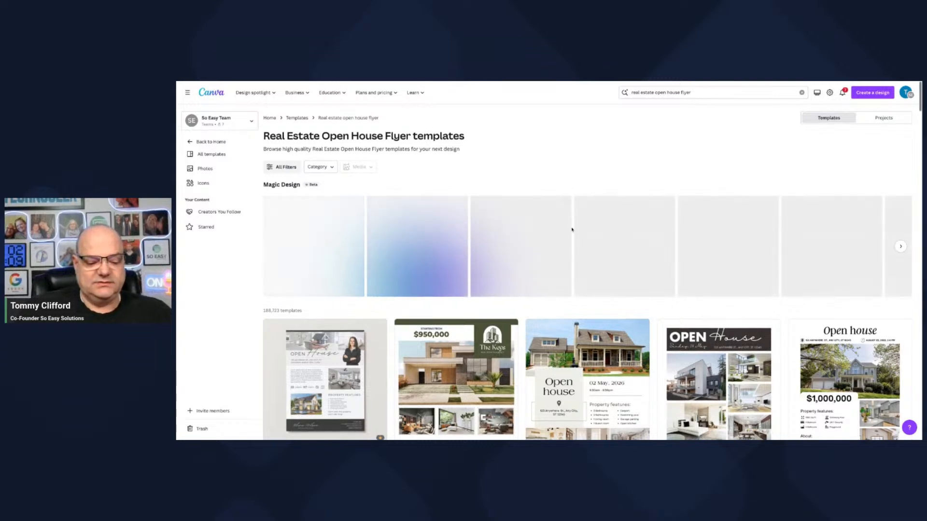
Step: Look through the real estate open house flyer templates and compare their layouts and styles
scroll(572, 230, "down", 5)
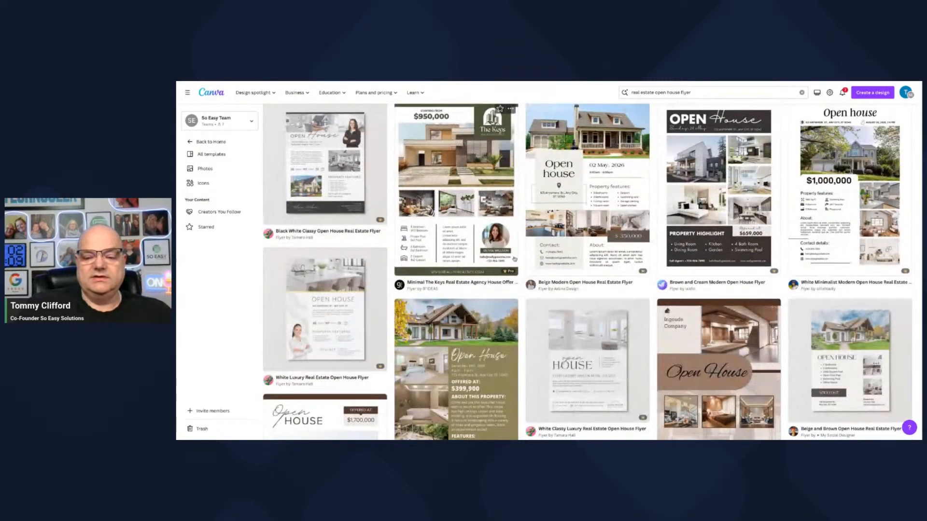
scroll(801, 268, "down", 2)
scroll(801, 268, "down", 1)
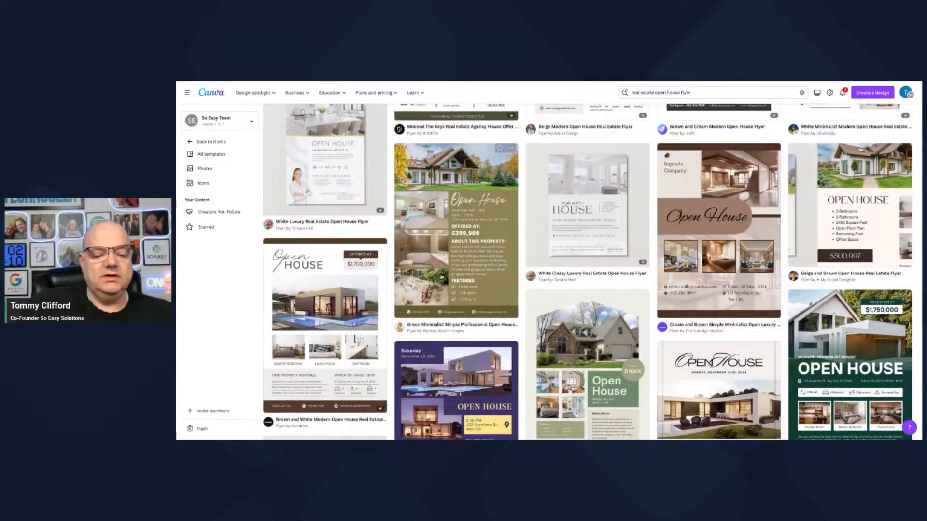
scroll(446, 244, "down", 2)
scroll(446, 244, "down", 1)
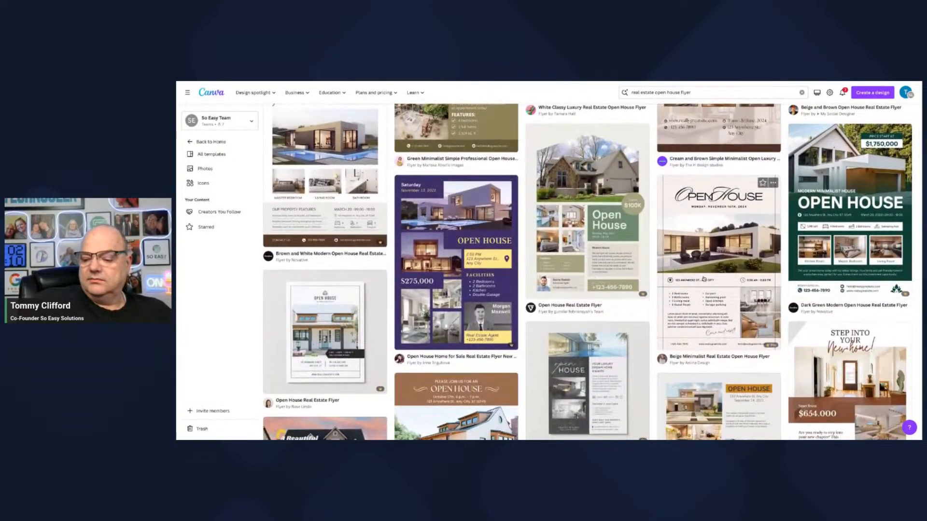
scroll(391, 281, "down", 2)
scroll(391, 281, "down", 2)
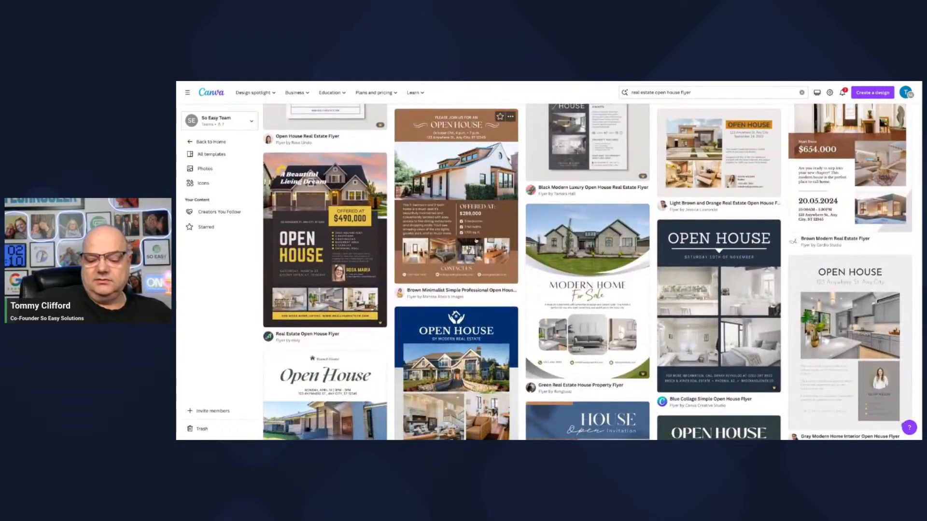
scroll(475, 241, "down", 2)
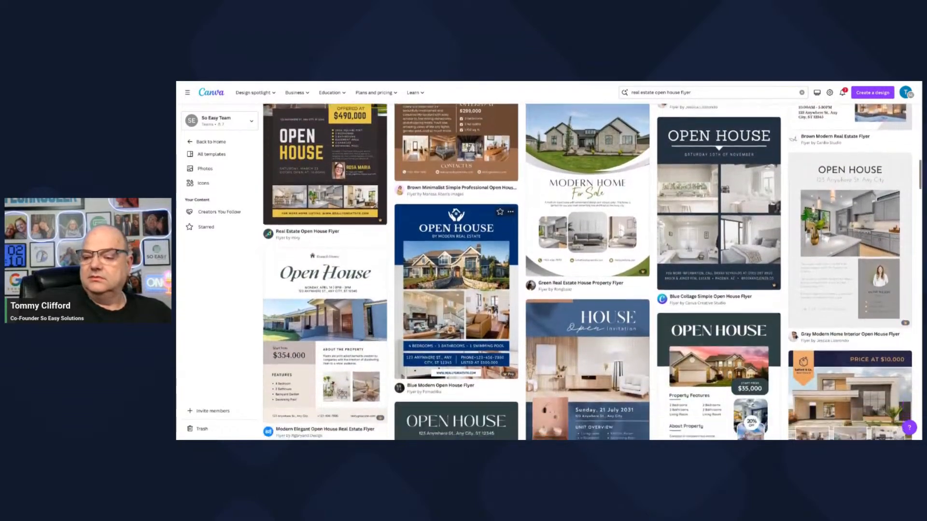
scroll(476, 241, "up", 4)
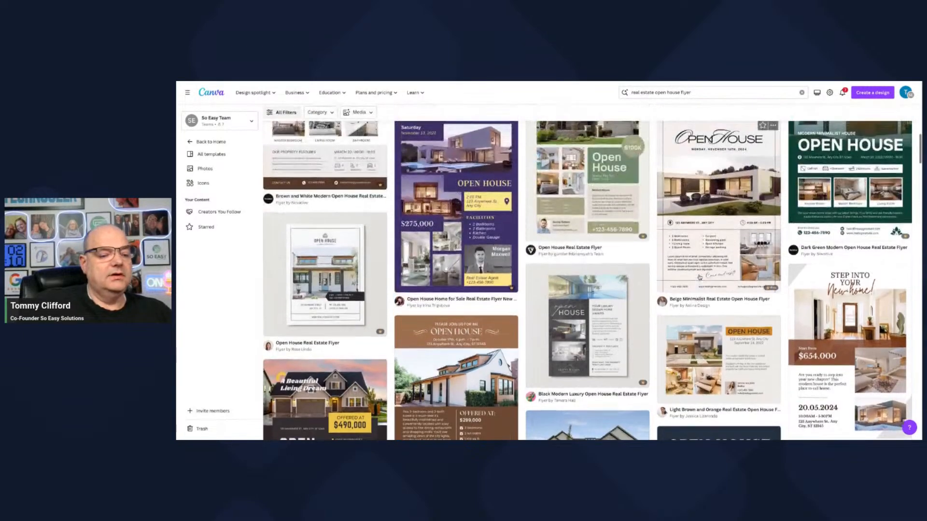
Step: Filter the real estate open house flyer templates by the red color and review the matching designs
left_click(285, 112)
scroll(236, 407, "down", 8)
left_click(237, 404)
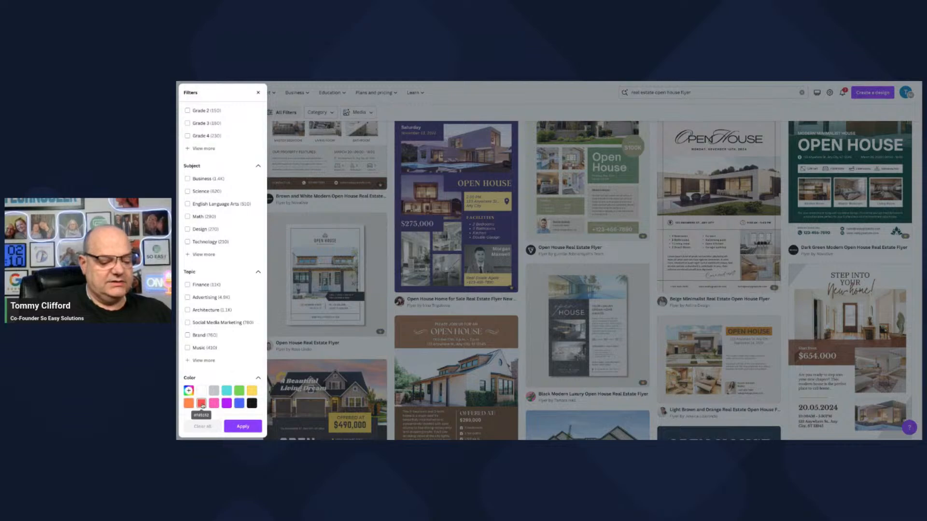
left_click(239, 426)
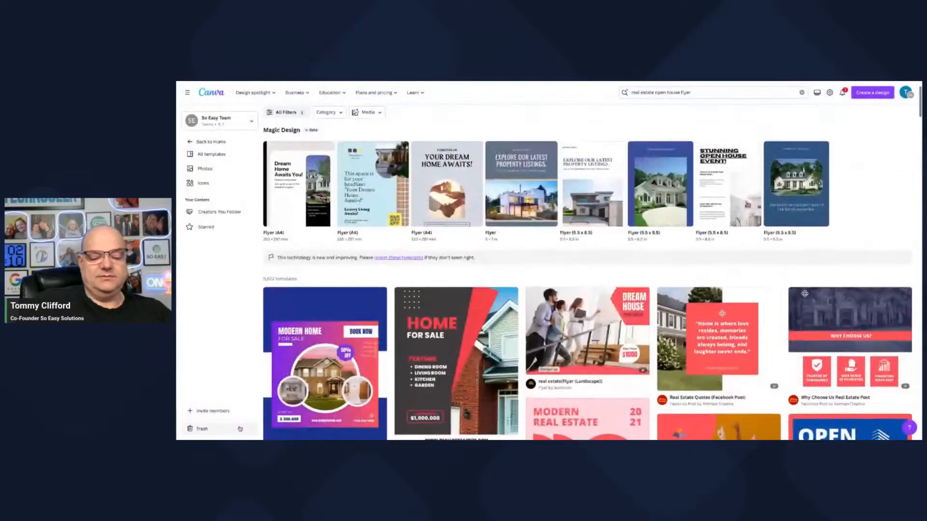
scroll(443, 277, "down", 3)
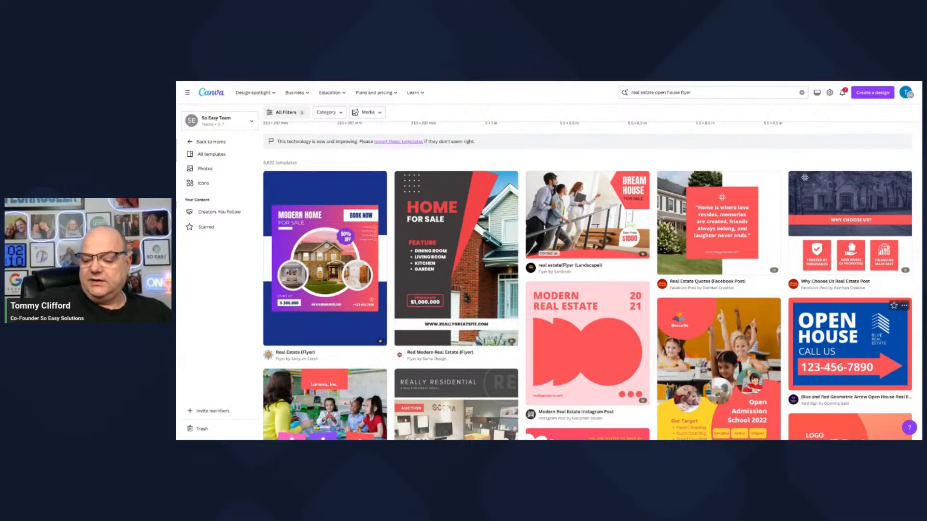
scroll(840, 364, "down", 7)
scroll(839, 363, "down", 5)
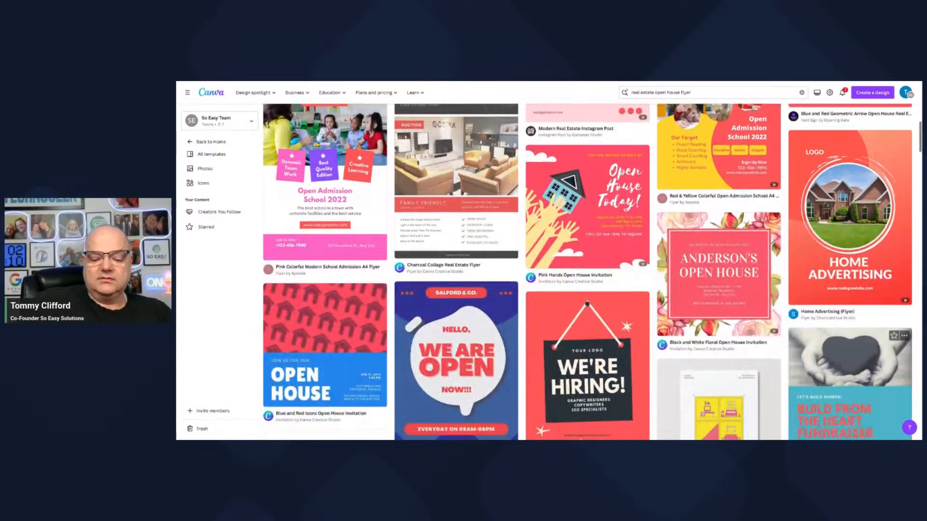
scroll(579, 270, "up", 15)
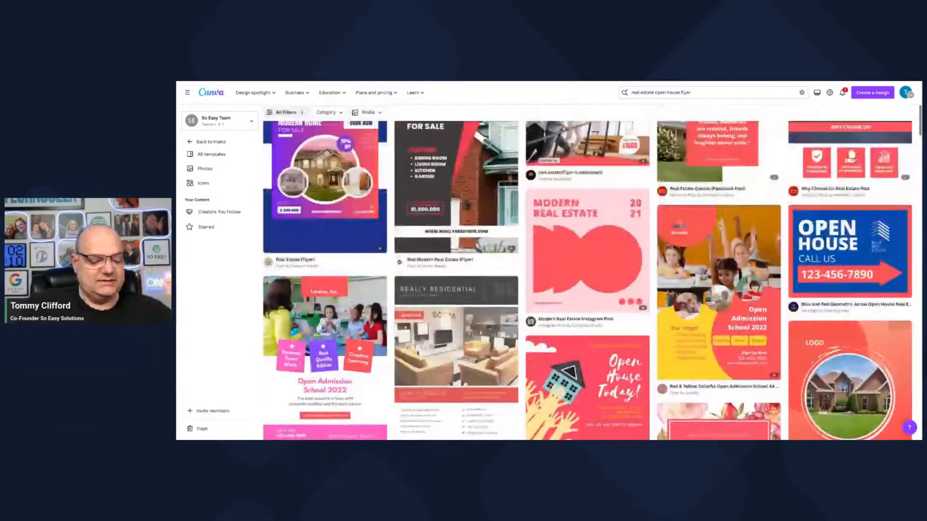
Step: Clear all filters from the real estate open house flyer templates and apply the change
left_click(286, 164)
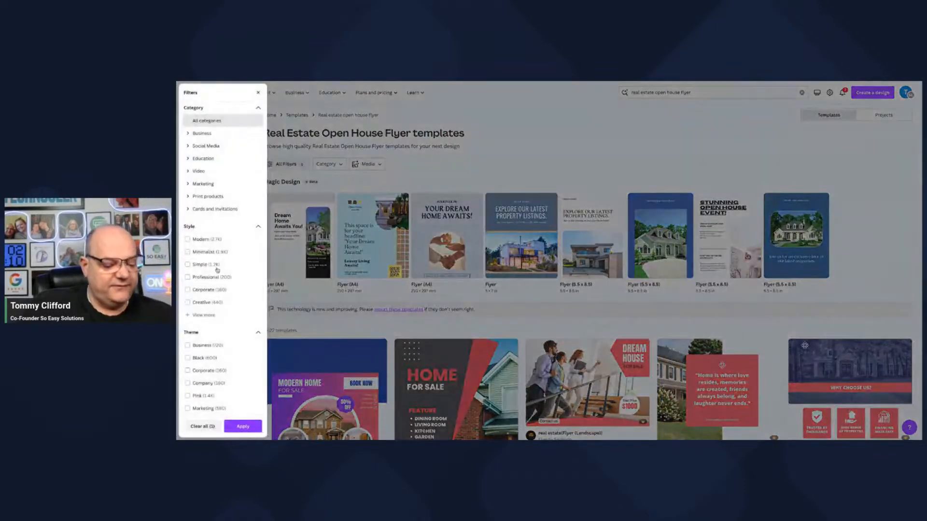
scroll(204, 402, "down", 10)
left_click(202, 426)
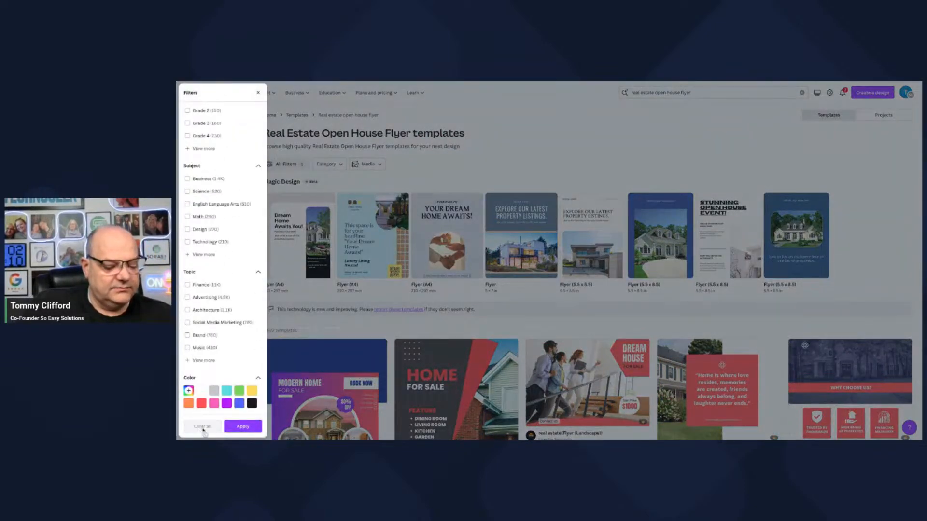
left_click(243, 427)
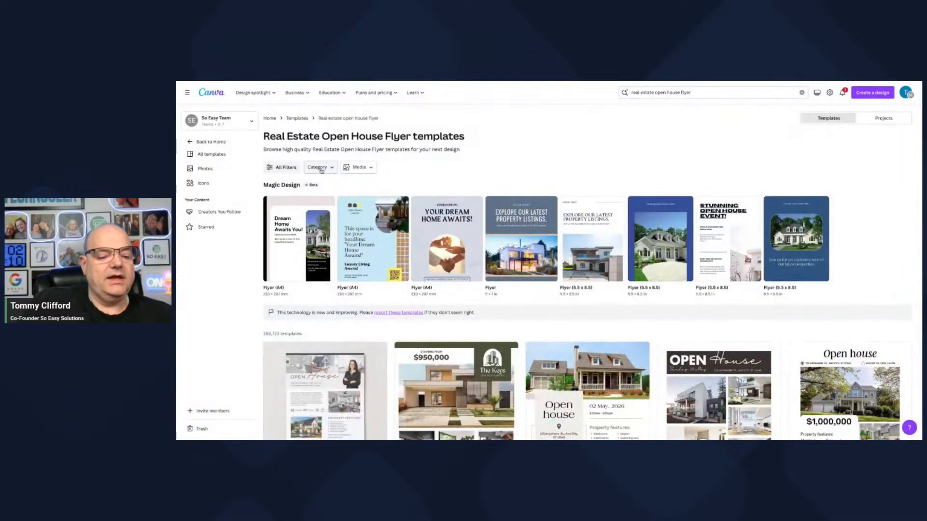
Step: Check the category and media filter options for the real estate open house flyer templates
left_click(320, 168)
left_click(342, 185)
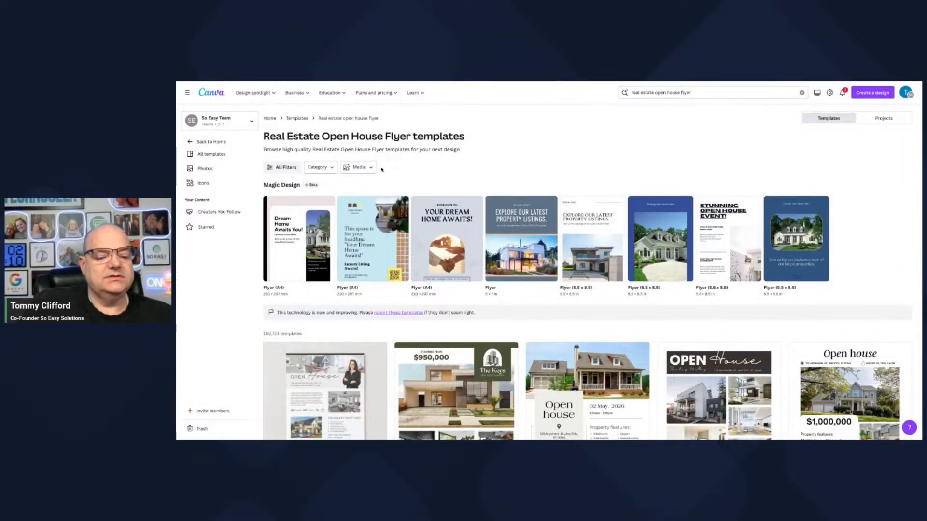
left_click(370, 168)
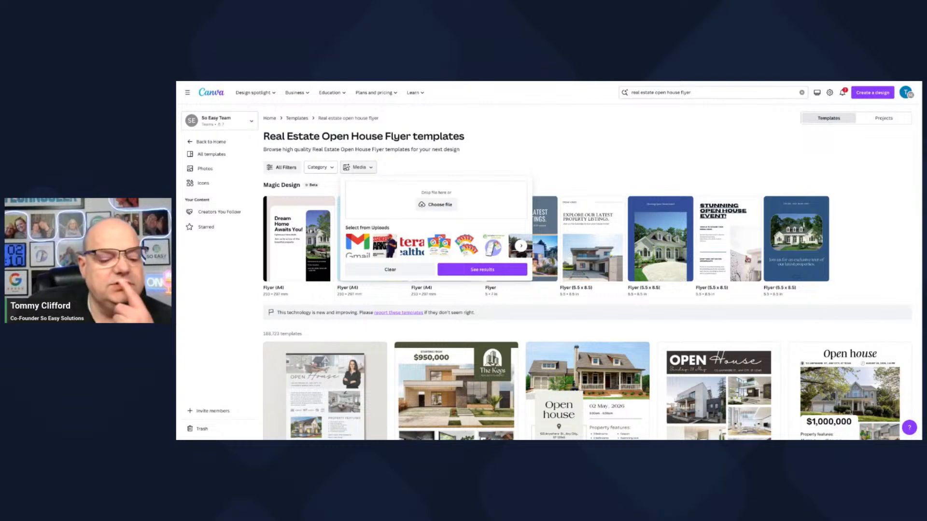
left_click(503, 163)
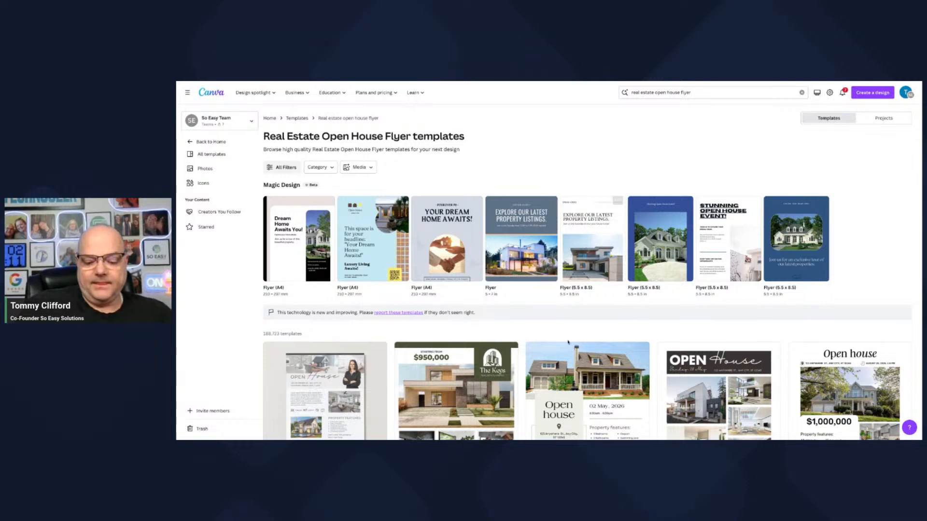
Step: Browse the flyer templates and open the details of the Beige and Brown Open House Real Estate Flyer
scroll(549, 260, "down", 2)
scroll(568, 342, "down", 5)
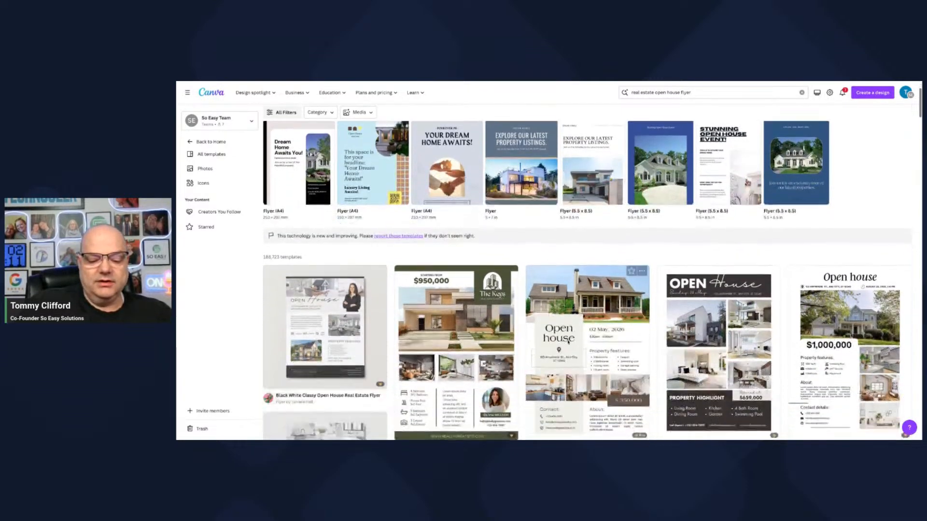
scroll(568, 341, "down", 5)
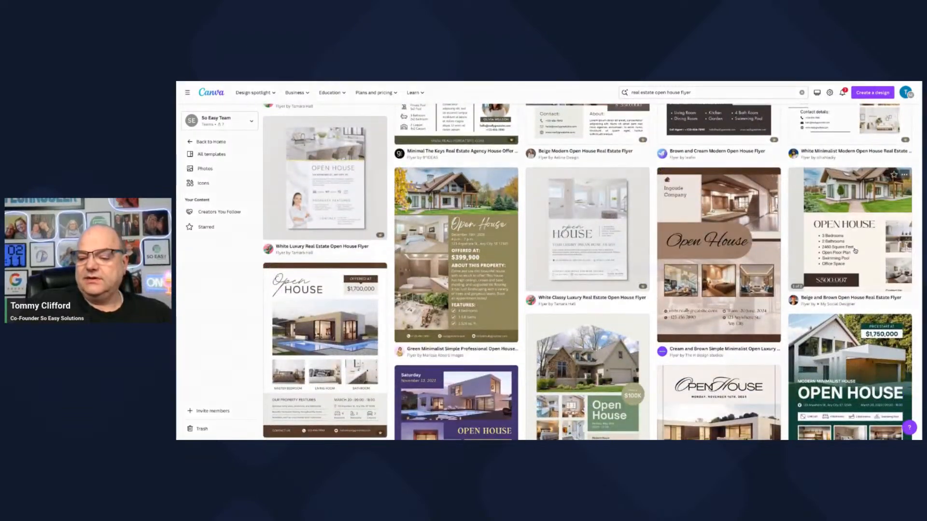
left_click(855, 251)
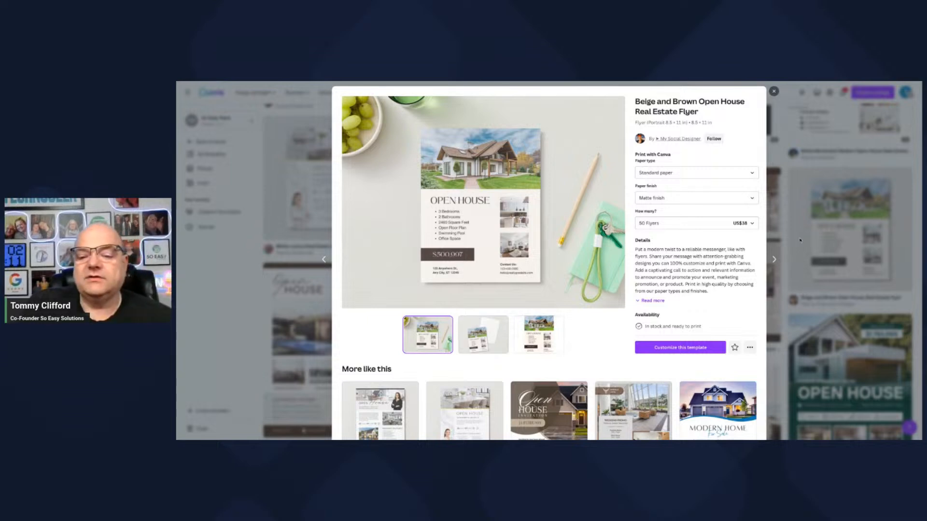
Step: Review the print quantity options for the Beige and Brown flyer and open the template for customizing
scroll(648, 227, "down", 1)
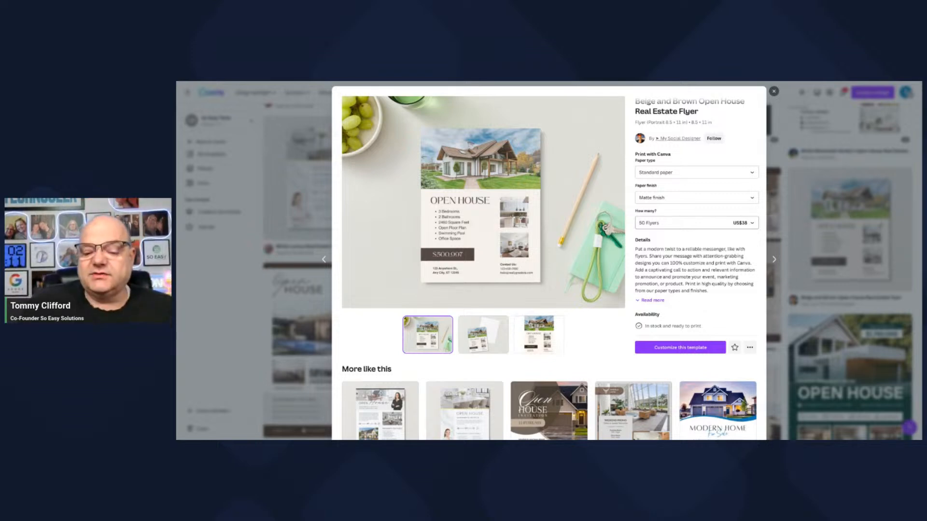
left_click(651, 223)
scroll(655, 252, "down", 5)
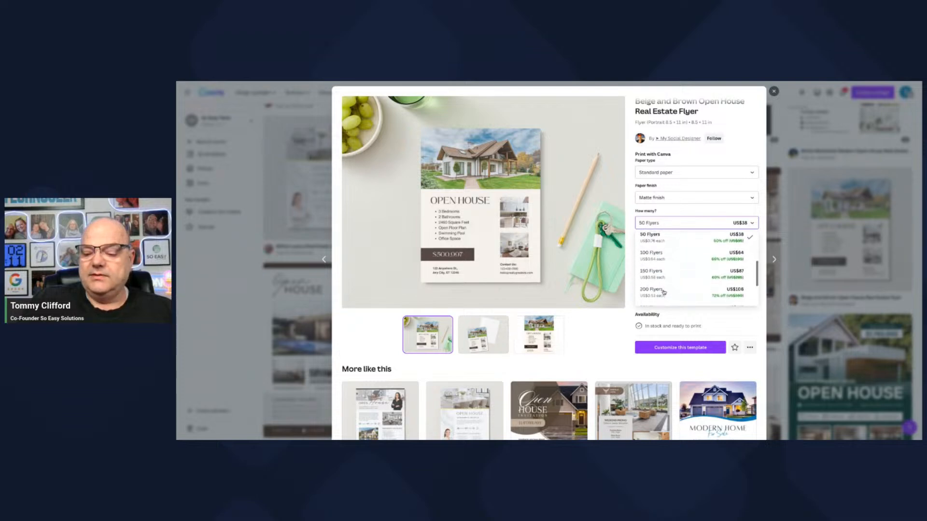
left_click(685, 256)
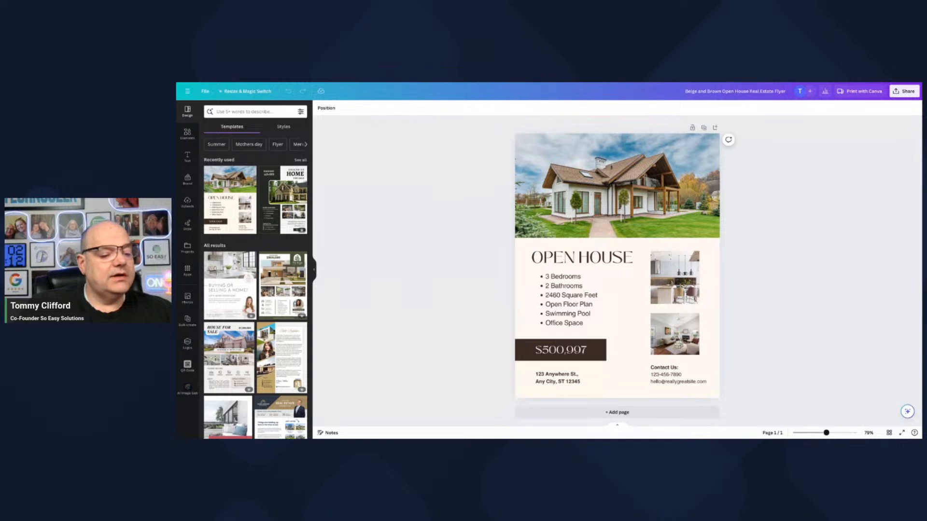
Step: Look through the Elements library, including its shapes, graphics, AI image generator, stickers, photos, videos and audio
left_click(188, 133)
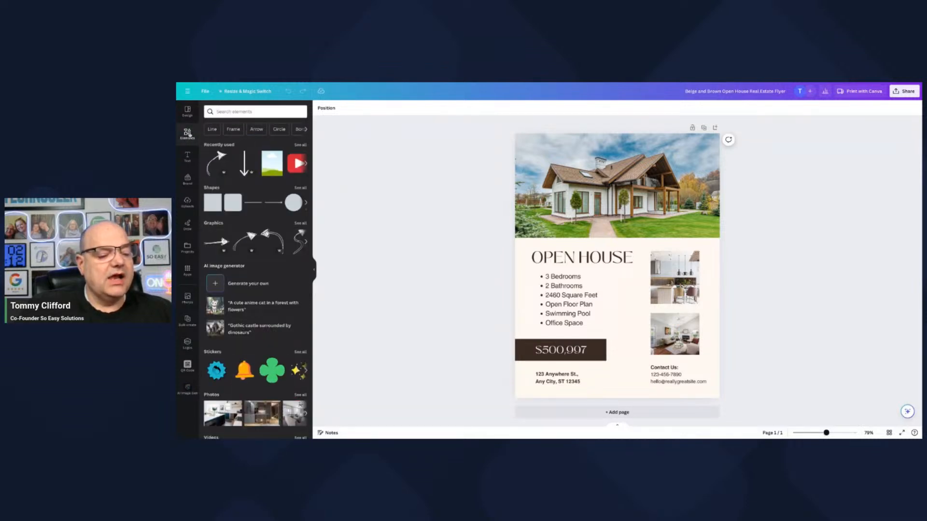
scroll(265, 258, "down", 2)
scroll(265, 259, "down", 3)
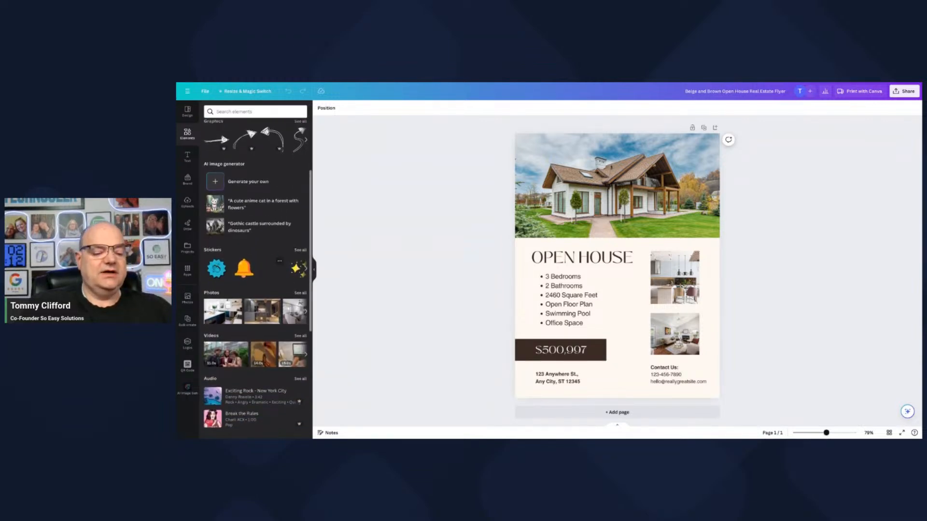
scroll(270, 265, "down", 6)
scroll(270, 265, "up", 7)
scroll(255, 270, "up", 2)
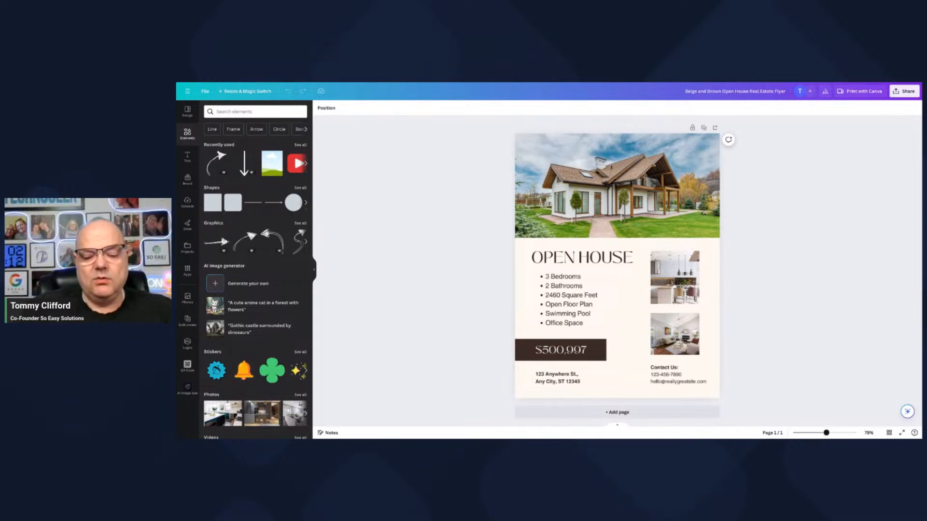
scroll(273, 263, "down", 1)
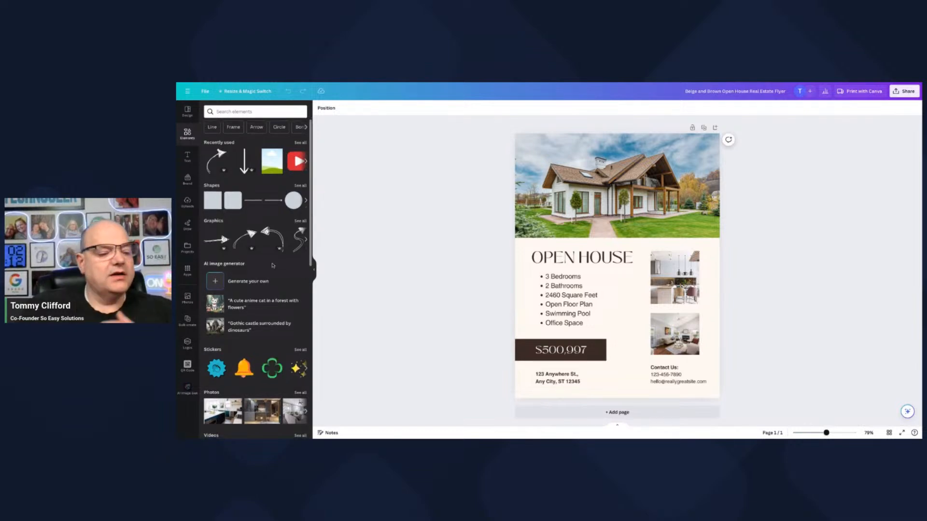
Step: Search the elements for "bed", limit the results to graphics, and add the black icon of a person in bed
left_click(241, 111)
type("bed")
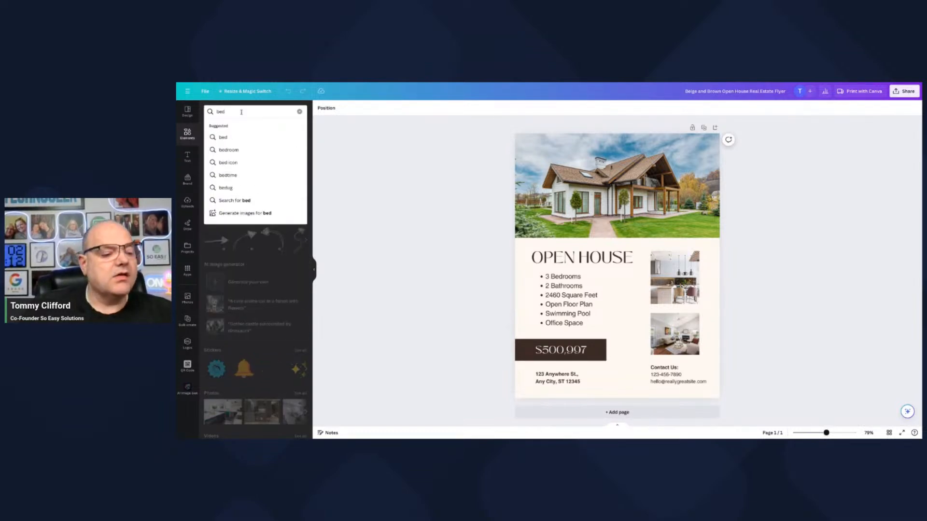
left_click(232, 137)
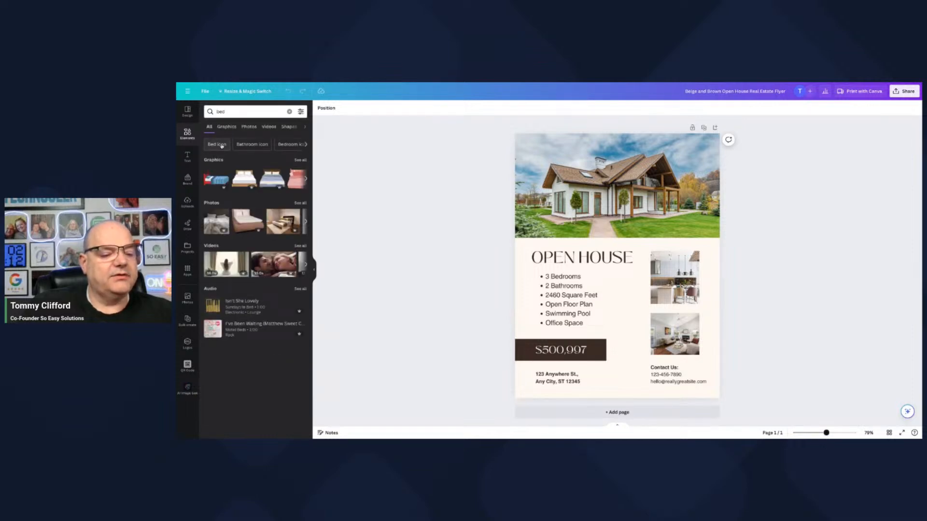
left_click(226, 127)
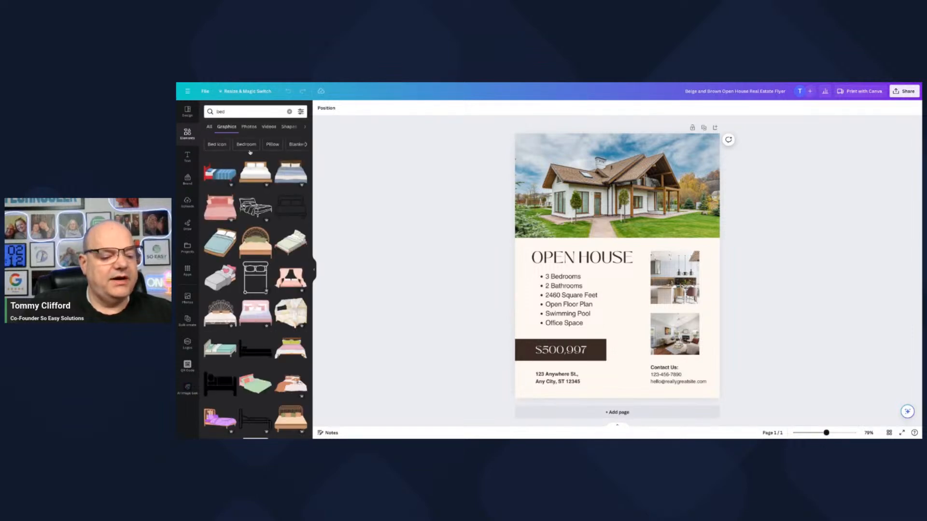
scroll(248, 260, "down", 5)
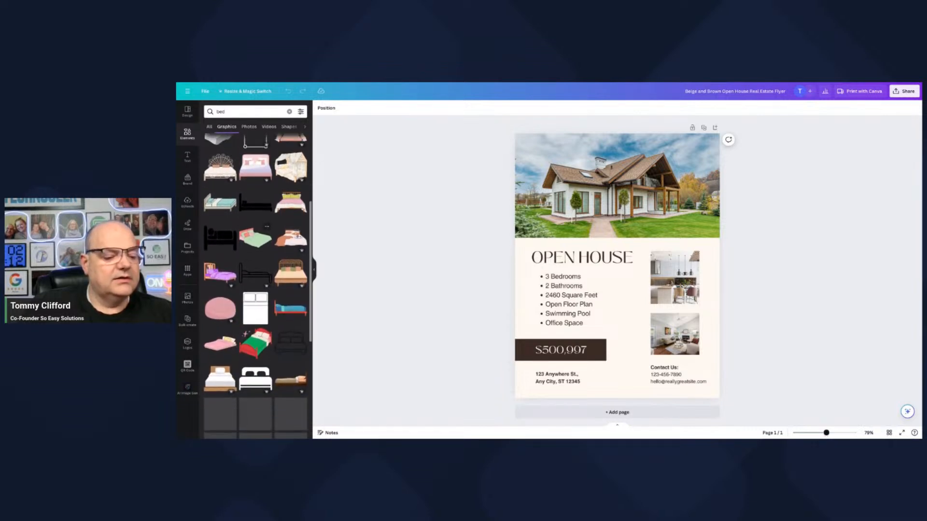
left_click(219, 238)
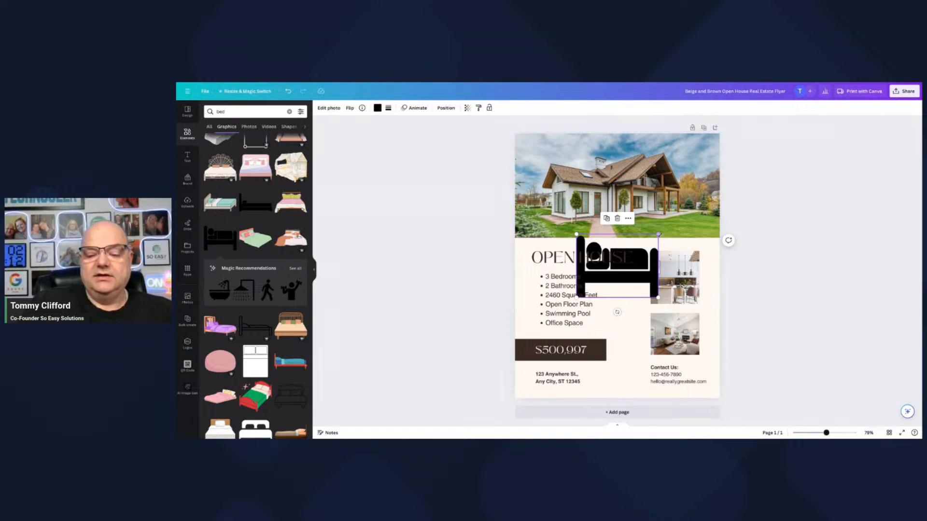
Step: Shrink the bed icon to bullet size and place it in front of the "3 Bedrooms" bullet
left_click_drag(636, 282, 636, 308)
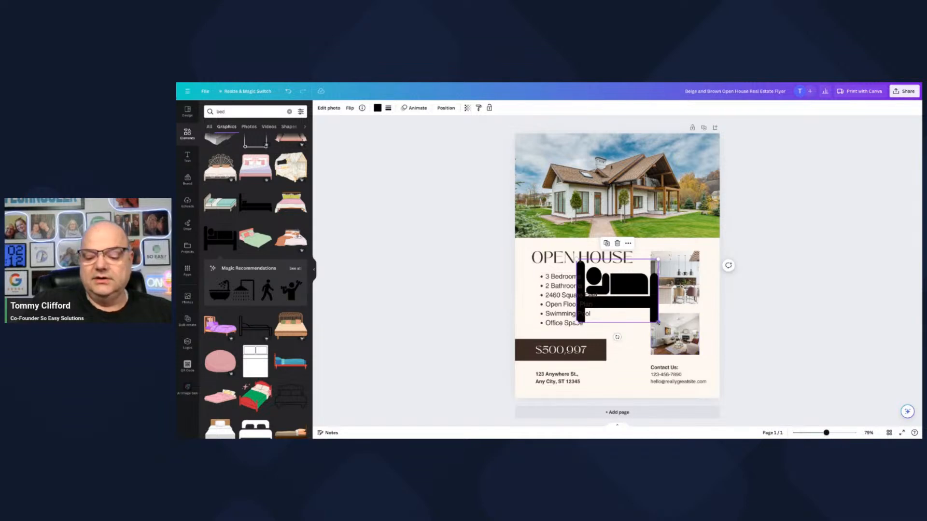
left_click_drag(657, 322, 531, 277)
left_click(613, 287)
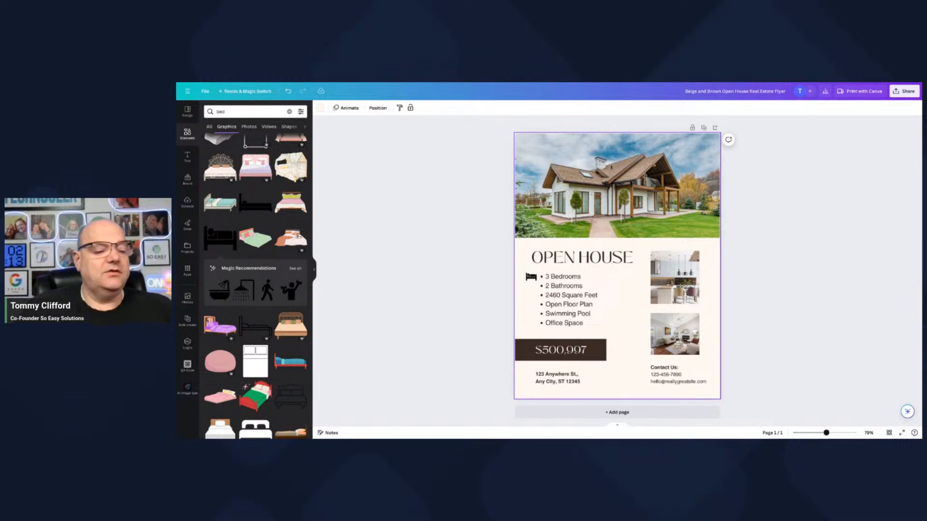
double_click(230, 115)
type("bath")
key("Return")
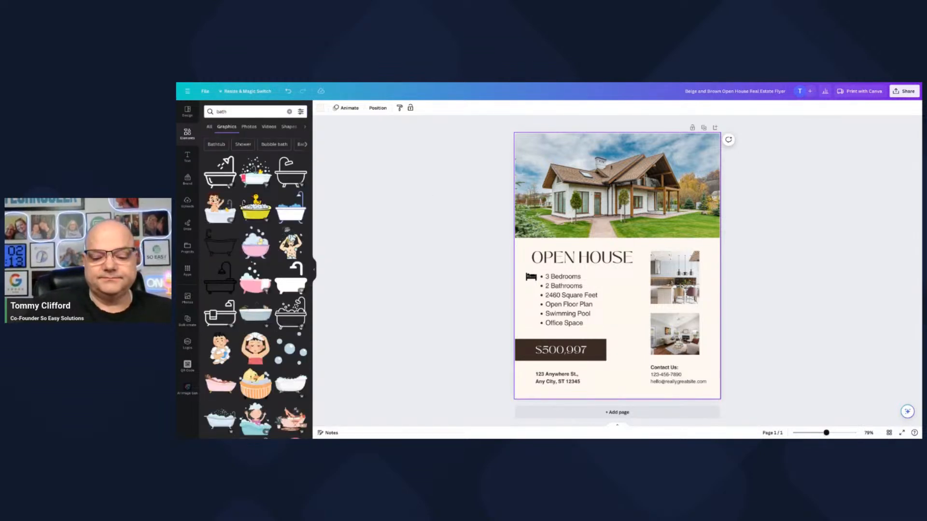
left_click(531, 277)
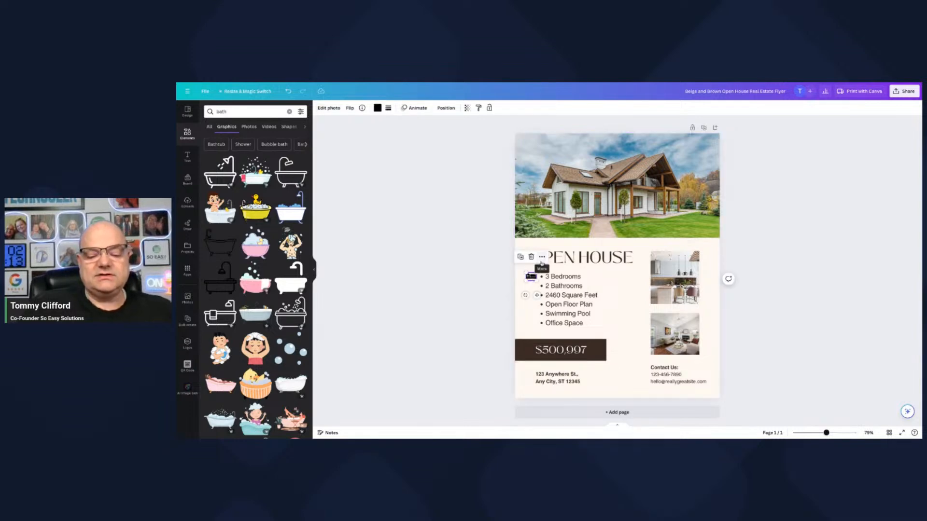
left_click(542, 257)
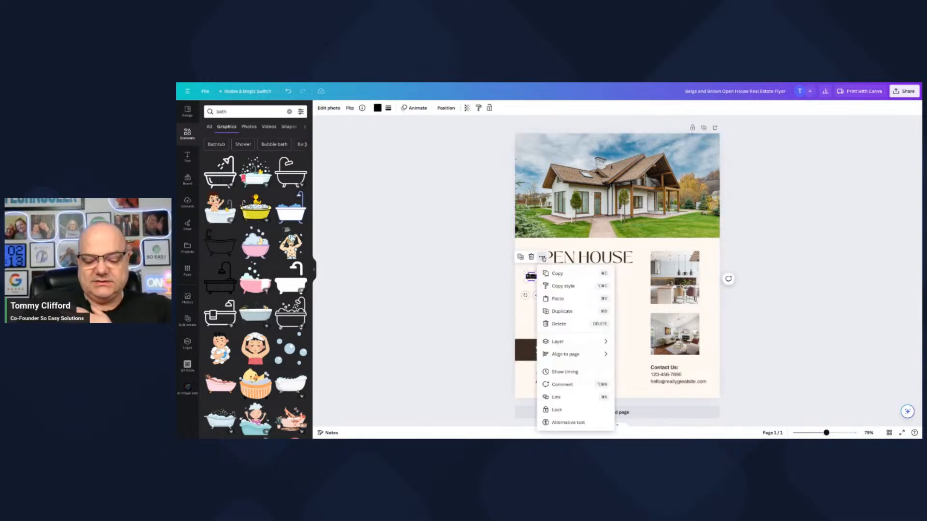
mouse_move(553, 346)
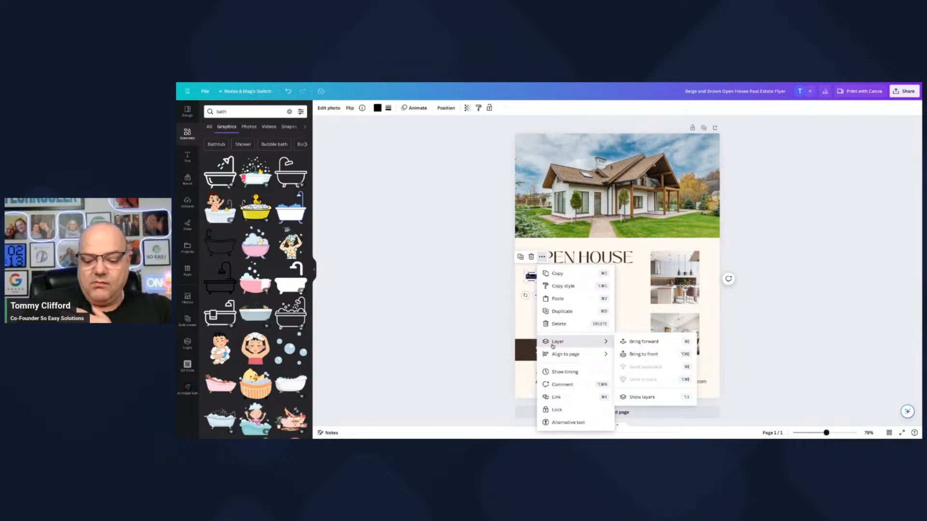
Step: Clear the element search, show graphics similar to the recently used bed icon, and add the black bathtub icon with a shower
left_click(289, 112)
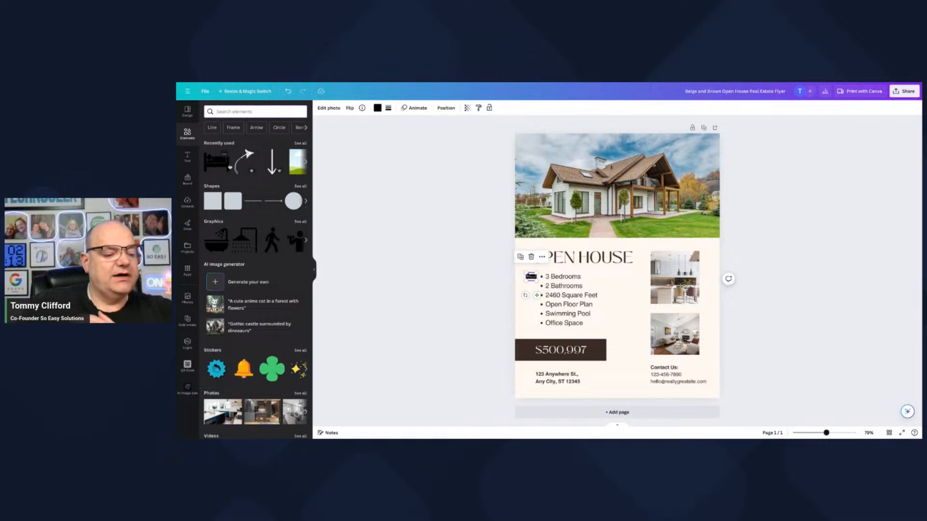
left_click(224, 155)
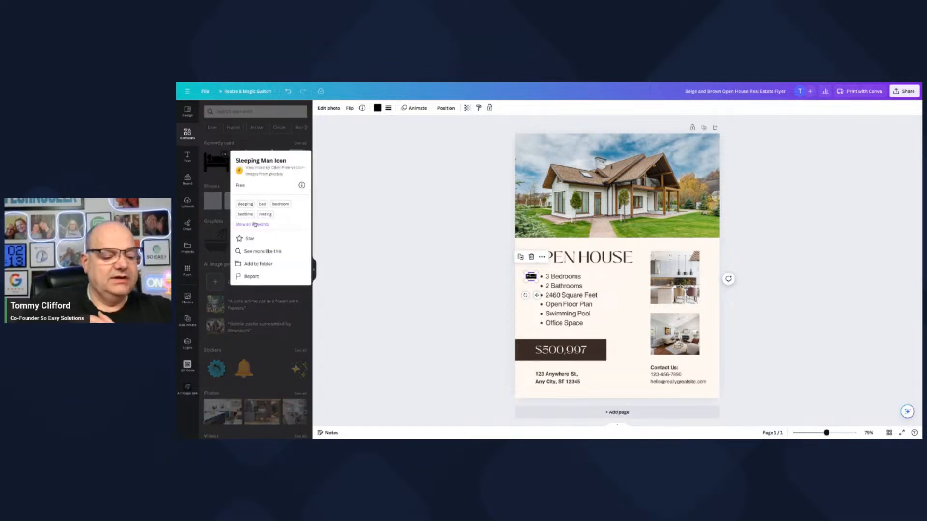
left_click(256, 252)
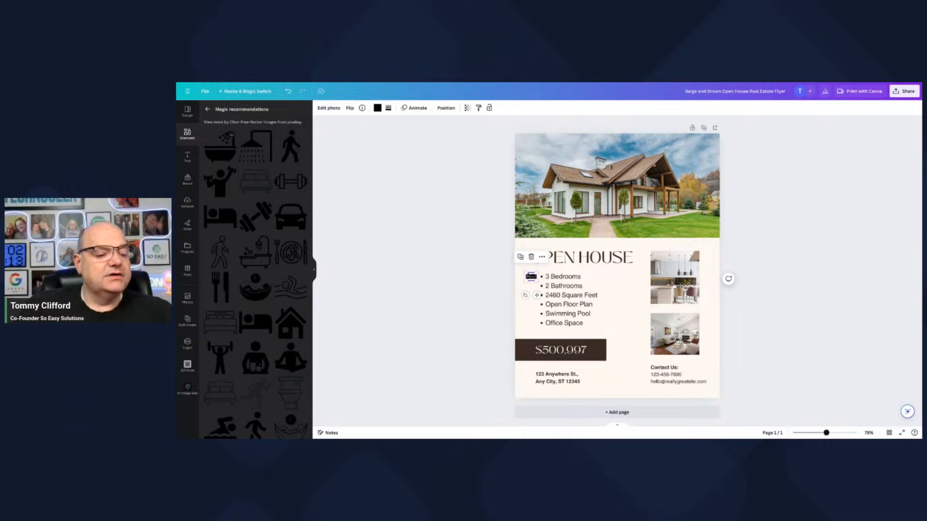
left_click(229, 158)
Step: Shrink the bathtub icon to bullet size and line it up under the bed icon in front of "2 Bathrooms"
left_click_drag(658, 305, 535, 286)
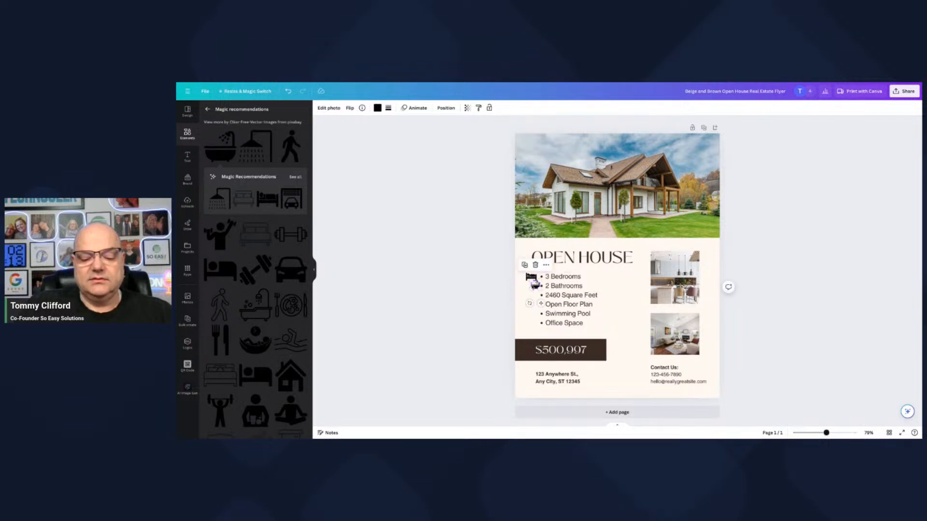
left_click_drag(541, 303, 537, 303)
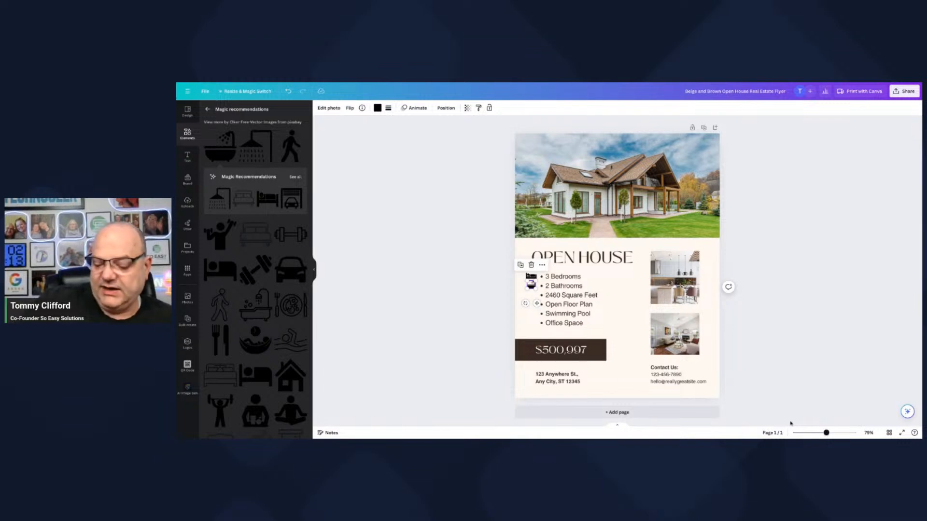
left_click_drag(826, 433, 843, 433)
left_click_drag(365, 339, 393, 342)
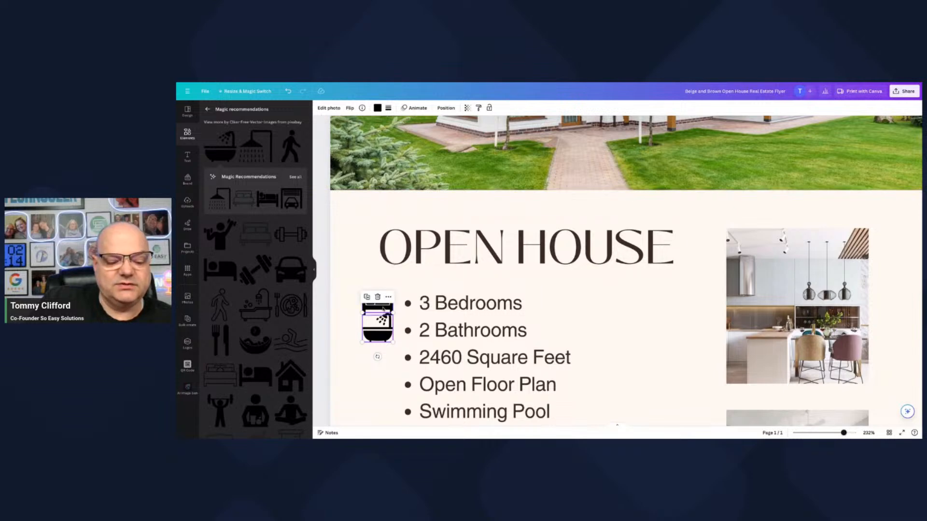
Step: Reduce the bed and bathtub icons to a smaller matching size and position the bathtub level with "2 Bathrooms"
left_click(346, 299)
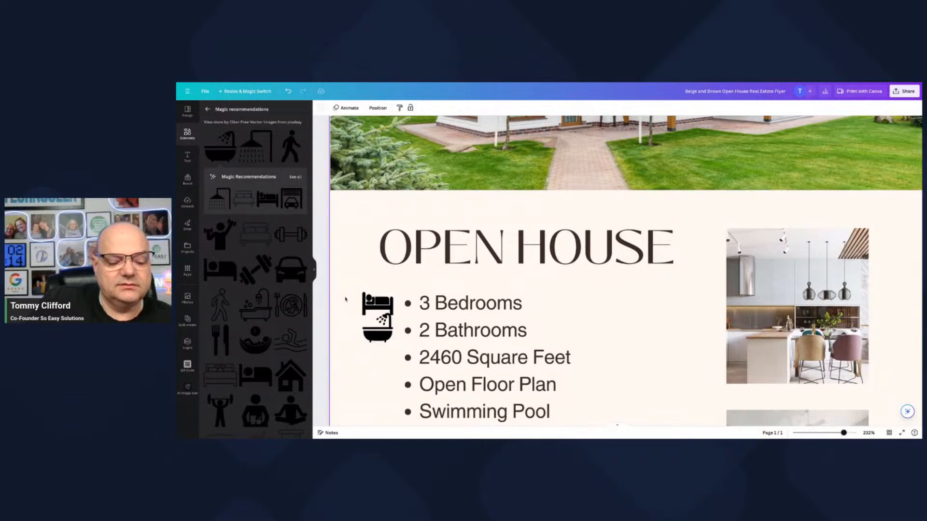
left_click(384, 310)
left_click_drag(363, 315, 371, 308)
left_click(372, 333)
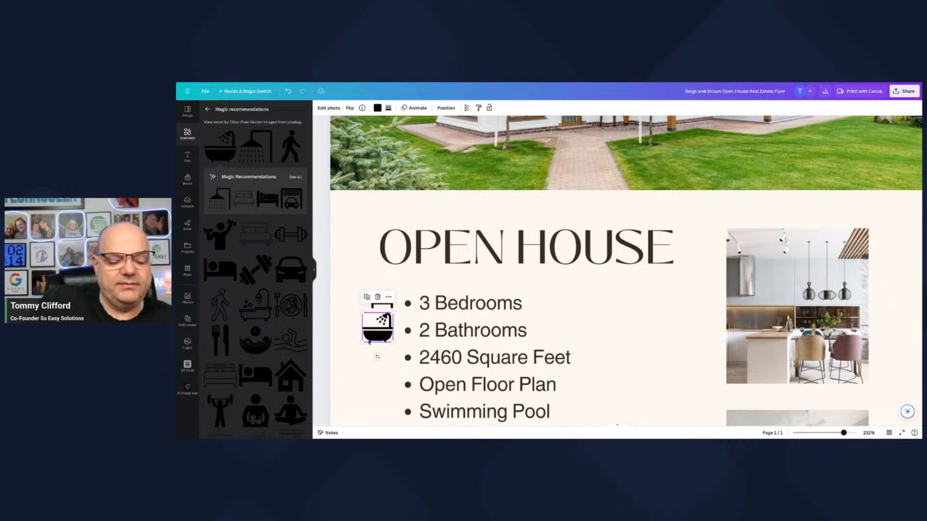
left_click_drag(363, 342, 372, 336)
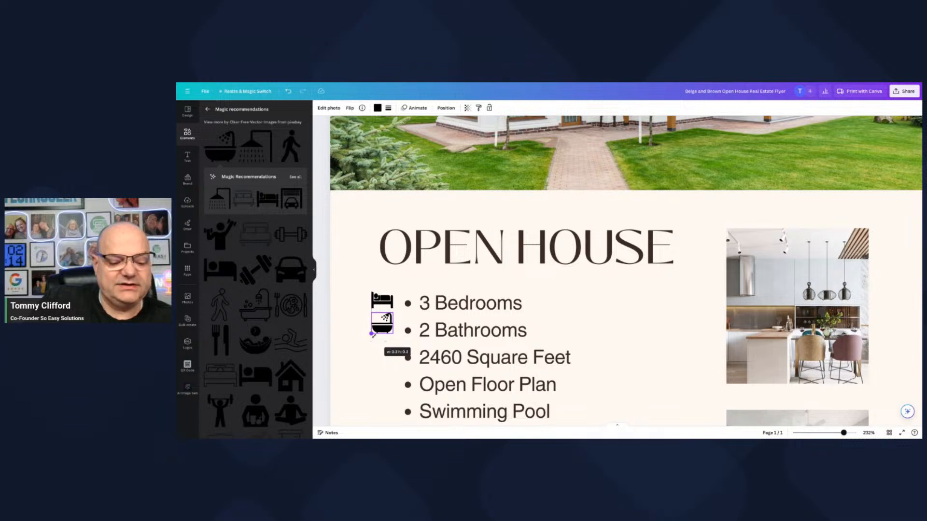
left_click_drag(372, 334, 384, 330)
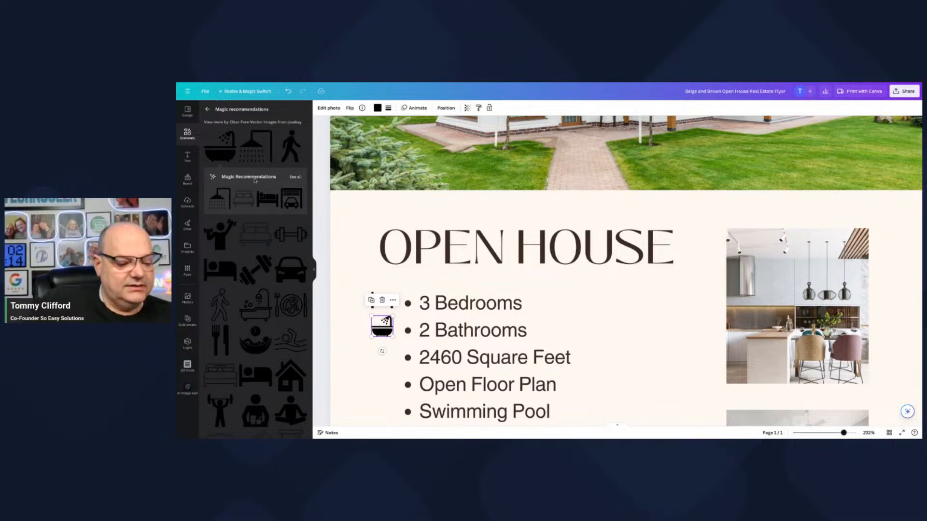
Step: Search the elements for "sq ft", add the framed FT graphic, and place it at bullet size in front of "2460 Square Feet"
scroll(255, 180, "down", 5)
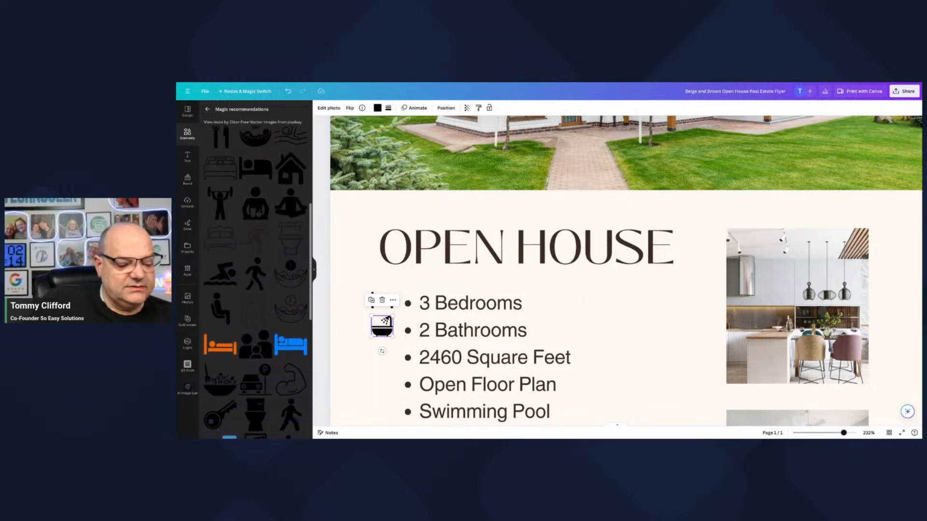
scroll(302, 419, "down", 4)
scroll(302, 418, "down", 3)
scroll(255, 282, "down", 1)
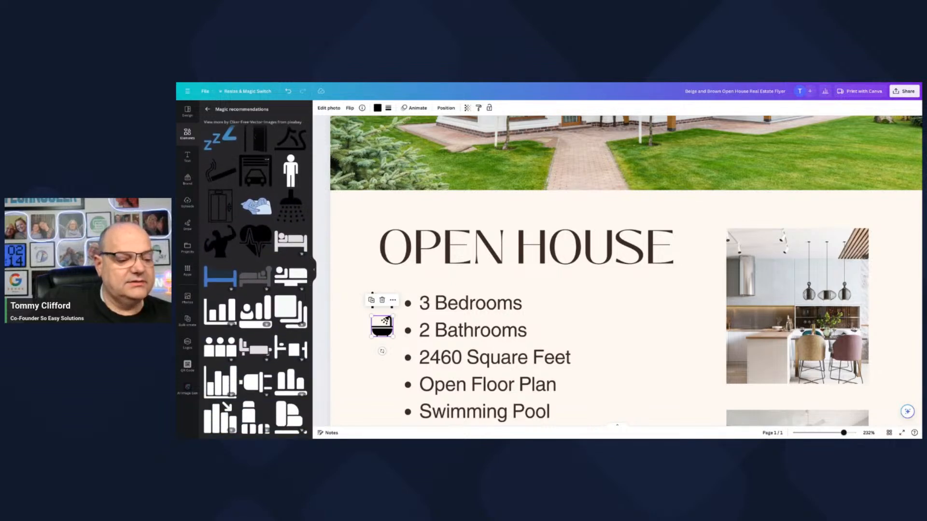
scroll(255, 282, "up", 10)
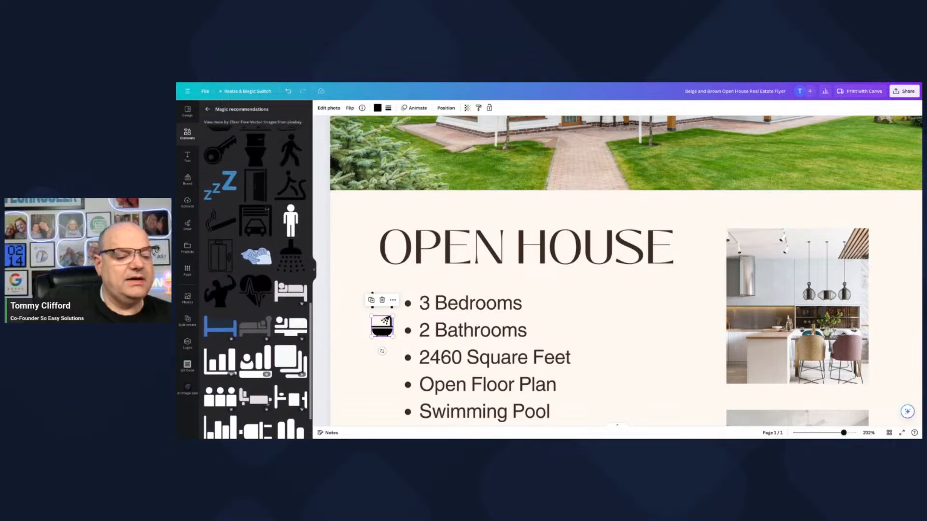
left_click(208, 109)
left_click(231, 112)
type("sq ft")
key("Return")
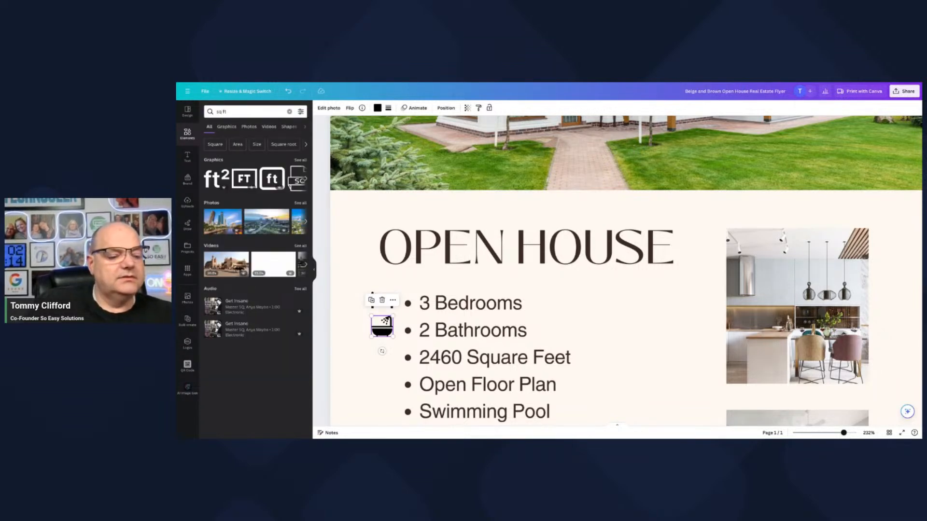
left_click(243, 180)
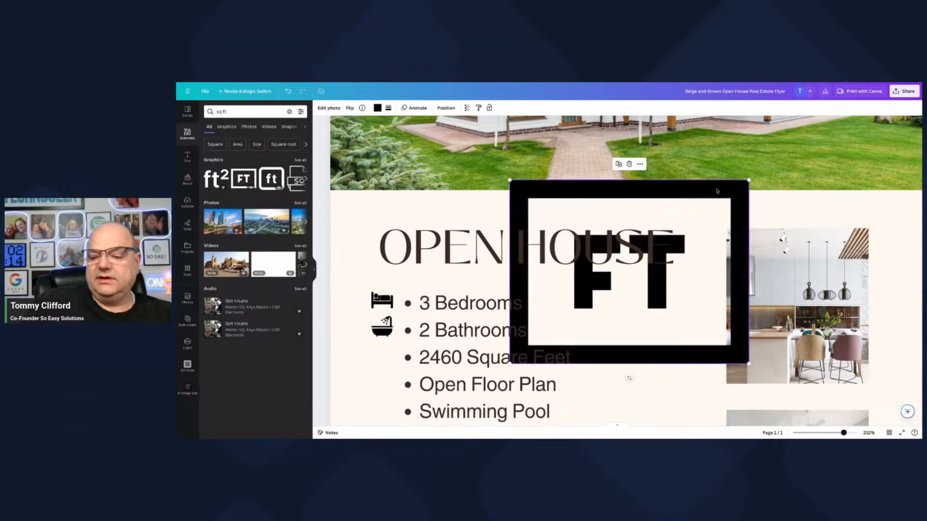
left_click_drag(748, 179, 539, 343)
left_click_drag(525, 378, 382, 357)
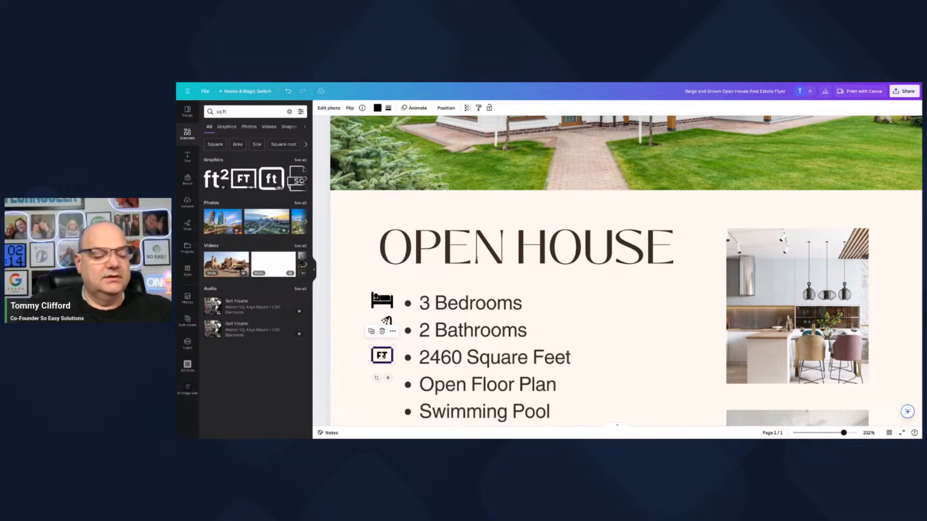
Step: Search the graphics for "pool" and place the outlined pool-with-ladder icon at bullet size in front of "Swimming Pool"
triple_click(231, 112)
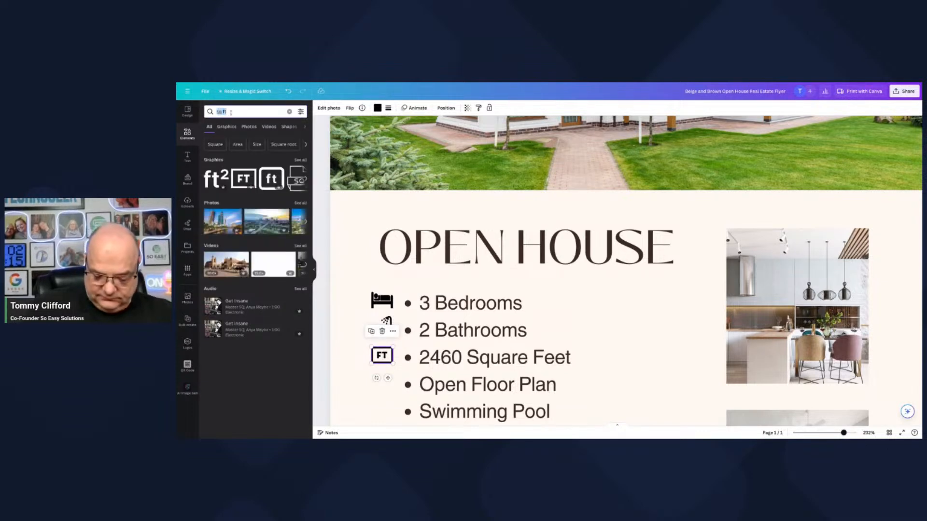
type("pool")
key("Return")
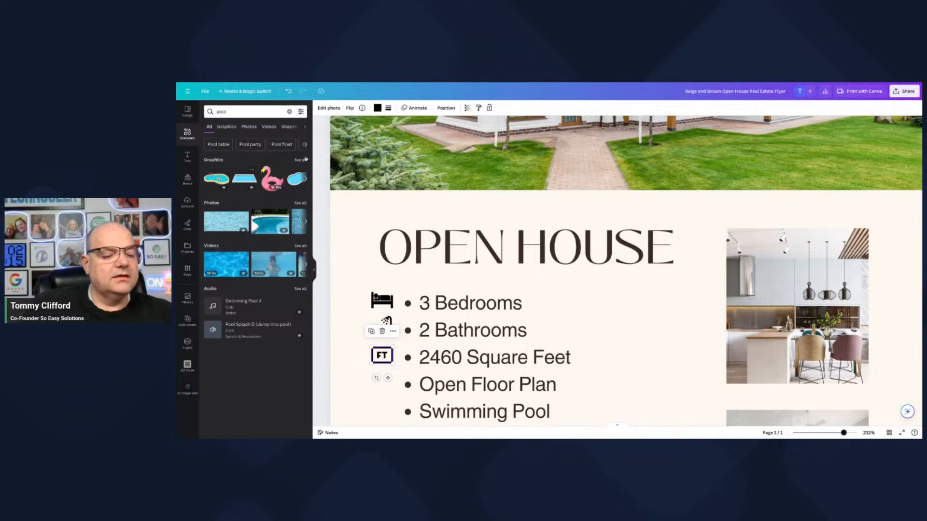
left_click(303, 162)
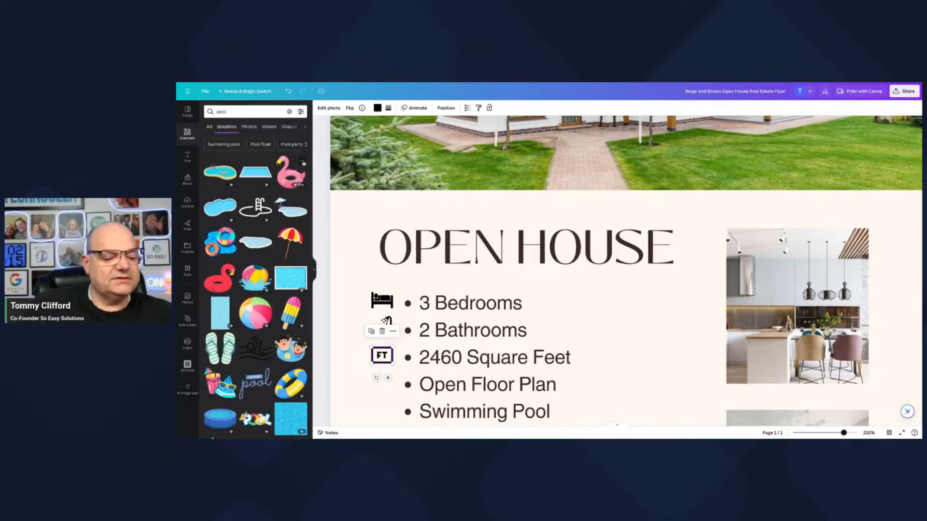
left_click(245, 218)
left_click_drag(747, 201, 371, 418)
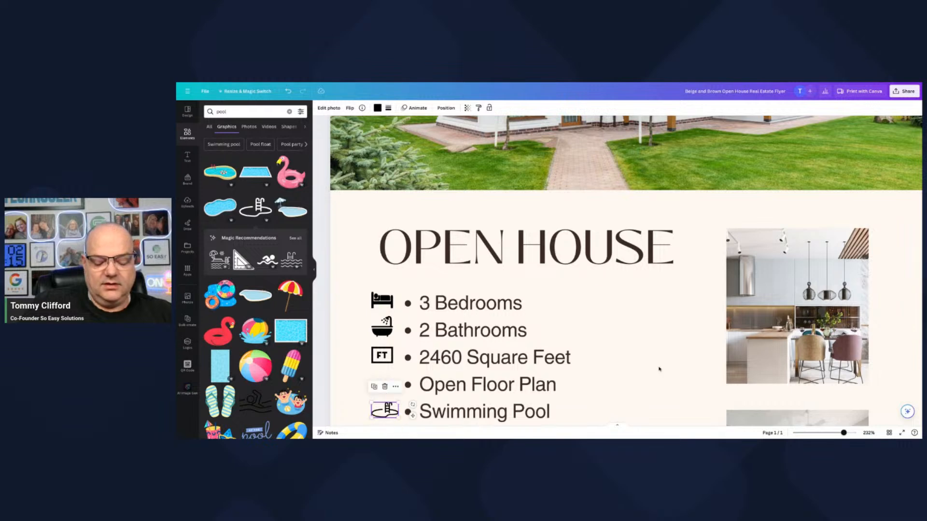
Step: Search the graphics for "office" and place the hanging OFFICE sign icon at bullet size in front of "Office Space"
left_click(659, 368)
scroll(659, 368, "down", 5)
left_click(250, 112)
type("office")
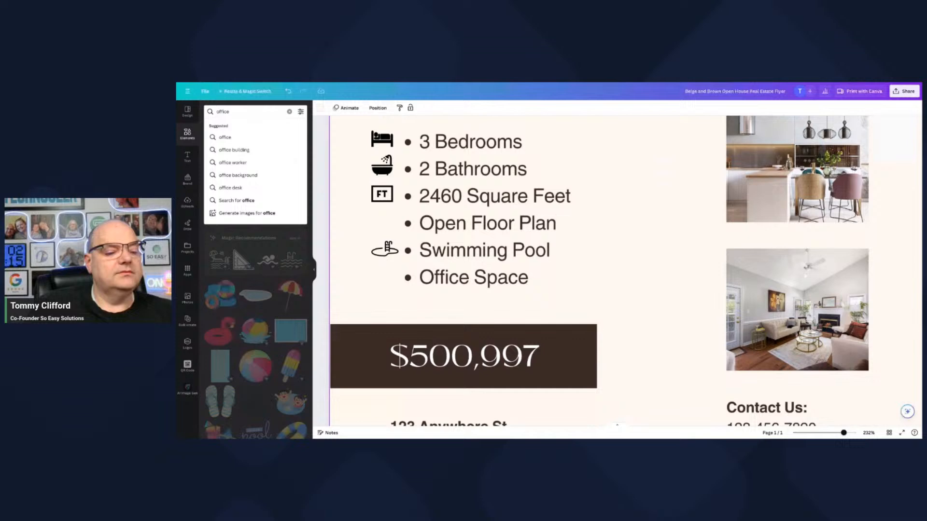
key("Return")
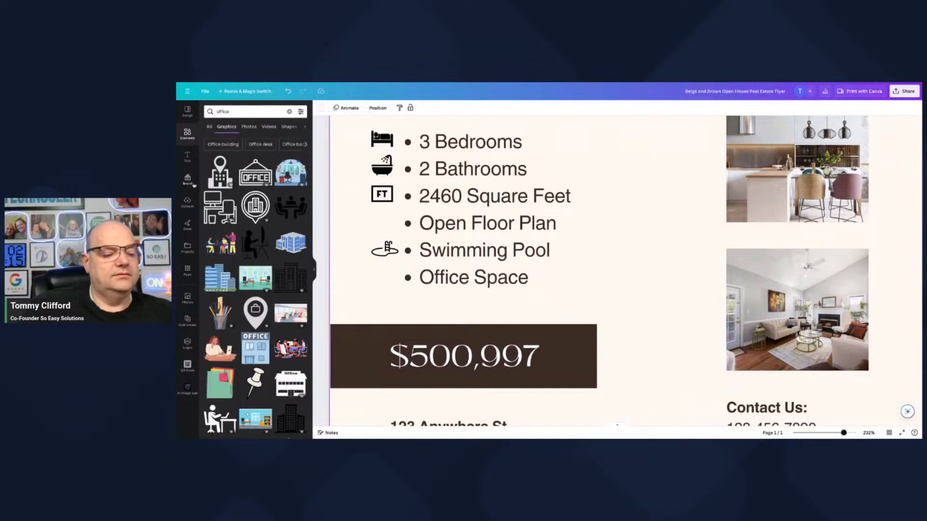
left_click_drag(256, 177, 663, 279)
left_click_drag(731, 117, 386, 279)
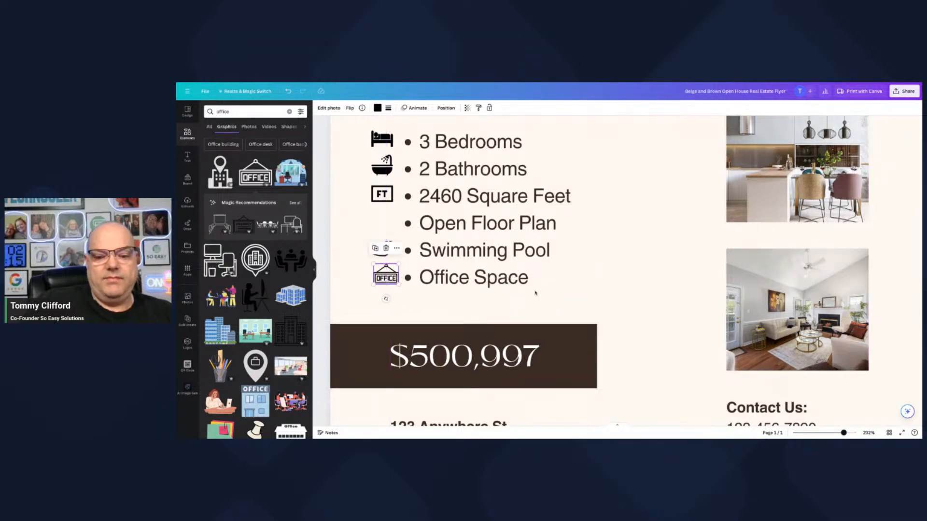
Step: Change the listing price in the dark brown banner to $398,998
left_click(478, 354)
double_click(478, 354)
left_click(421, 360)
left_click_drag(411, 359, 536, 361)
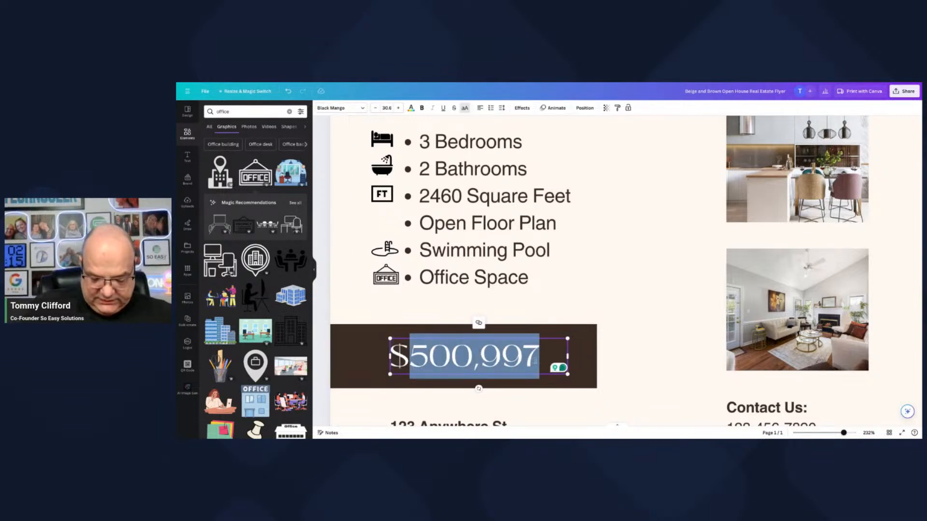
type("398,998")
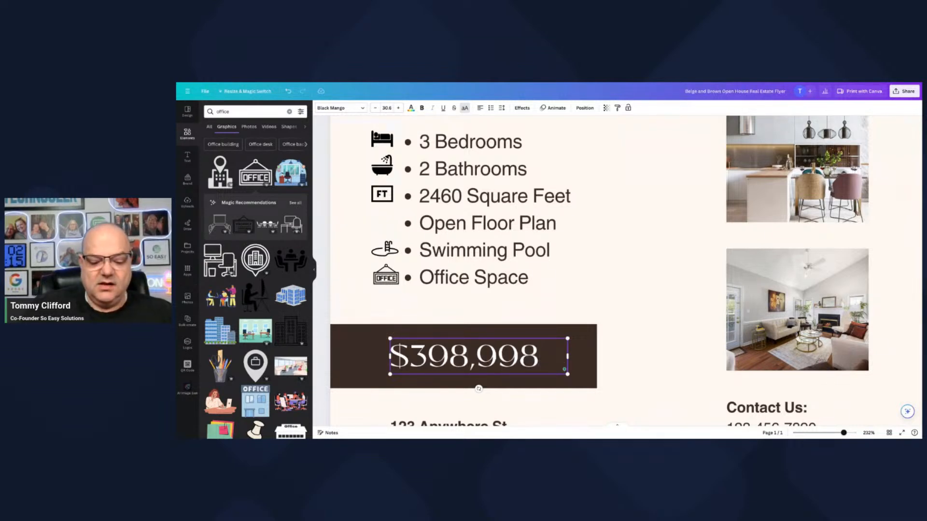
Step: Replace the placeholder street in the address text below the price with the property's street address
scroll(666, 295, "down", 3)
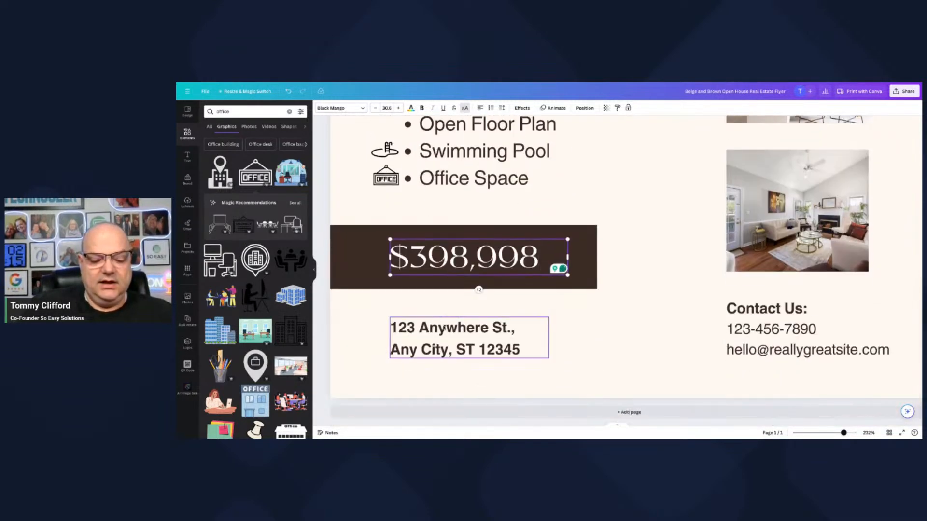
triple_click(443, 326)
left_click(675, 319)
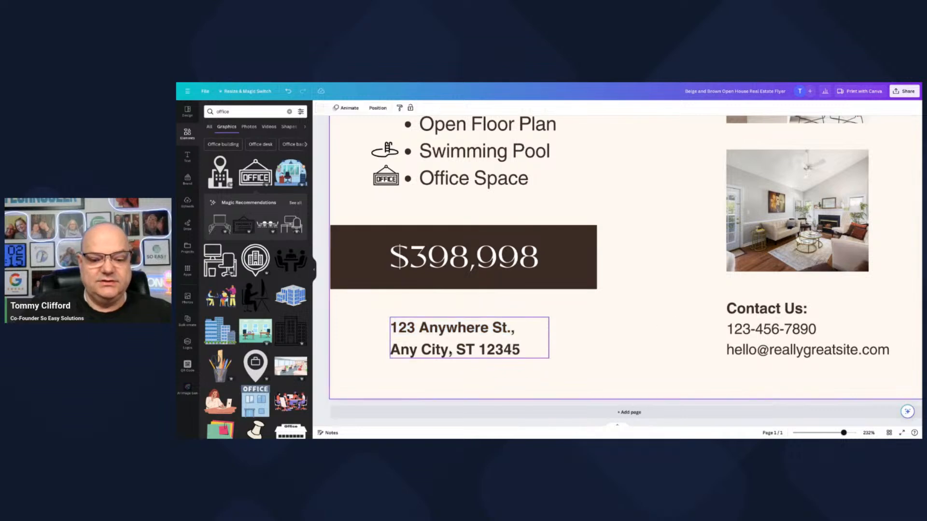
left_click(469, 330)
left_click(469, 331)
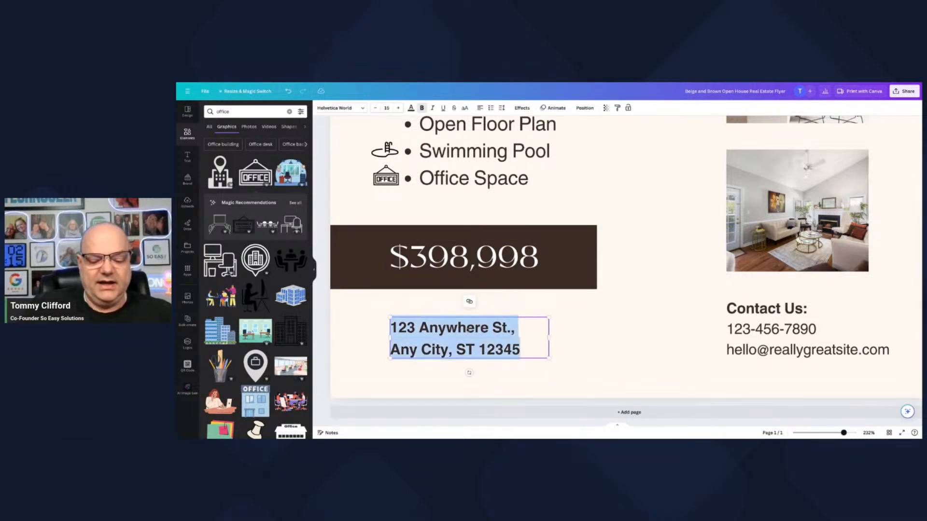
left_click(467, 328)
left_click_drag(503, 328, 391, 329)
type("1313")
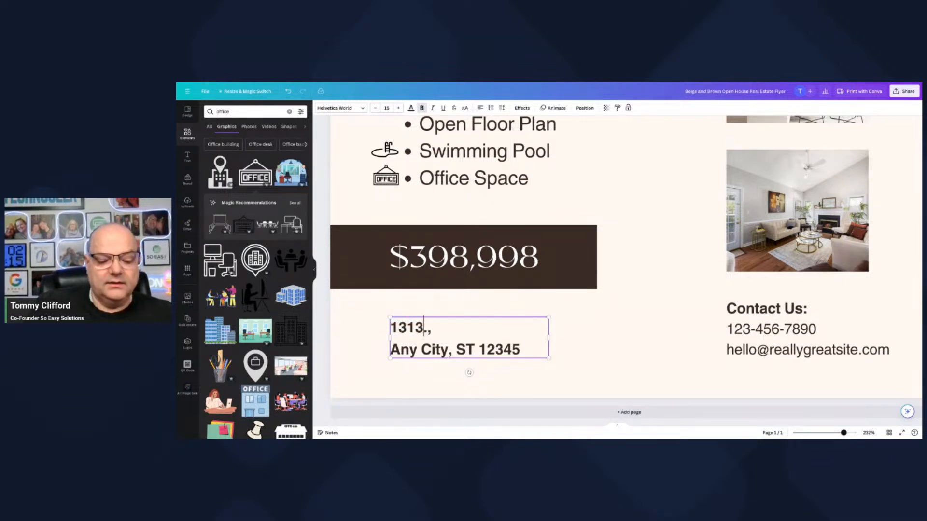
type(" Mockingbird Lane")
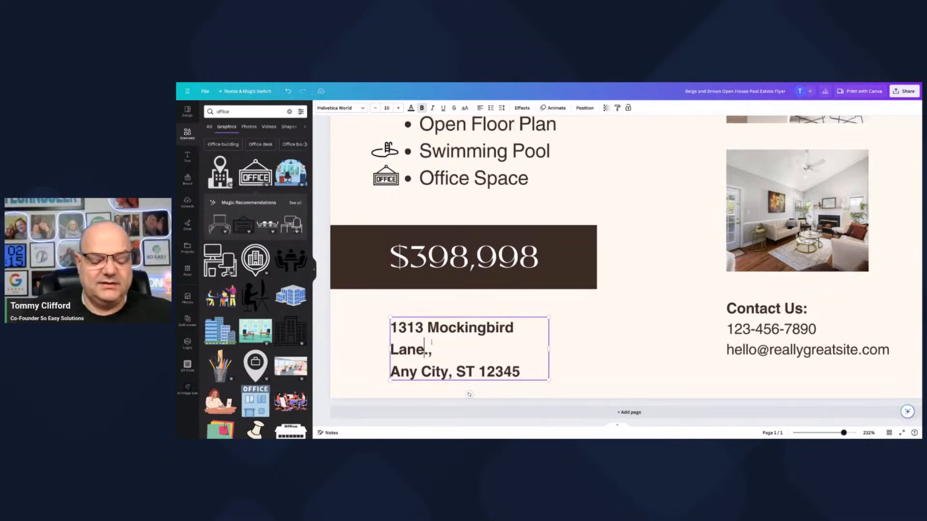
Step: Replace the placeholder city, state and ZIP code in the address text with the property's own
key("shift+Left")
key("shift+Left")
key("shift+Left")
key("shift+Left")
key("shift+Left")
key("shift+Left")
key("shift+Left")
key("shift+Left")
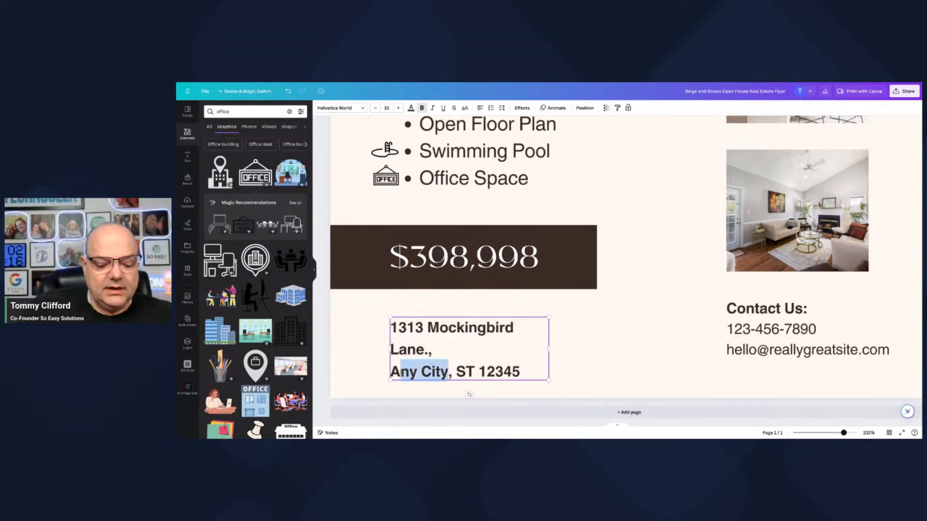
type("Pittsford")
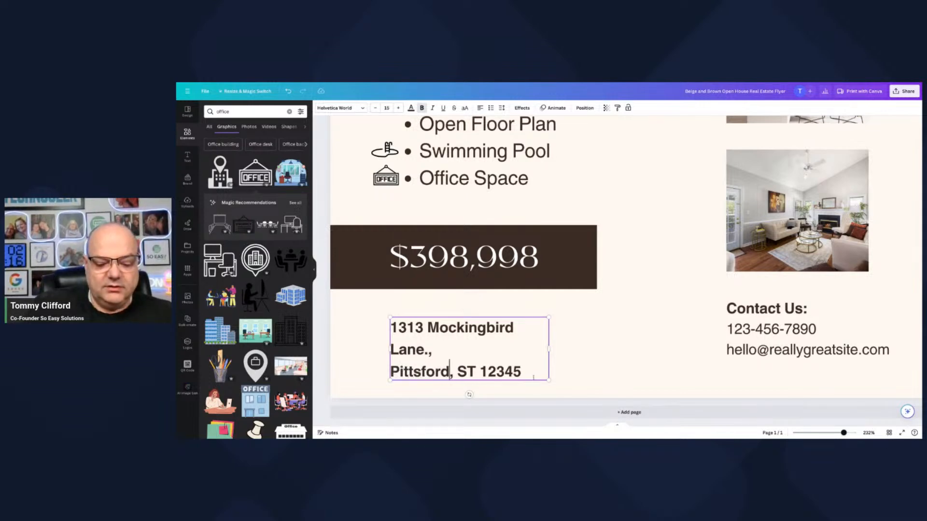
left_click_drag(458, 372, 467, 372)
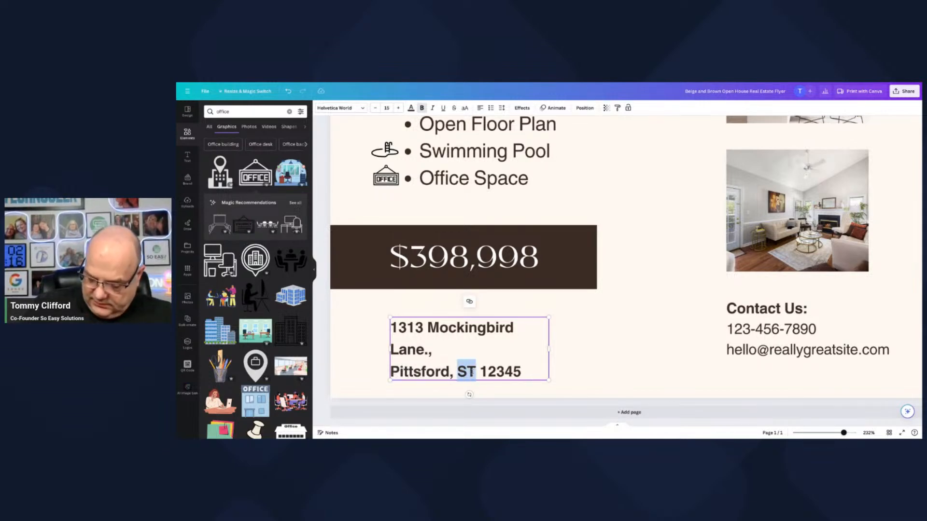
type("NY")
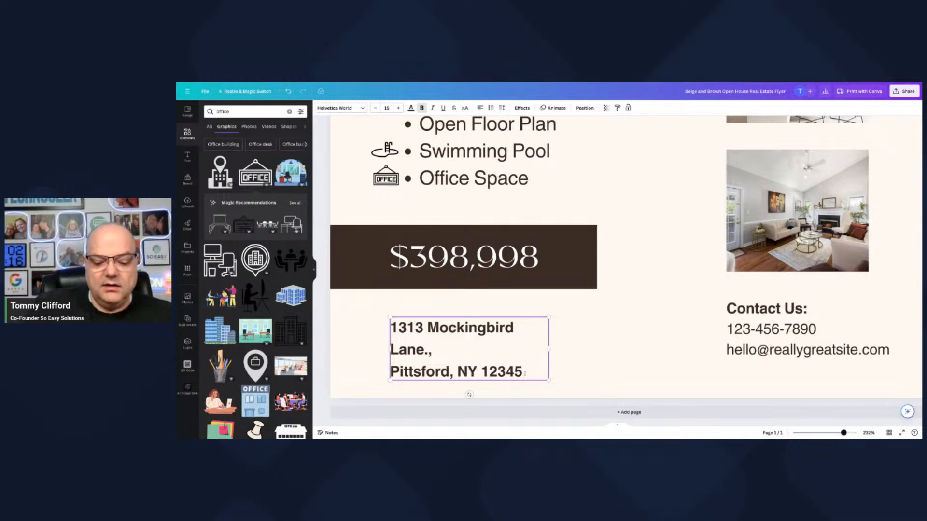
left_click_drag(480, 371, 515, 372)
type("14534")
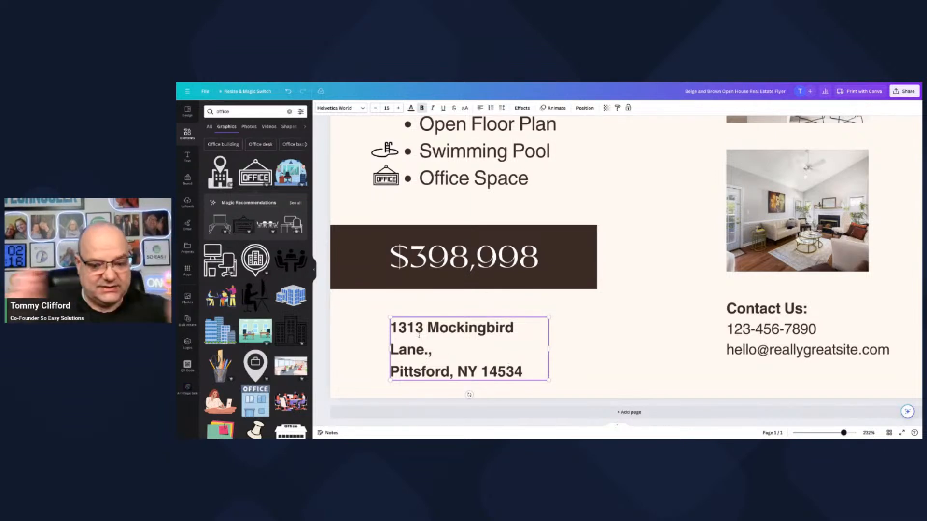
Step: Resize the address text box so the street fits on one line above the city, and deselect it
left_click(606, 329)
left_click(502, 332)
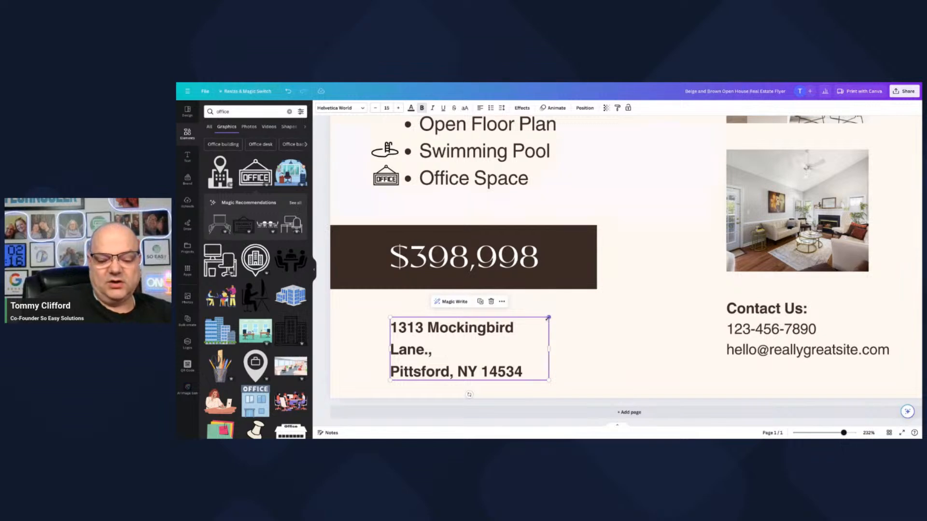
left_click_drag(549, 318, 583, 349)
left_click(623, 343)
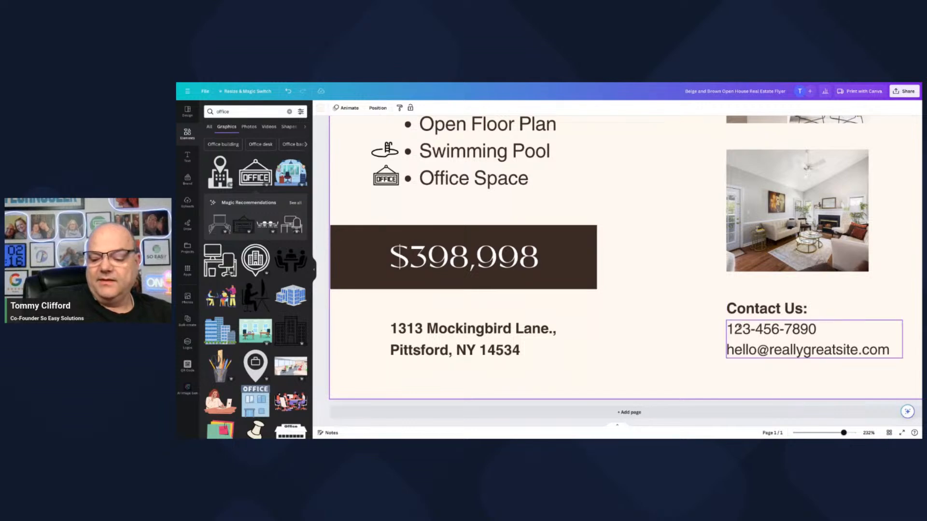
Step: Replace the placeholder phone number under "Contact Us:" with the agent's phone number, keeping the e-mail on its own line
triple_click(742, 332)
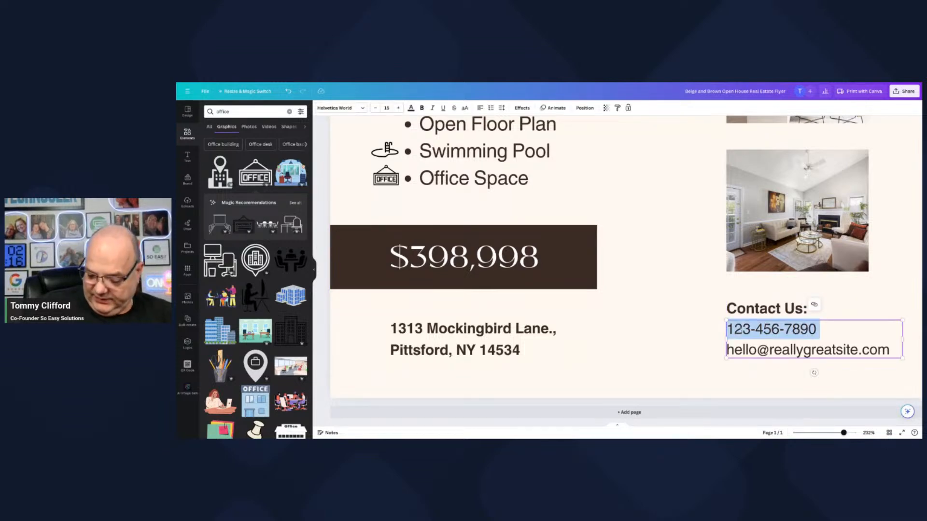
type("920-555-")
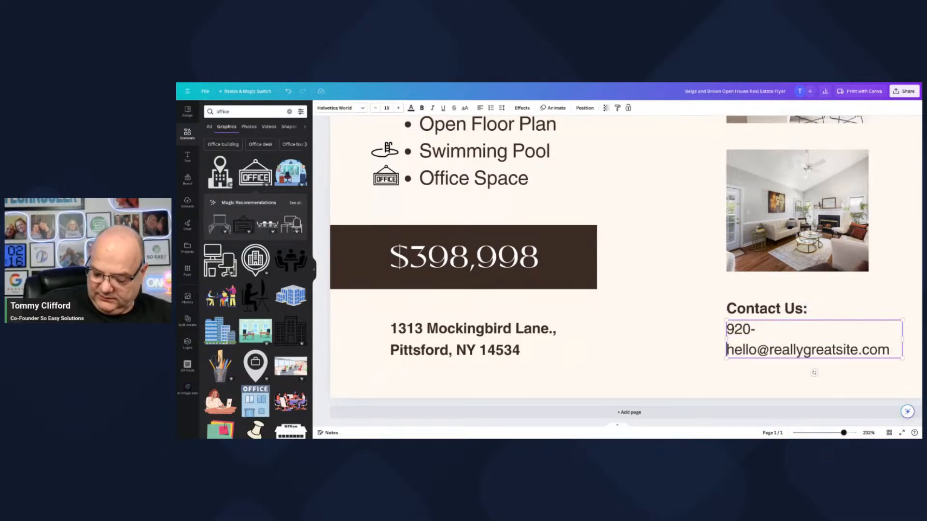
type("1212")
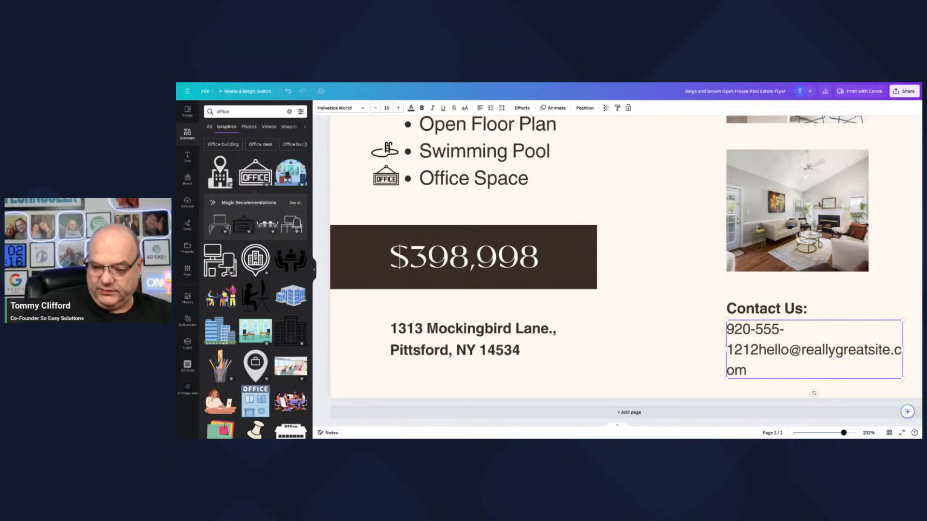
key("Return")
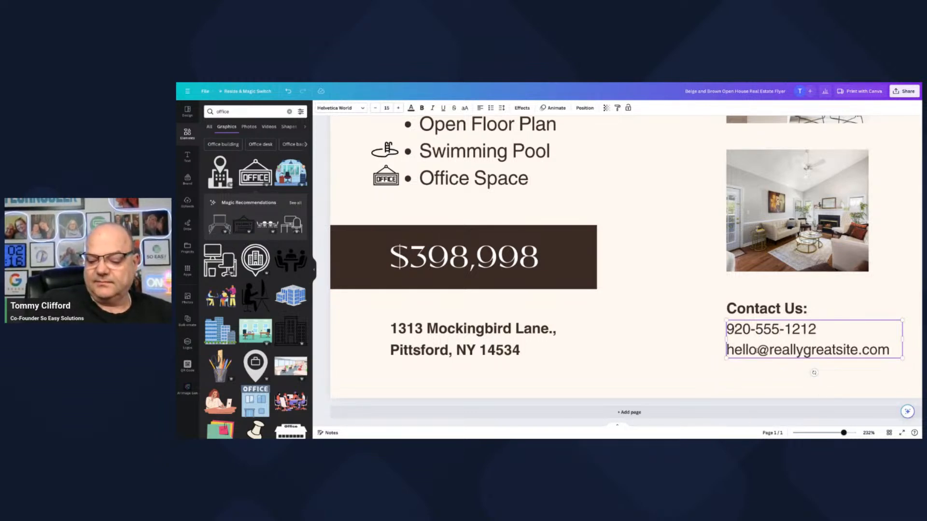
Step: Change the name part of the contact e-mail to the agent's first name and widen the text box to fit one line
double_click(739, 350)
type("Tom")
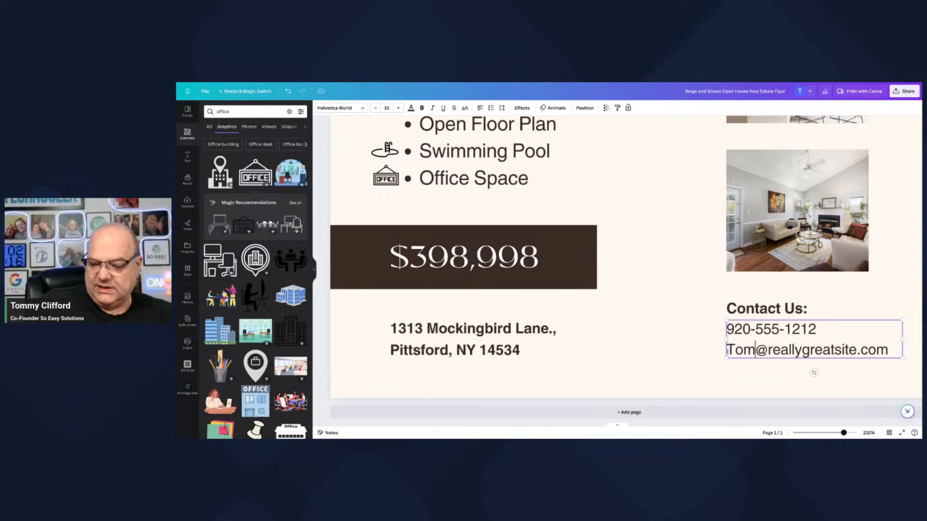
type("my")
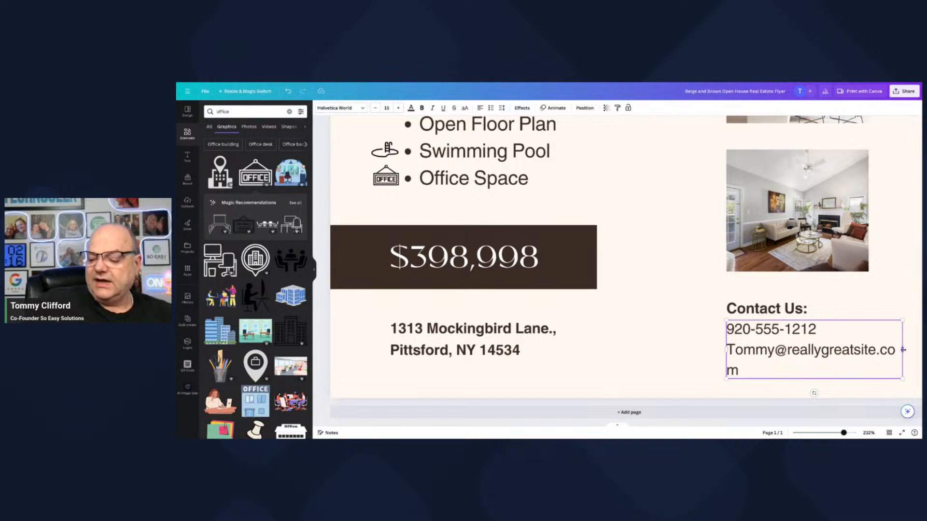
left_click_drag(903, 350, 911, 350)
left_click(881, 383)
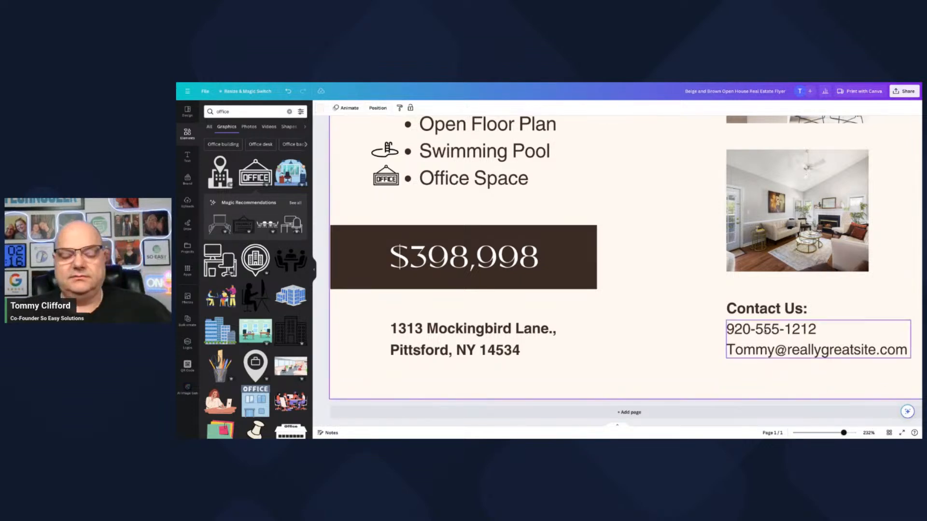
scroll(537, 263, "up", 2)
scroll(538, 263, "up", 2)
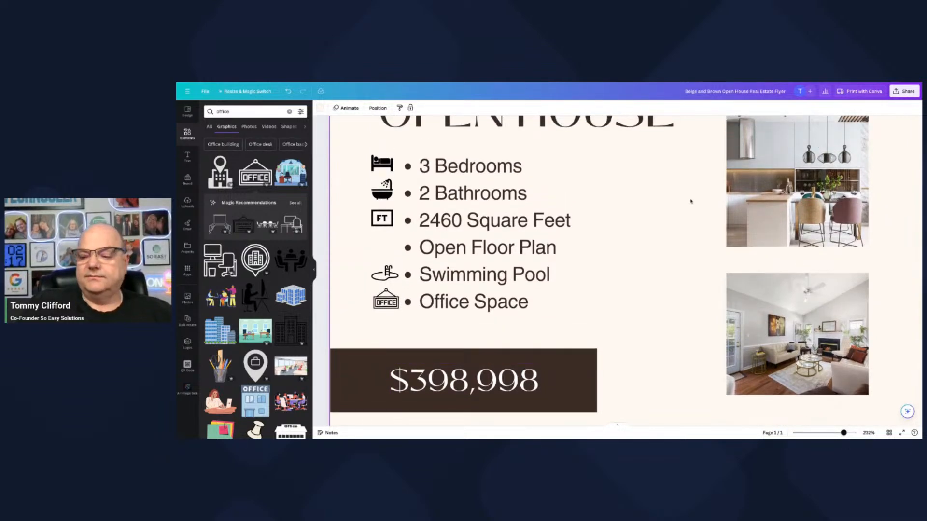
Step: Clear the "office" element search and look through the available element categories, from shapes and graphics to frames, grids and collections
left_click_drag(844, 433, 826, 434)
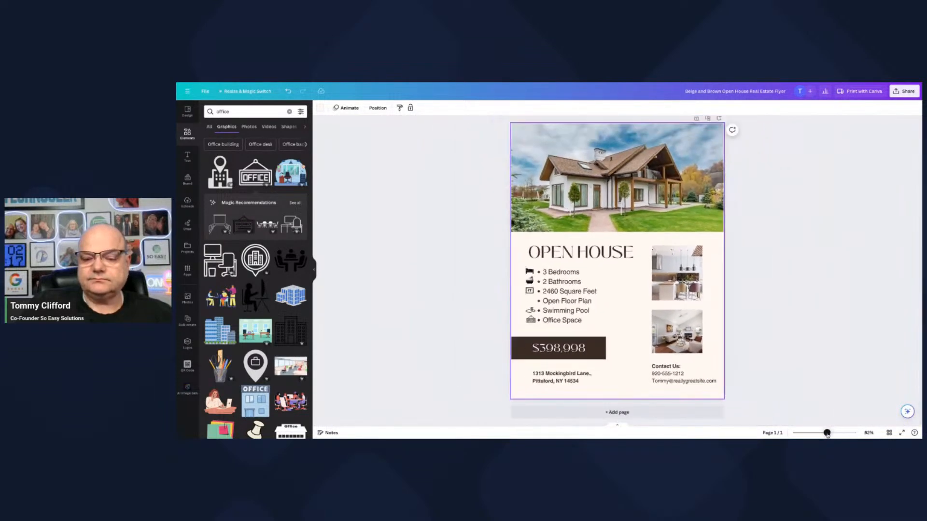
left_click(823, 297)
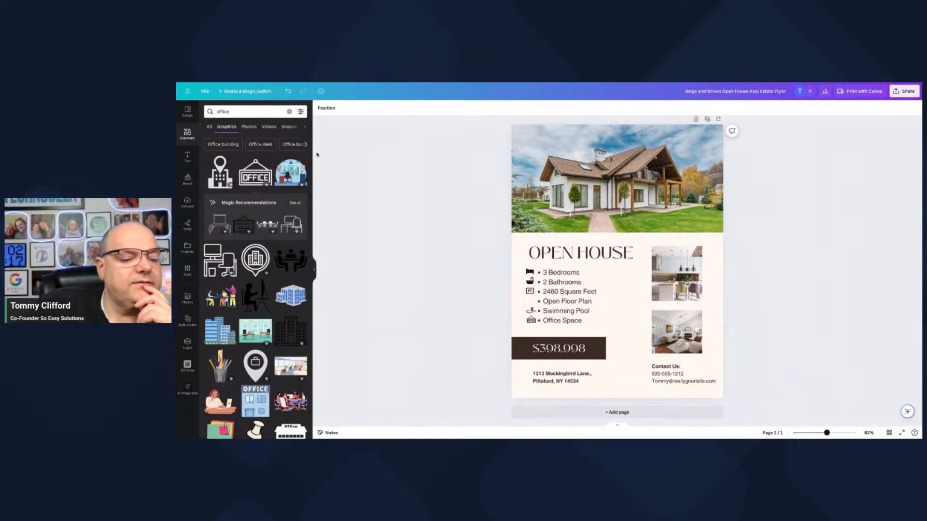
left_click(287, 113)
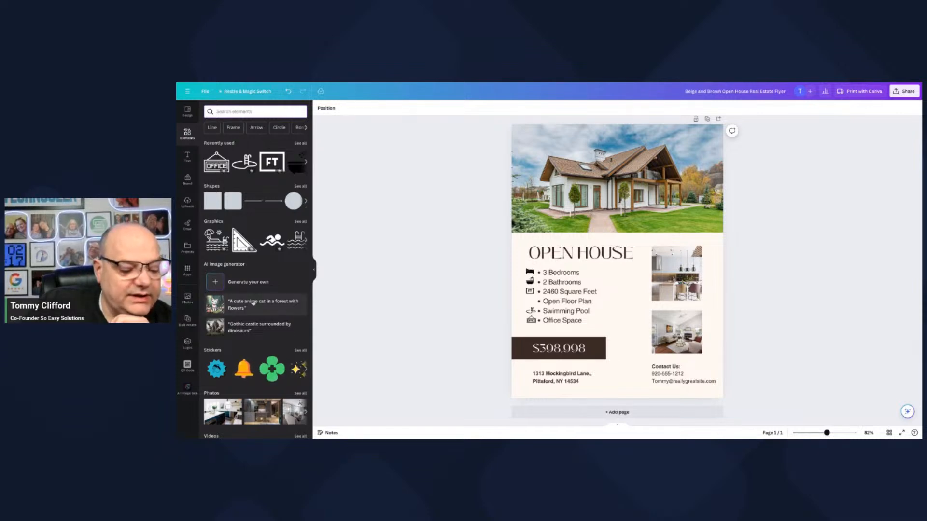
scroll(253, 303, "down", 3)
scroll(254, 303, "down", 5)
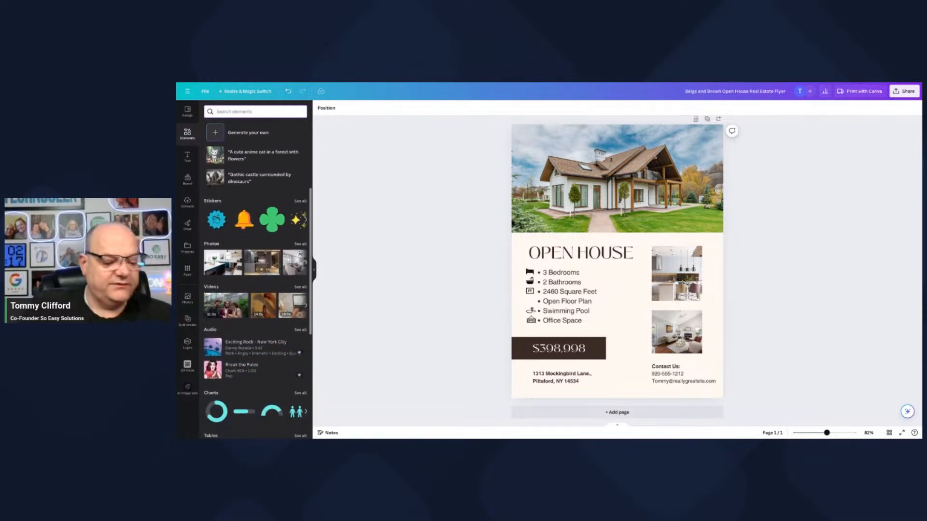
scroll(258, 275, "down", 3)
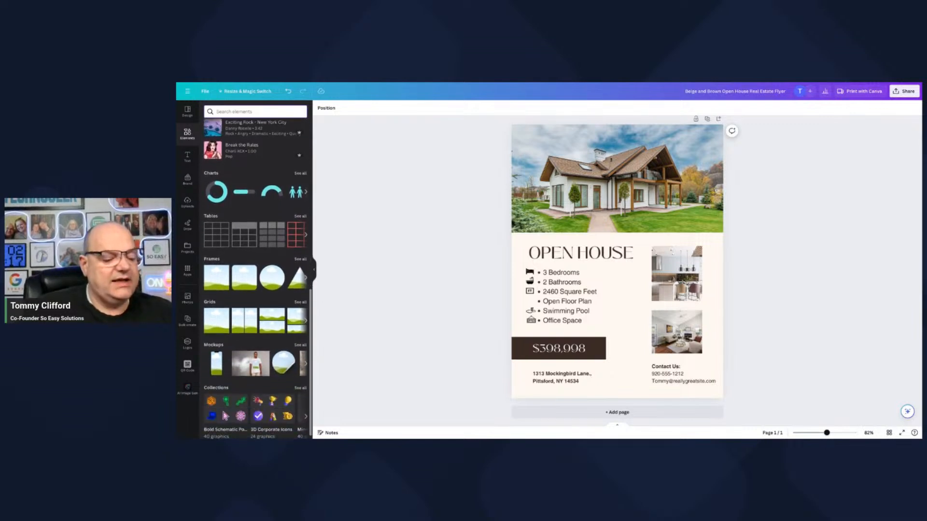
scroll(230, 376, "down", 1)
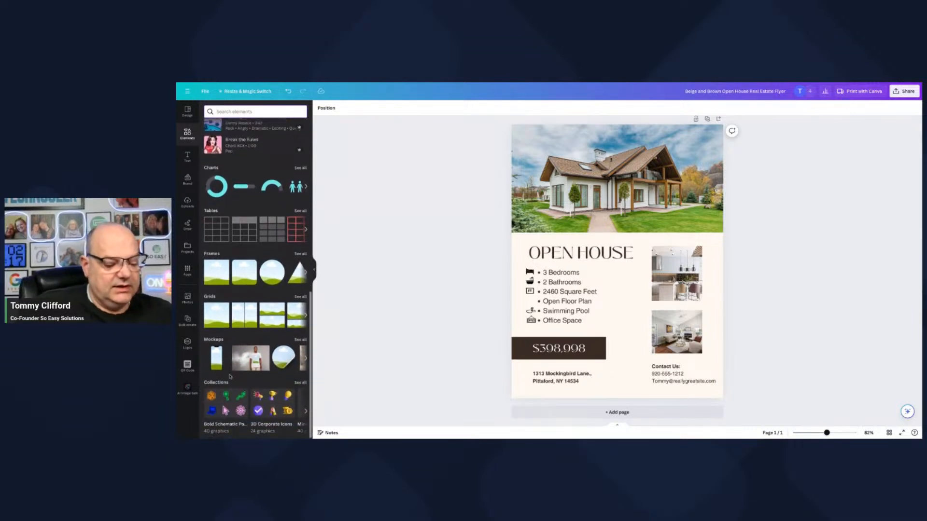
scroll(230, 377, "up", 15)
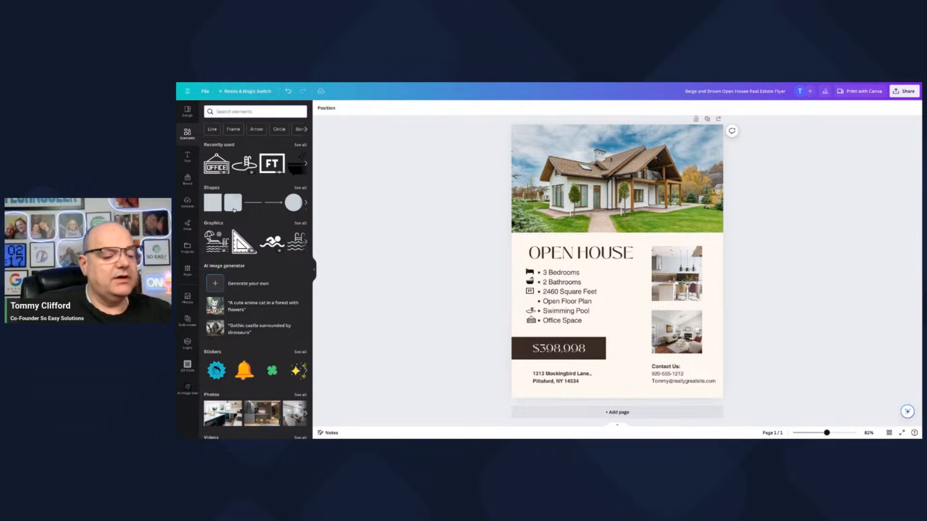
Step: Replace the flyer's main house photo with the uploaded exterior photo of the brick house with the white garage door
left_click(188, 201)
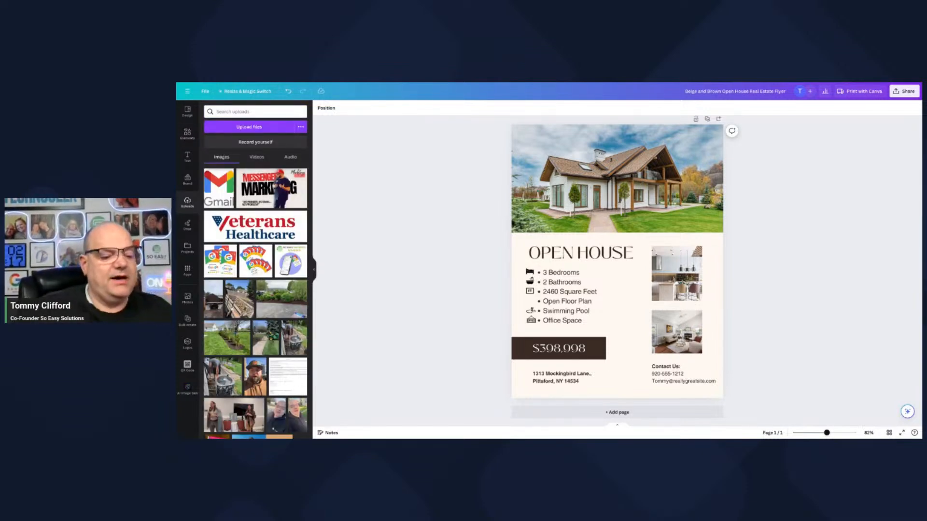
scroll(240, 231, "down", 5)
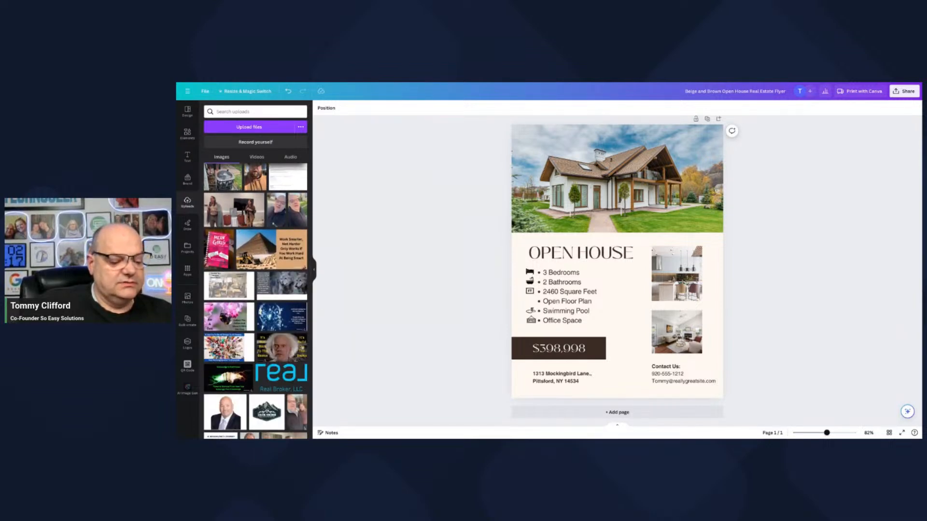
scroll(227, 217, "down", 5)
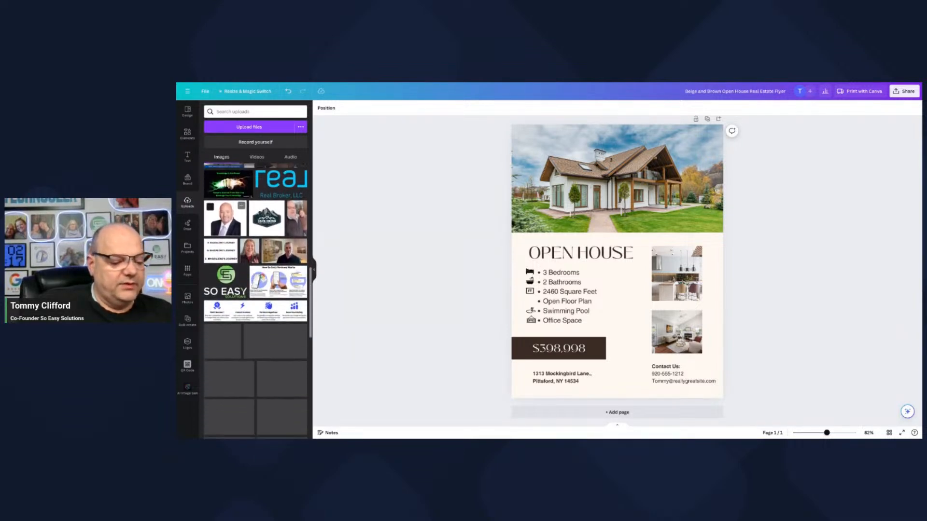
scroll(227, 218, "down", 5)
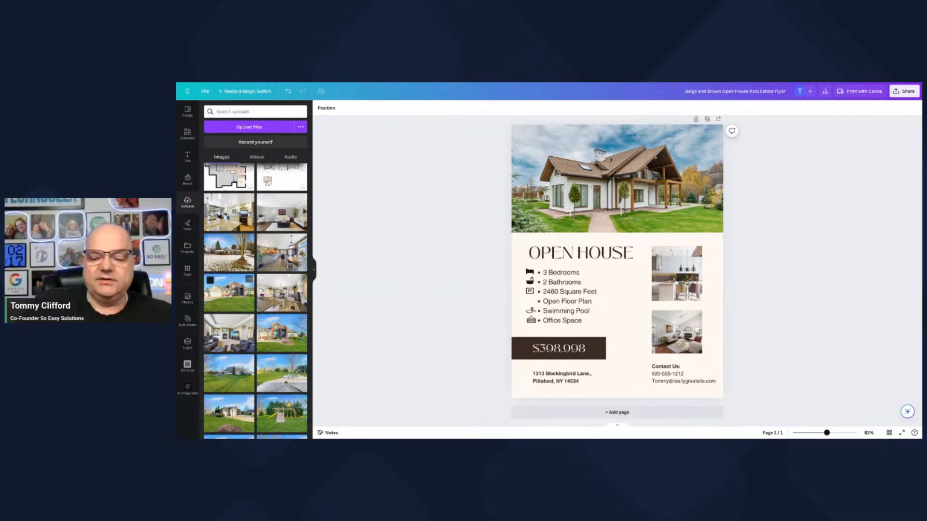
left_click_drag(228, 293, 555, 193)
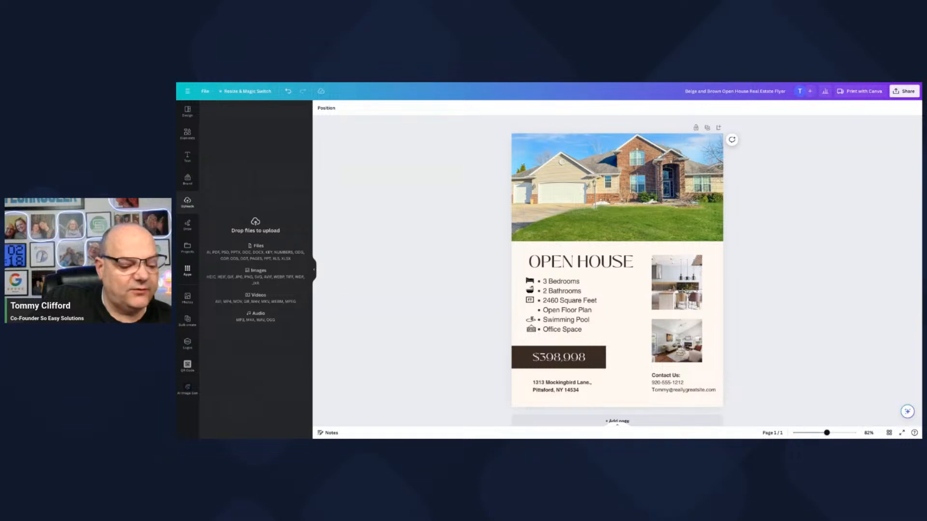
Step: Upload additional property photos and place the new garden path photo in the lower small photo frame
left_click_drag(255, 270, 256, 271)
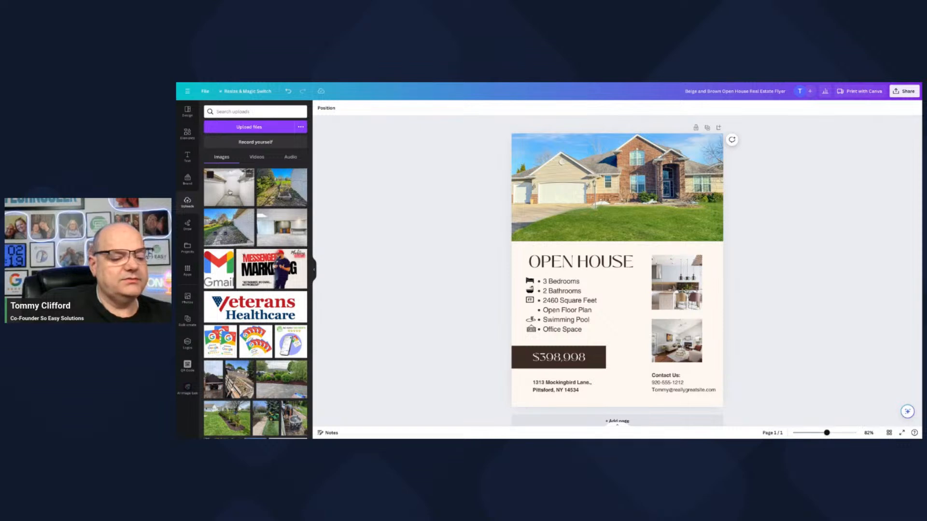
left_click_drag(282, 188, 690, 357)
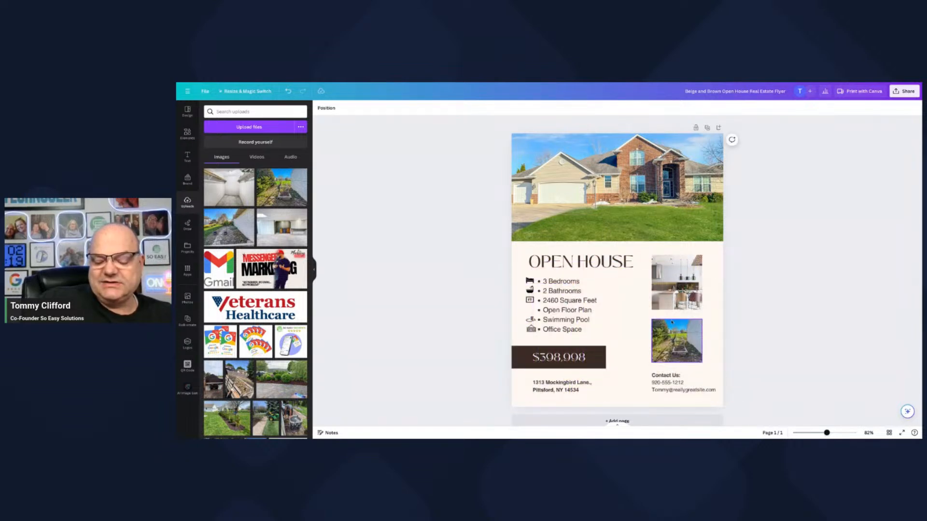
Step: Delete the garden path photo and the sample kitchen photo so both small photo frames are empty
left_click(689, 337)
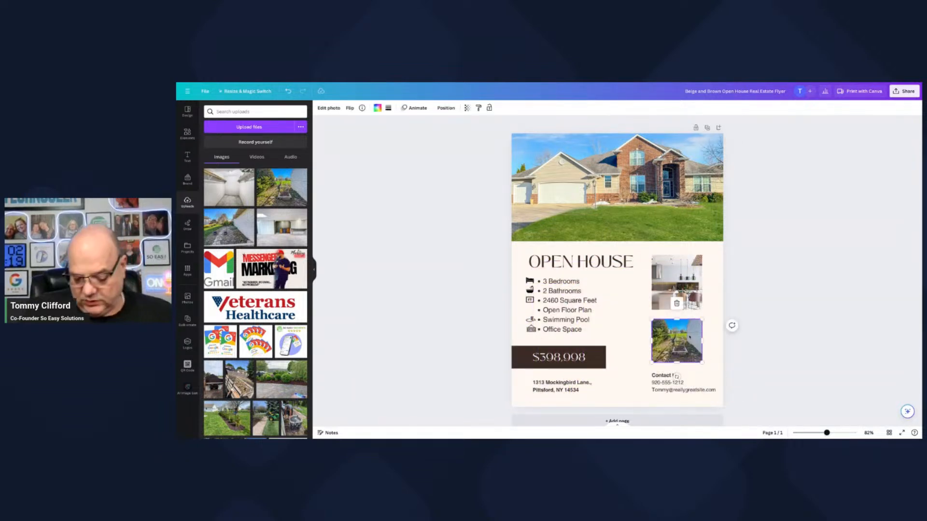
key("Delete")
left_click(690, 288)
key("Delete")
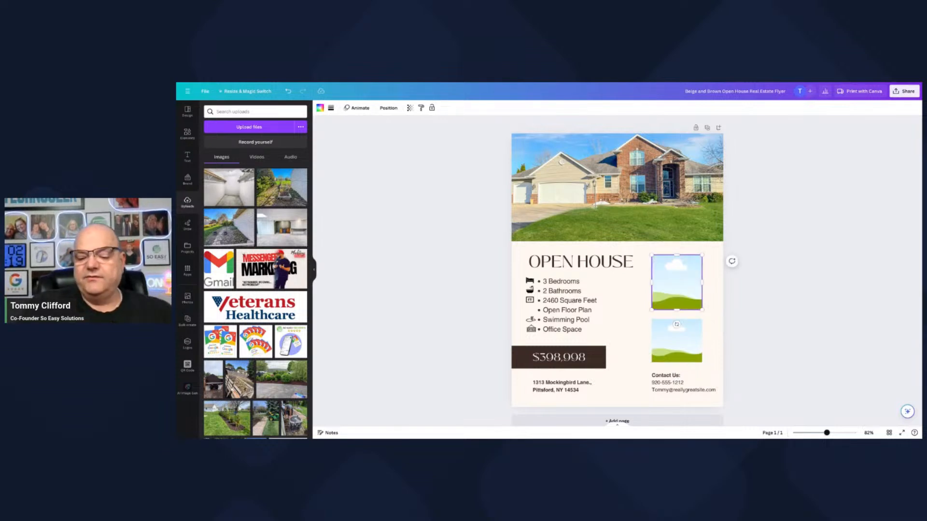
Step: Fill the upper small photo frame with the uploaded photo of the property's kitchen
scroll(255, 299, "down", 10)
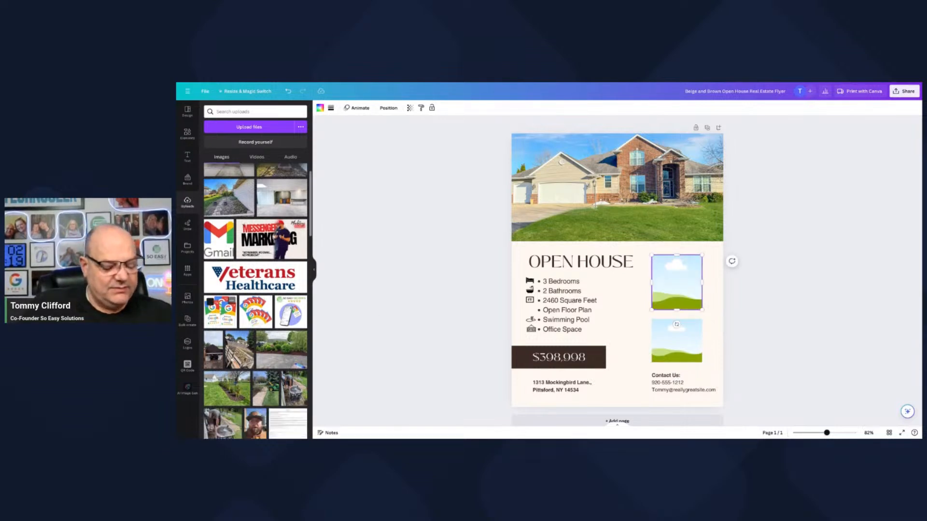
scroll(255, 299, "down", 10)
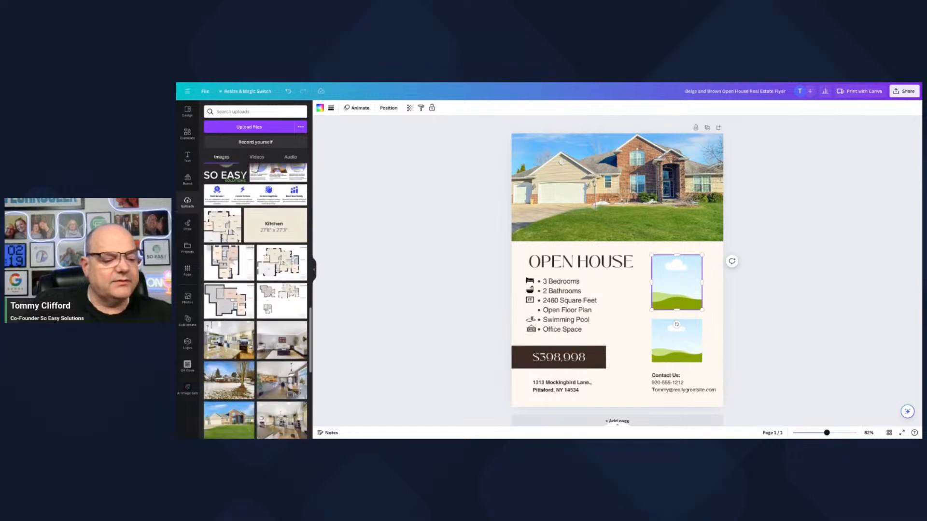
scroll(250, 346, "down", 3)
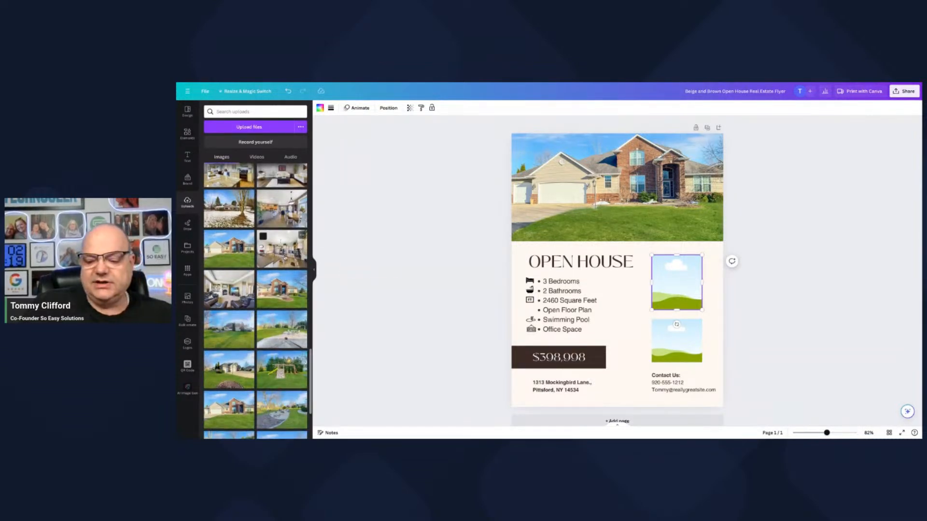
left_click(286, 258)
left_click_drag(286, 258, 676, 282)
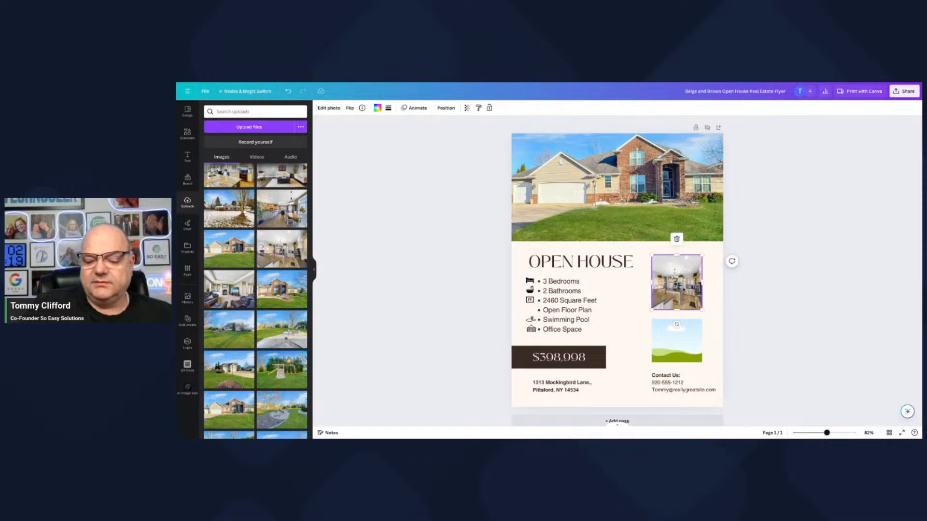
Step: Reposition the kitchen photo slightly sideways within the crop of the upper frame
double_click(683, 287)
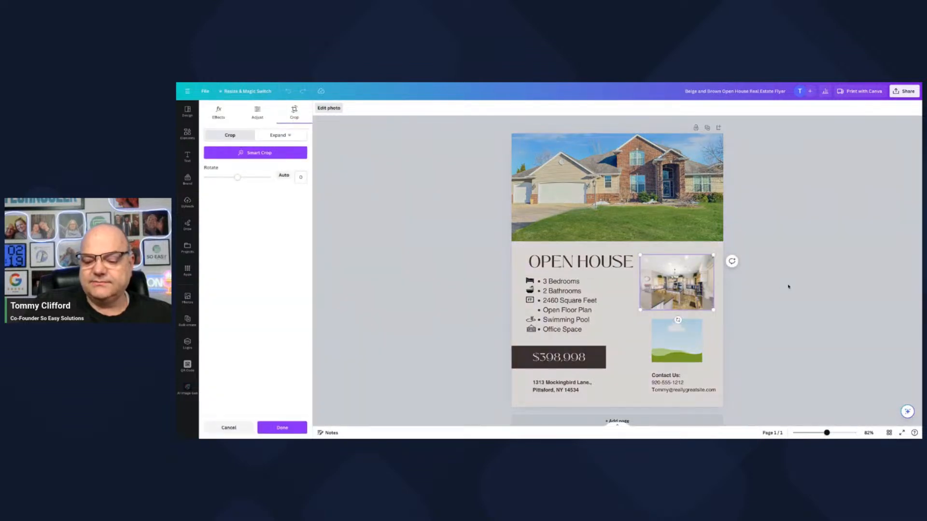
left_click(787, 287)
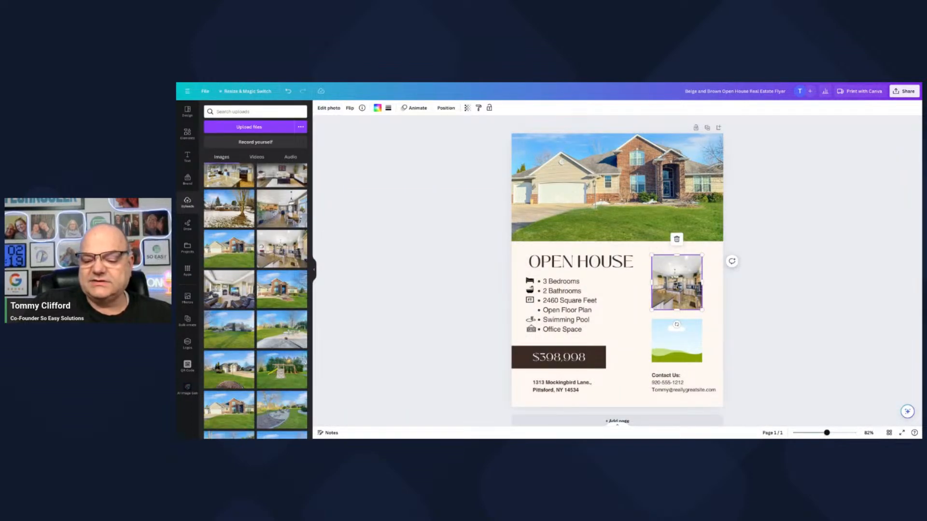
double_click(672, 281)
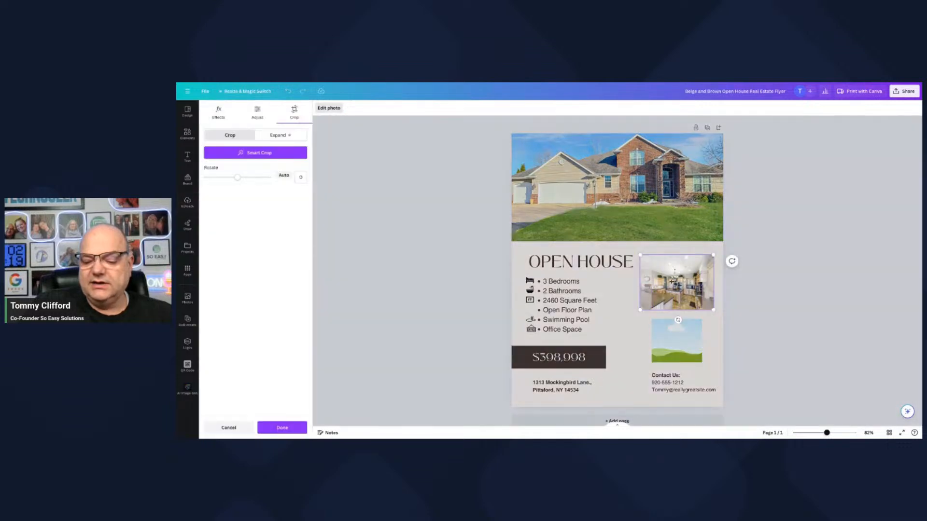
left_click_drag(670, 282, 677, 282)
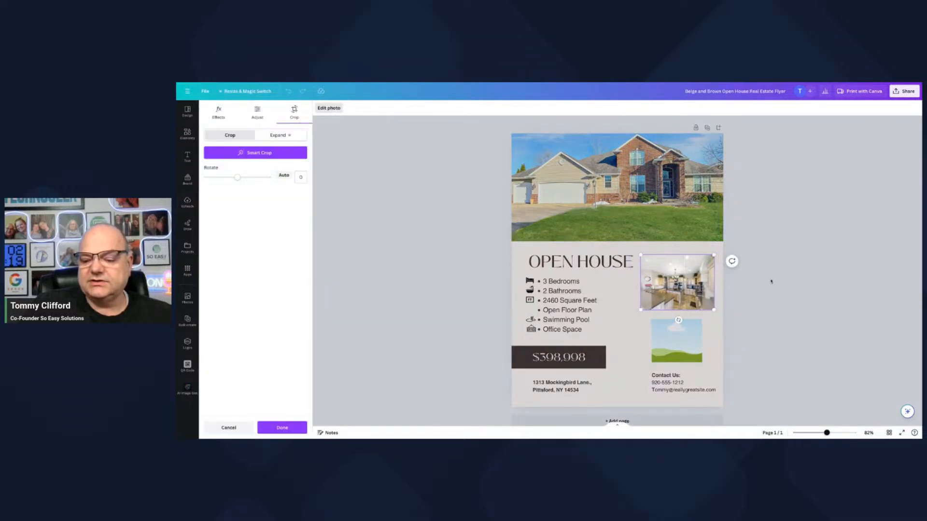
left_click(824, 280)
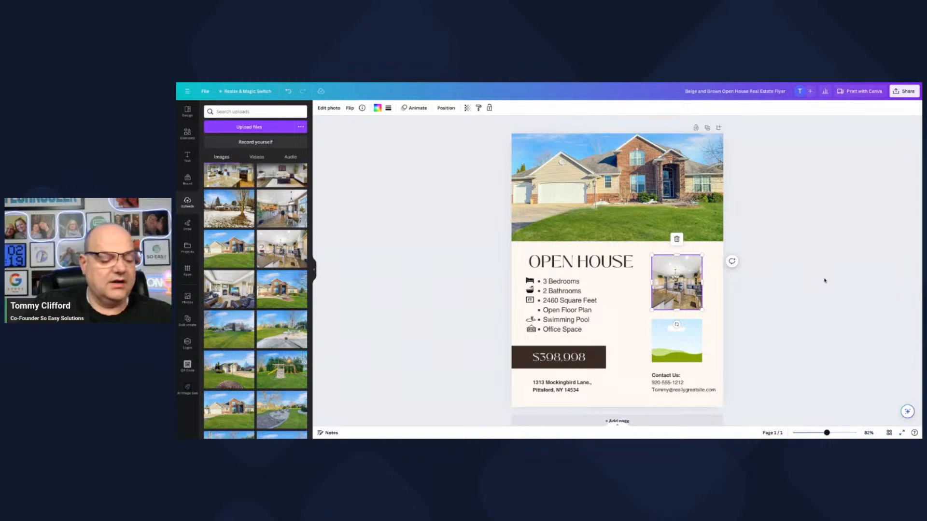
Step: Fill the empty lower small photo frame with the uploaded living room photo
scroll(365, 301, "down", 1)
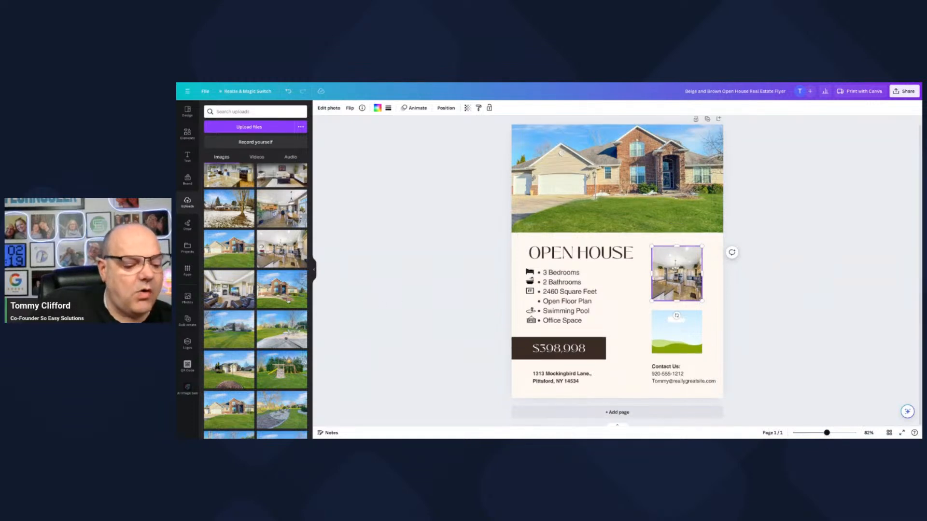
left_click(229, 290)
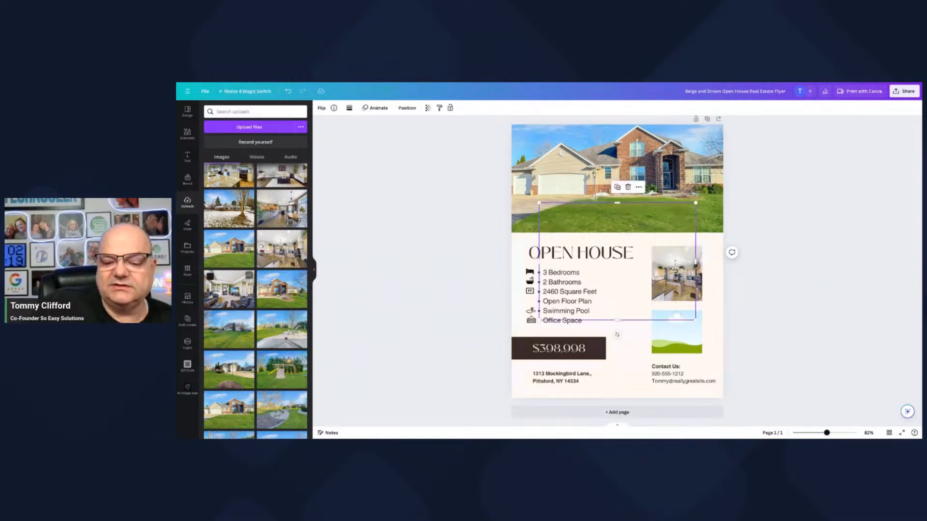
left_click_drag(645, 288, 676, 333)
Step: Enlarge the living room photo within its frame's crop and reposition it to show the fireplace and television
double_click(676, 333)
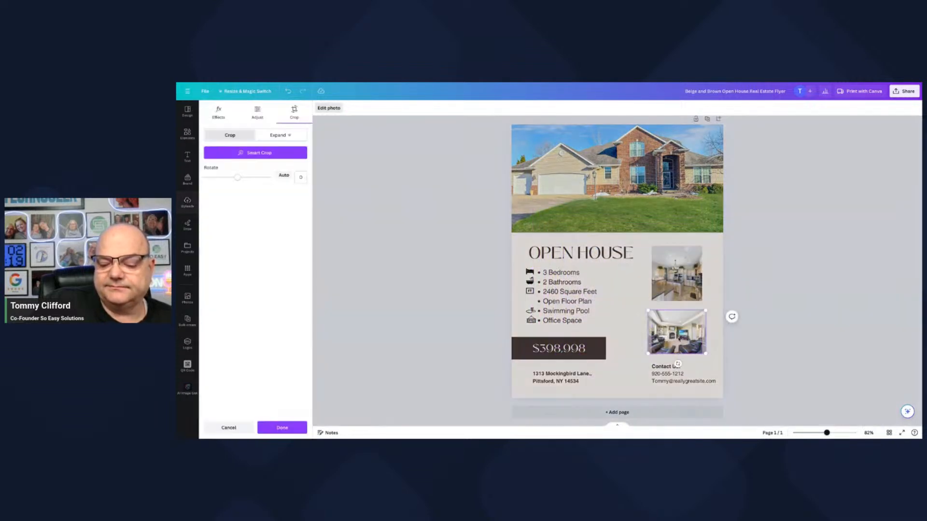
left_click_drag(706, 311, 737, 293)
mouse_move(683, 336)
left_mouse_down()
mouse_move(659, 345)
mouse_move(668, 344)
left_mouse_up()
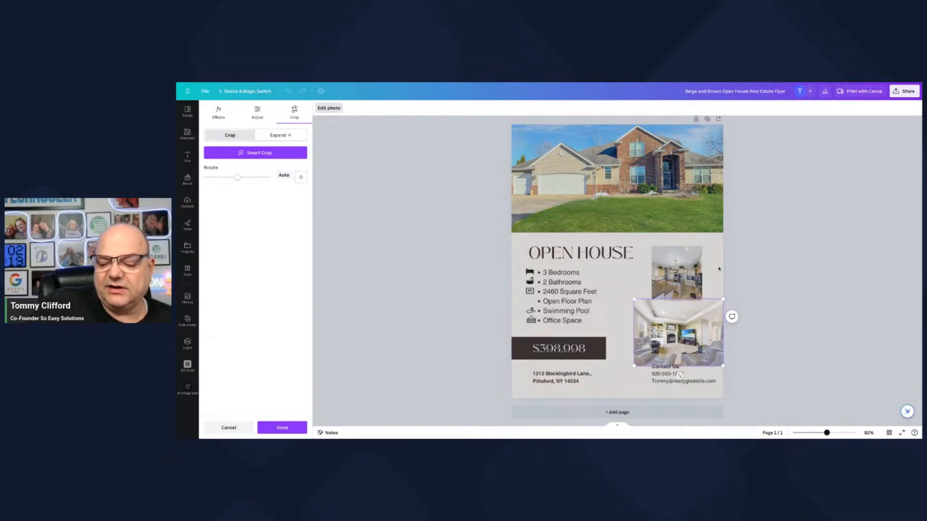
key("Return")
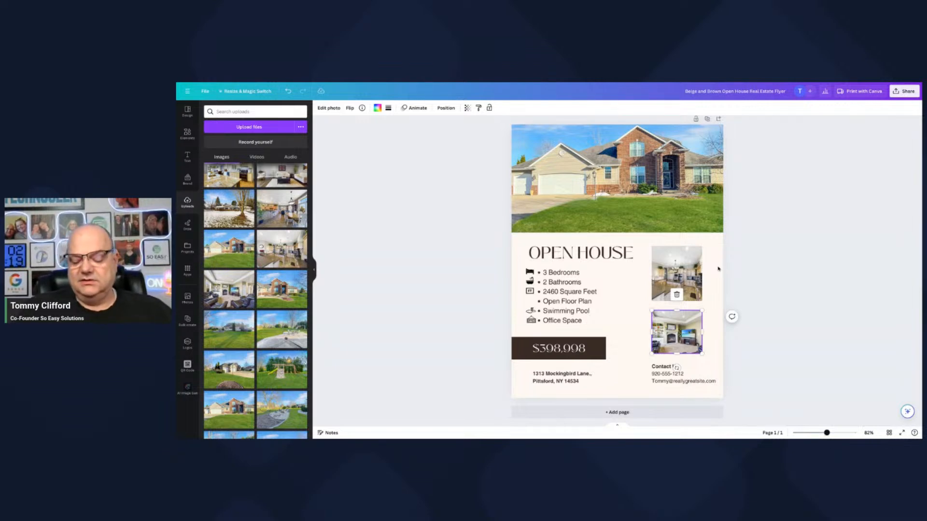
double_click(687, 332)
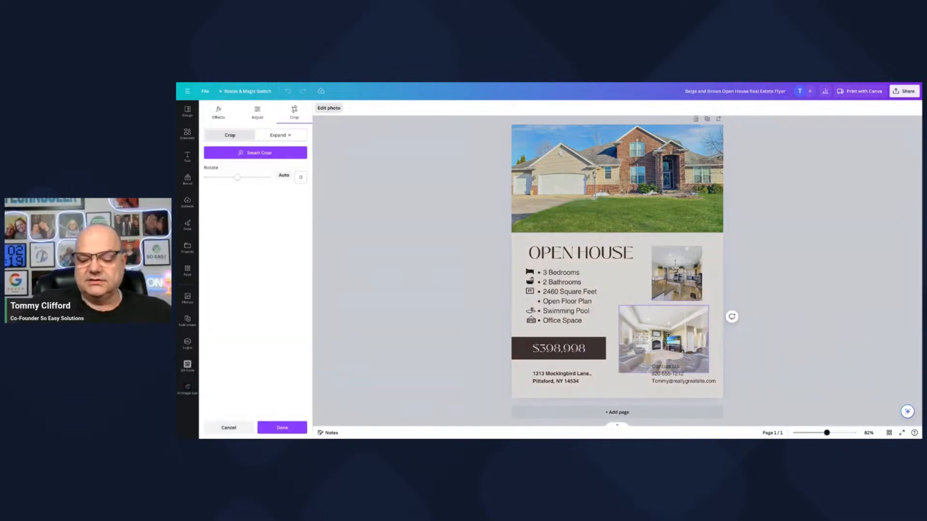
left_click_drag(694, 326, 682, 334)
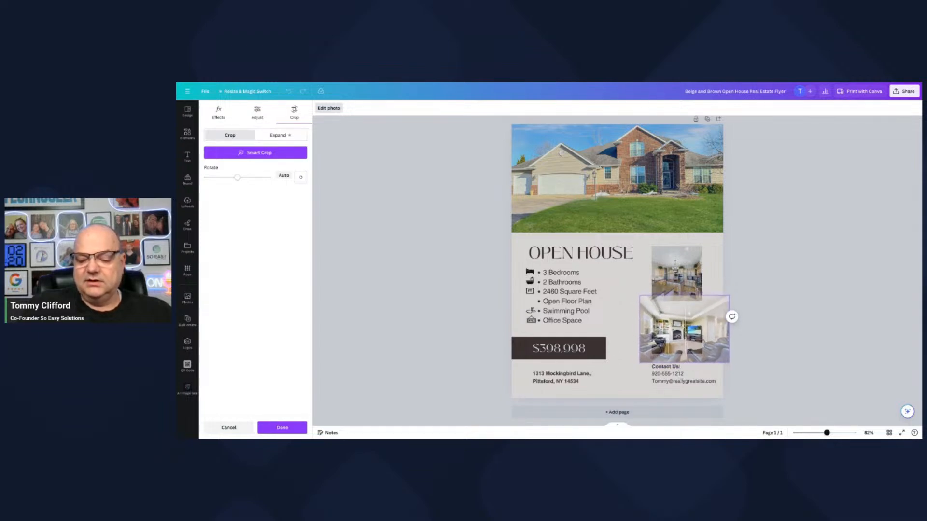
left_click(775, 282)
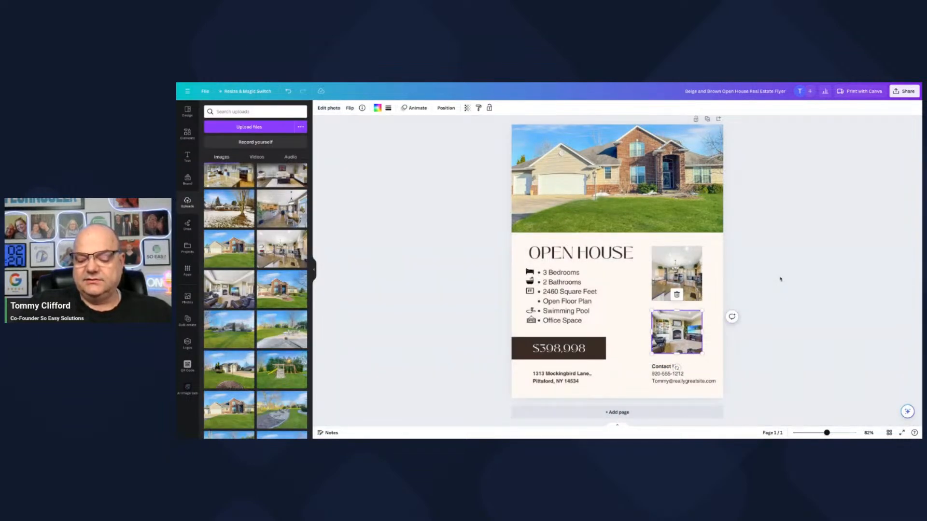
Step: Enlarge the living room photo's frame outward from its upper-left corner, keeping the opposite corner in place
scroll(780, 279, "up", 1)
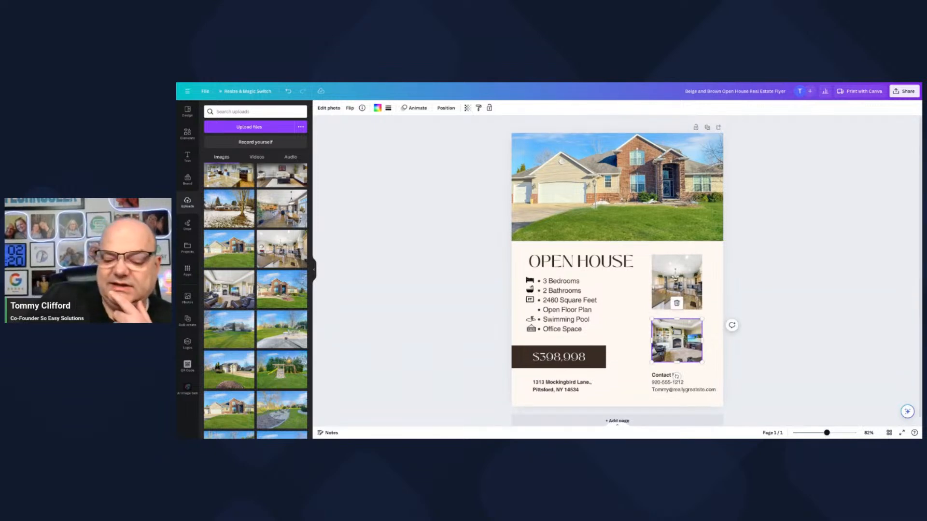
left_click_drag(652, 320, 622, 305)
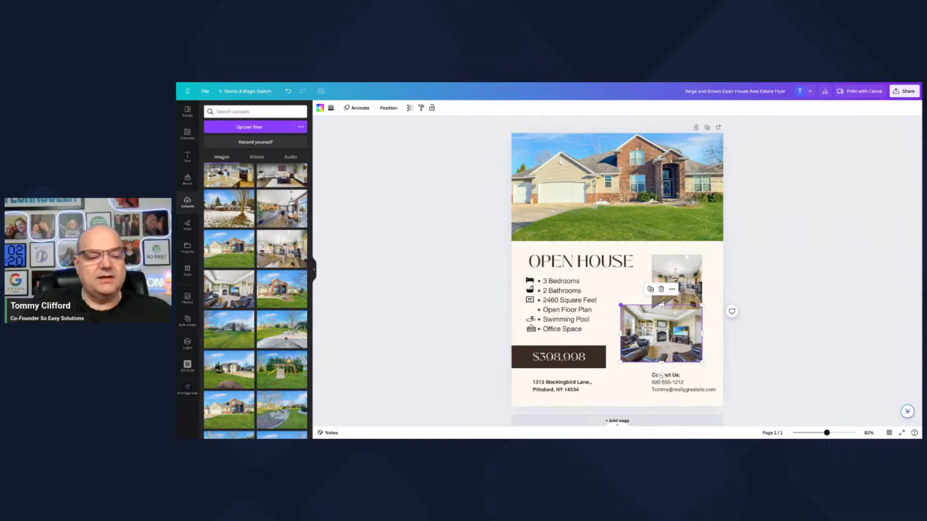
Step: Undo the living room photo's frame enlargement and its placement, back to the empty lower small frame
left_click(288, 91)
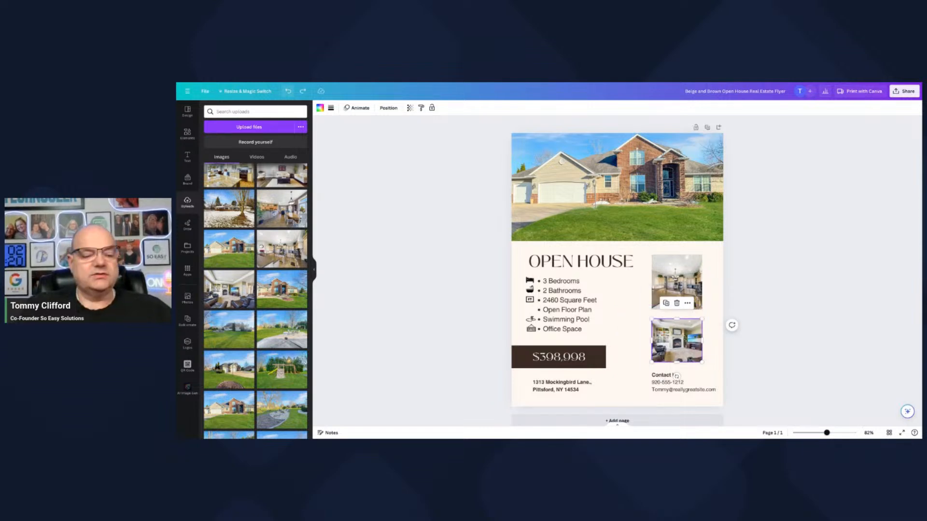
left_click(289, 92)
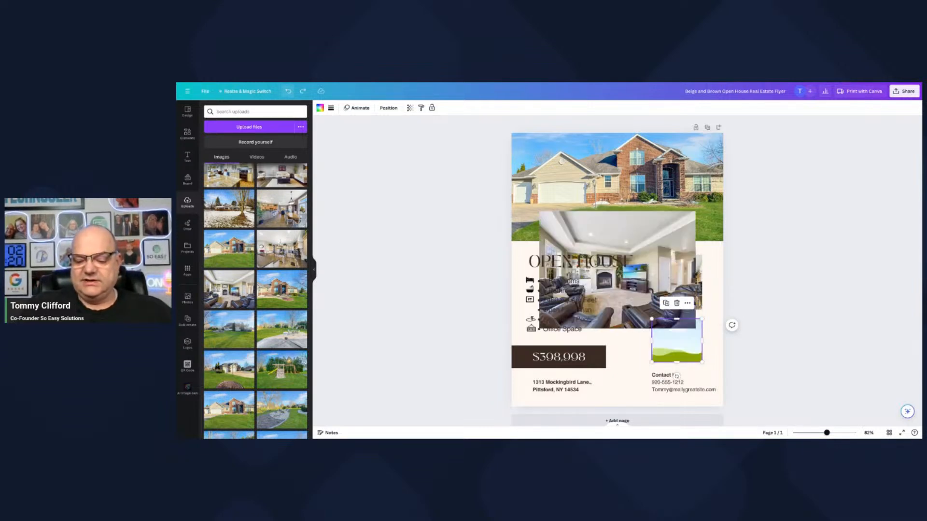
left_click(288, 91)
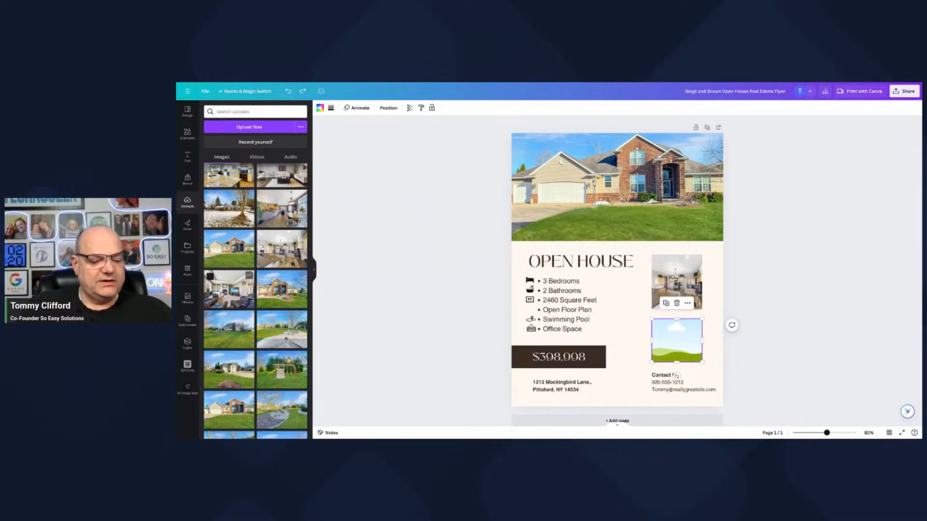
Step: Fill the empty lower small frame with the uploaded living room photo and enlarge the photo within the frame's crop
left_click(228, 290)
left_click_drag(633, 293, 757, 281)
double_click(703, 322)
left_click_drag(744, 319, 711, 331)
key("Return")
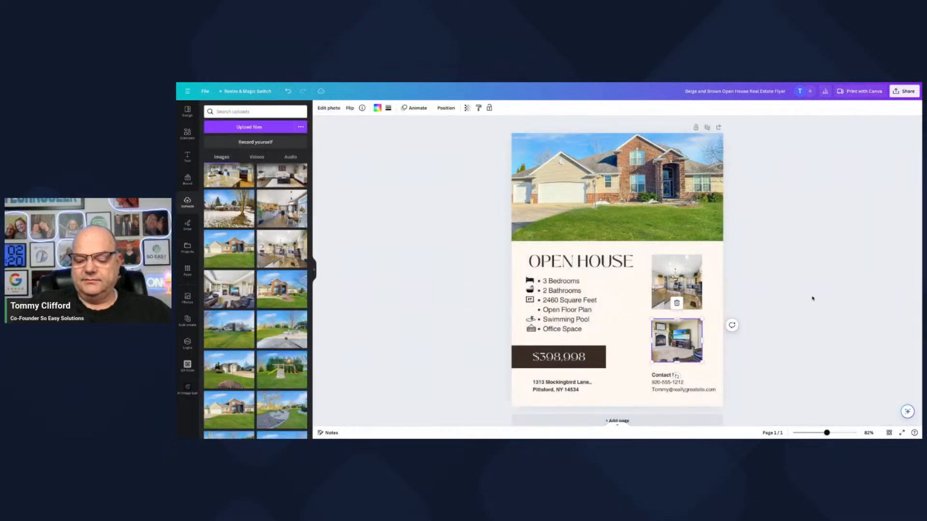
Step: Shift the living room photo sideways within its crop so both the fireplace and the television show
key("Return")
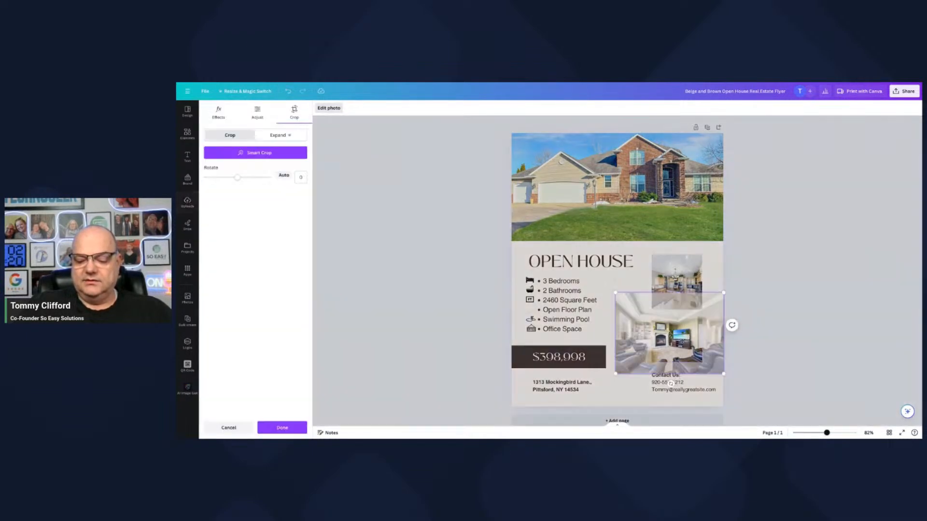
left_click_drag(670, 383, 681, 383)
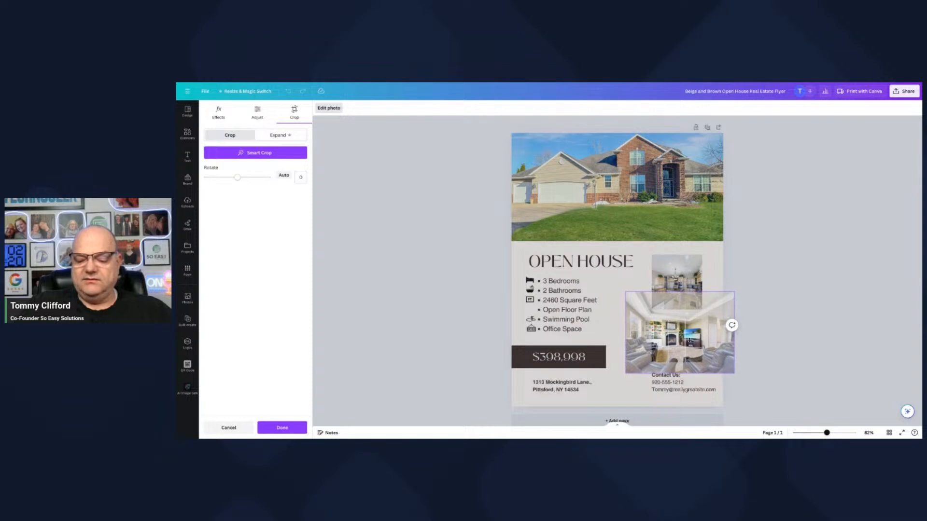
key("Return")
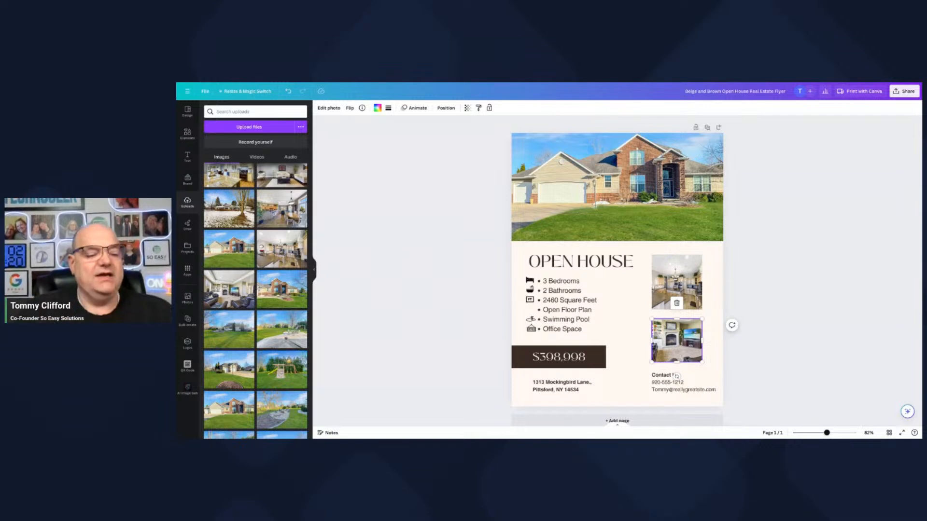
Step: Go to the Canva home page and reopen the Beige and Brown Open House flyer from the recent designs
left_click(187, 91)
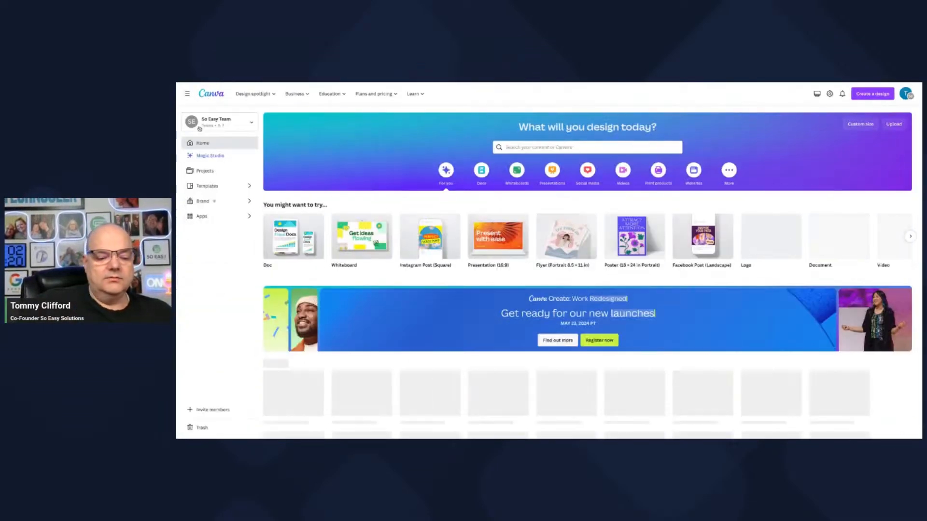
scroll(309, 304, "down", 3)
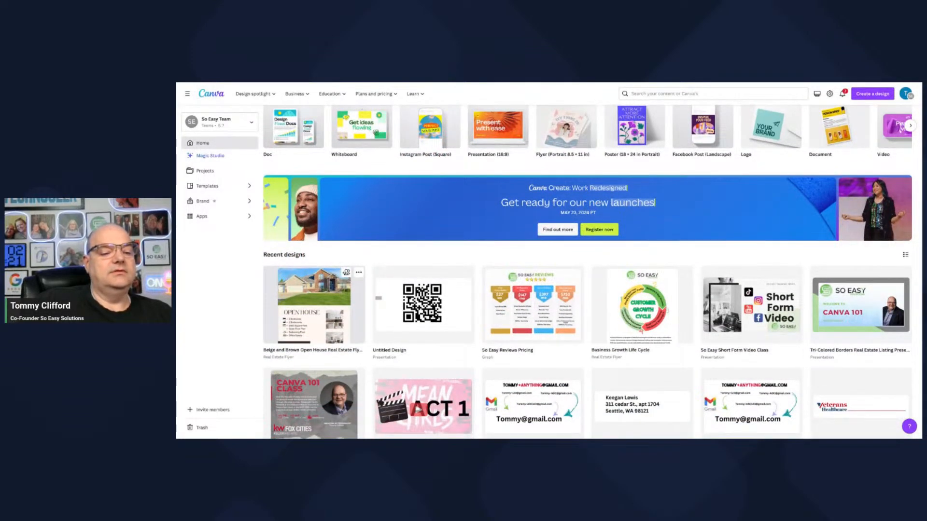
left_click(313, 306)
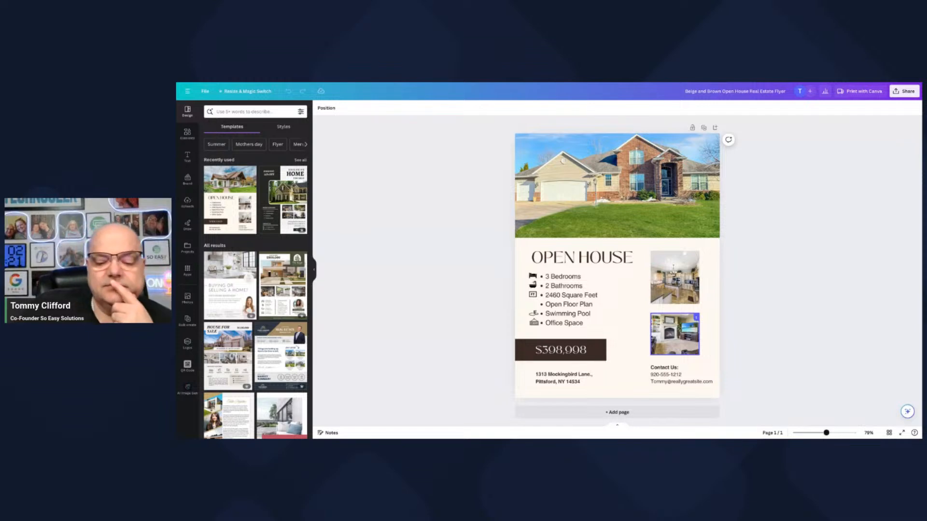
Step: Recolor the "3 Bedrooms" line with the lighter olive green from the house photo's colors and apply the change to all matching colors
left_click(567, 279)
left_click(567, 279)
triple_click(568, 279)
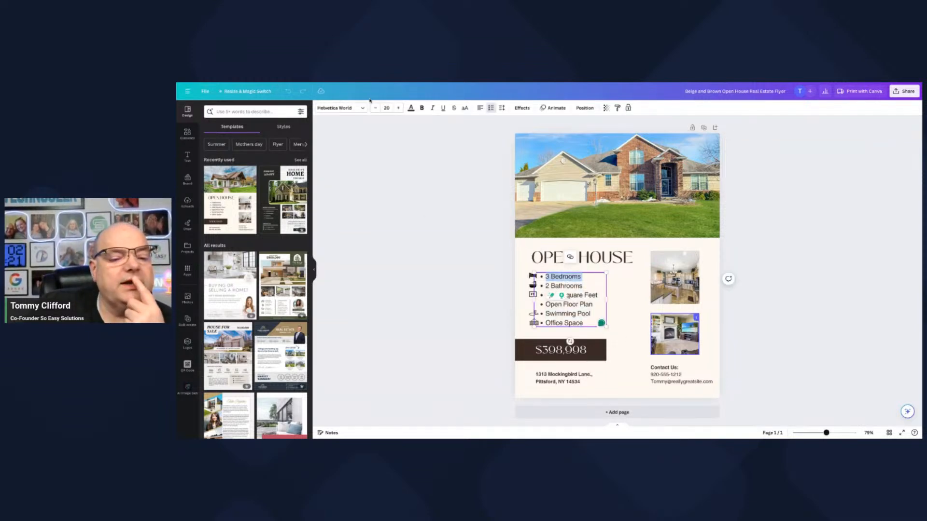
left_click(410, 108)
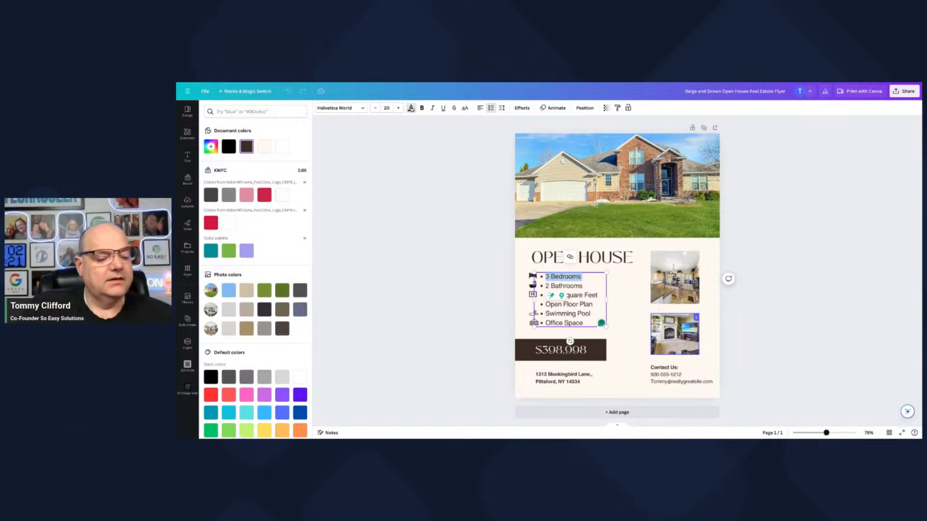
scroll(274, 243, "down", 1)
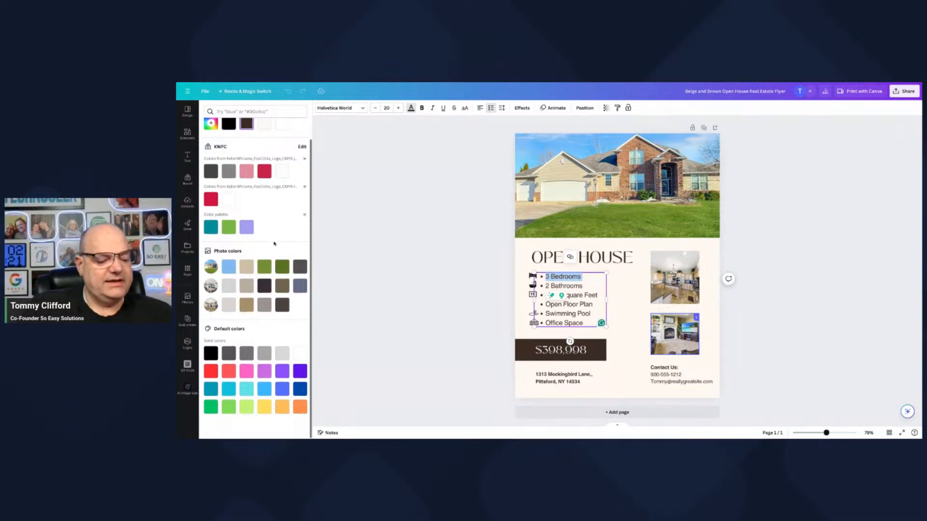
left_click(233, 268)
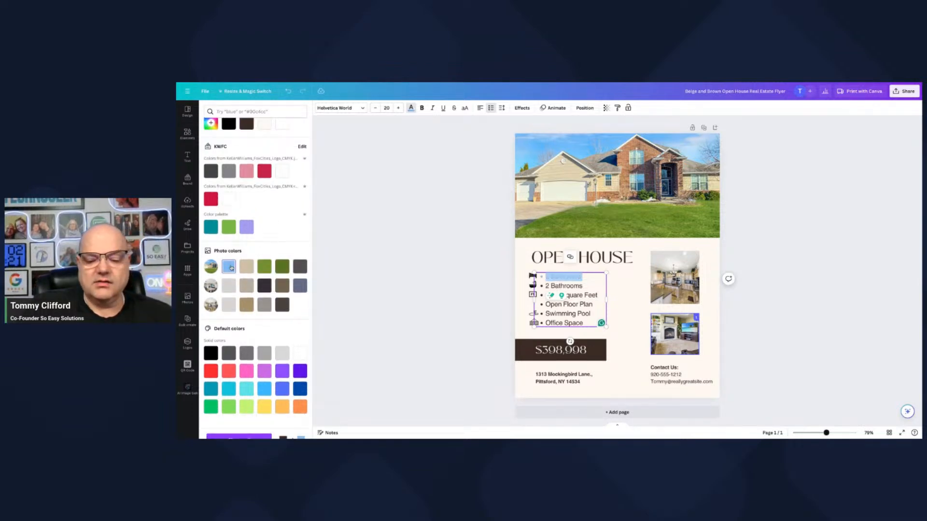
left_click(267, 267)
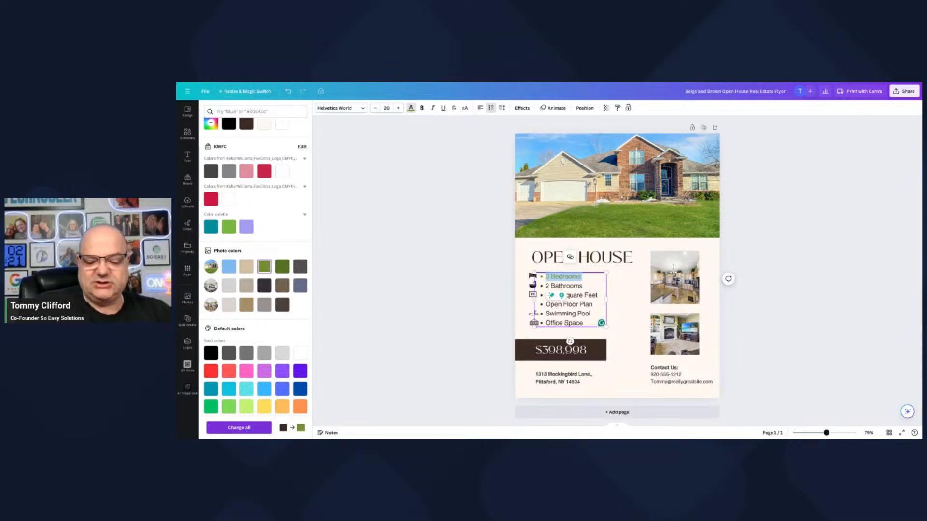
left_click(238, 427)
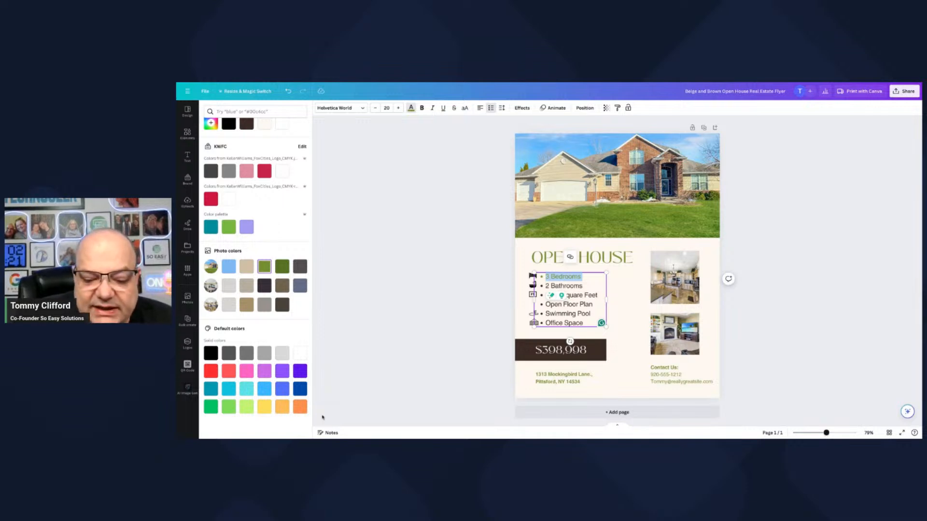
Step: Recolor the feature list lines from "2 Bathrooms" through "Office Space" with the same olive green photo color
triple_click(568, 286)
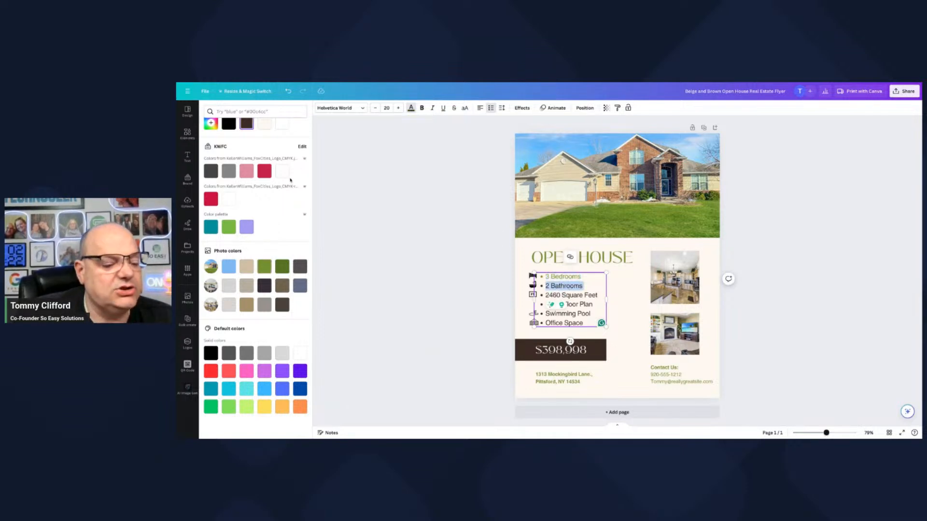
left_click(267, 271)
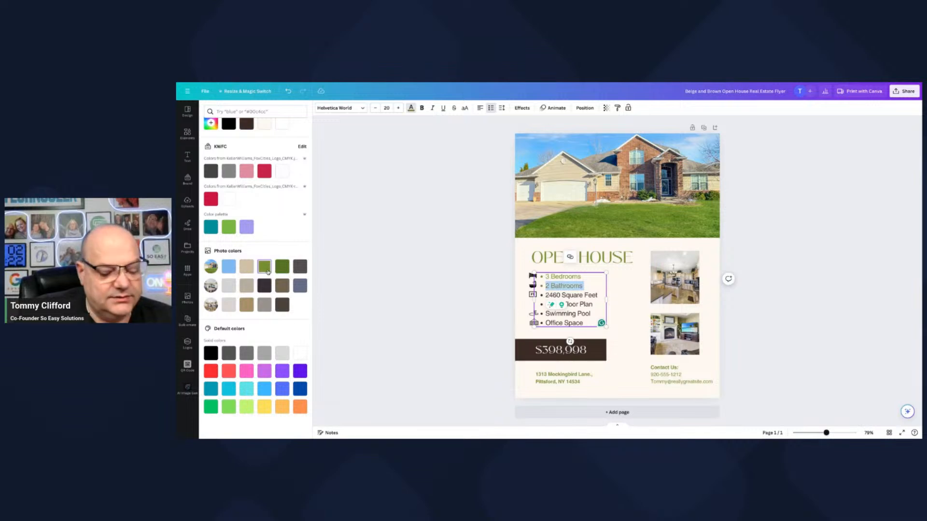
triple_click(566, 295)
left_click_drag(546, 295, 580, 318)
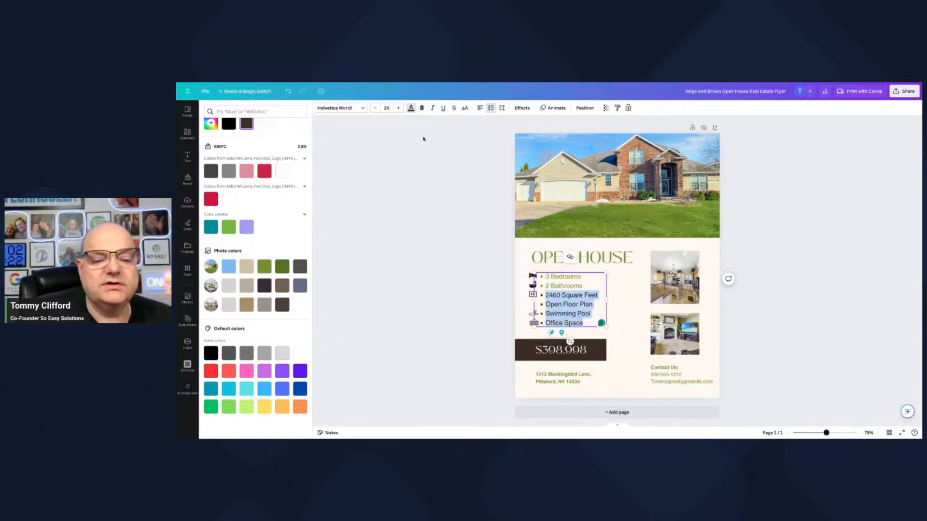
left_click(265, 270)
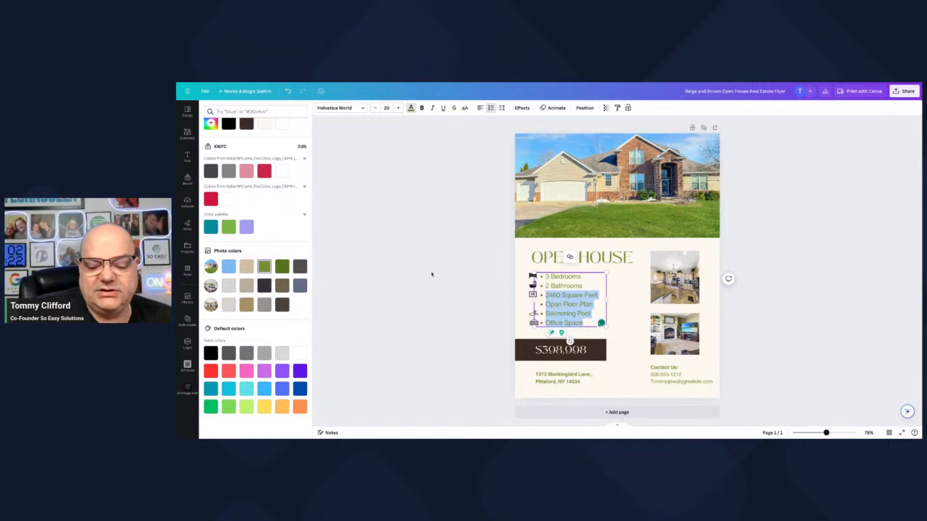
left_click(435, 274)
left_click(434, 274)
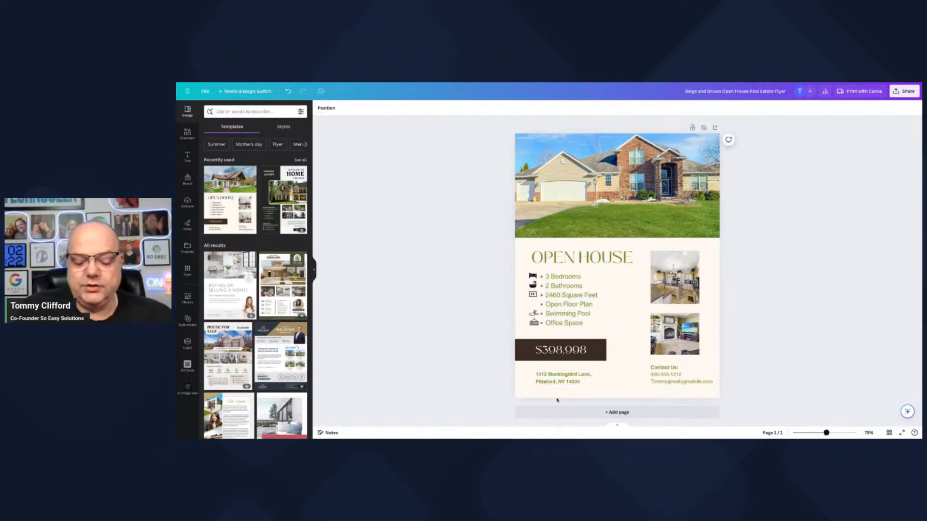
Step: Fill the price banner with the crimson red from the KWFC brand colors and make the $398,998 price text bold
left_click(529, 357)
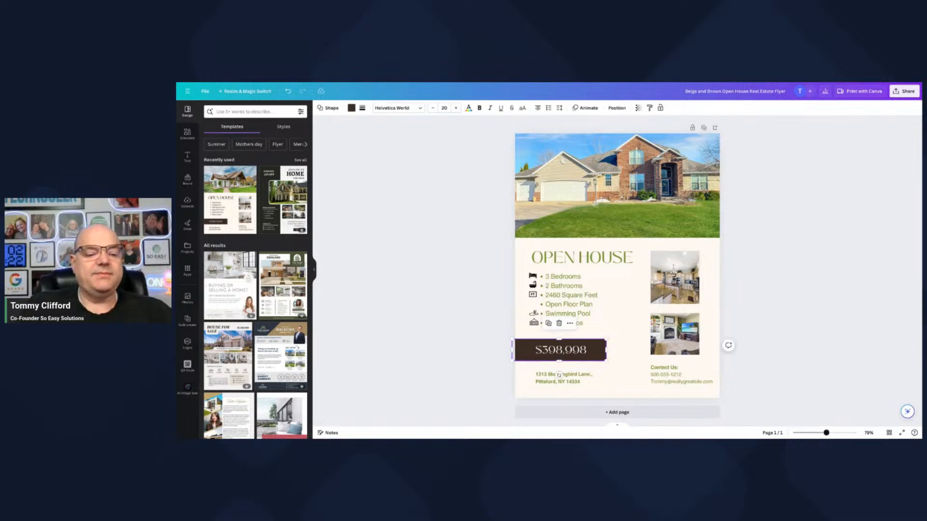
left_click(351, 107)
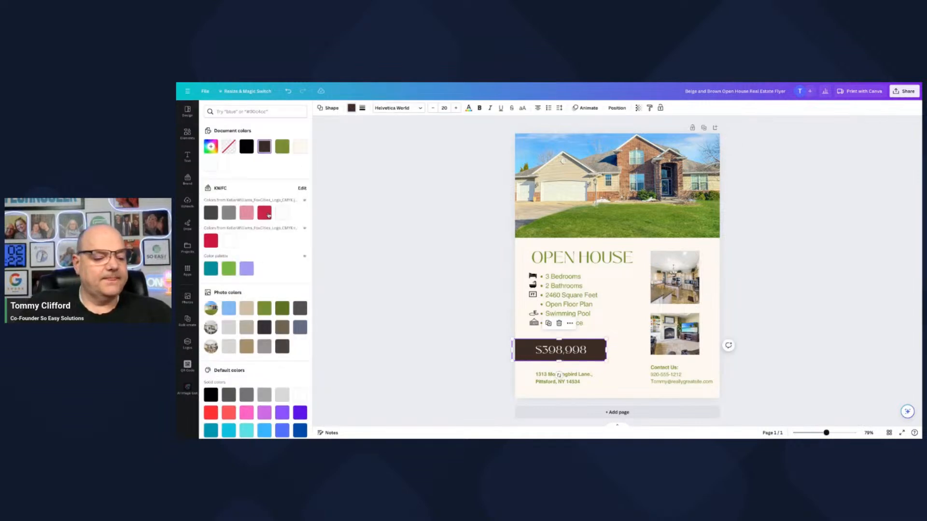
left_click(270, 217)
key("Escape")
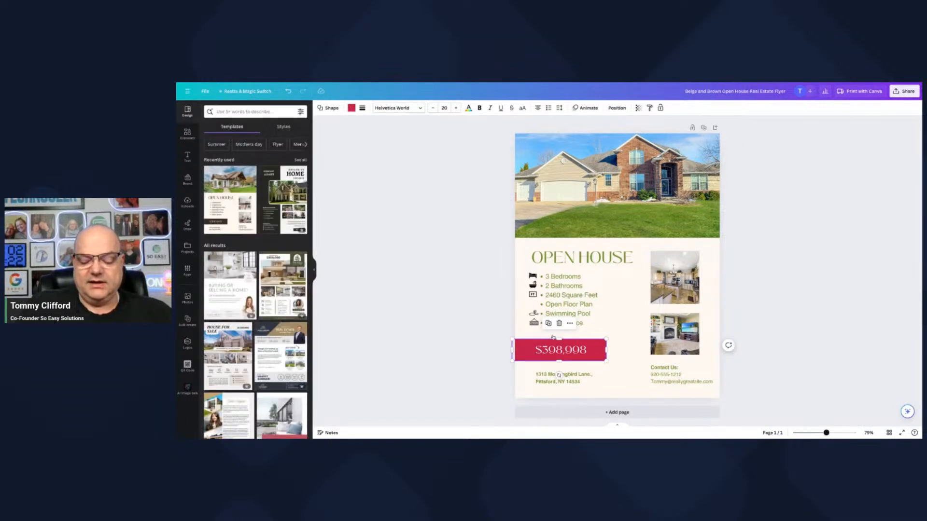
double_click(560, 350)
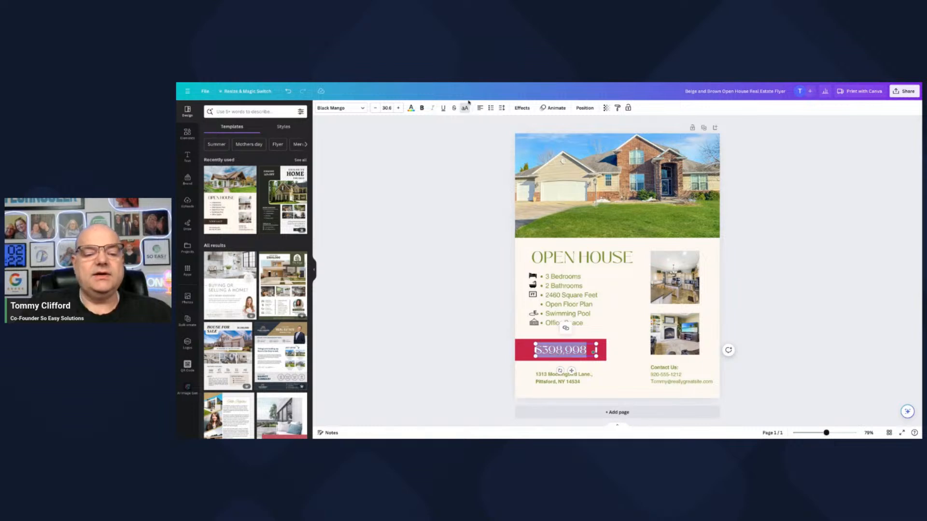
left_click(423, 109)
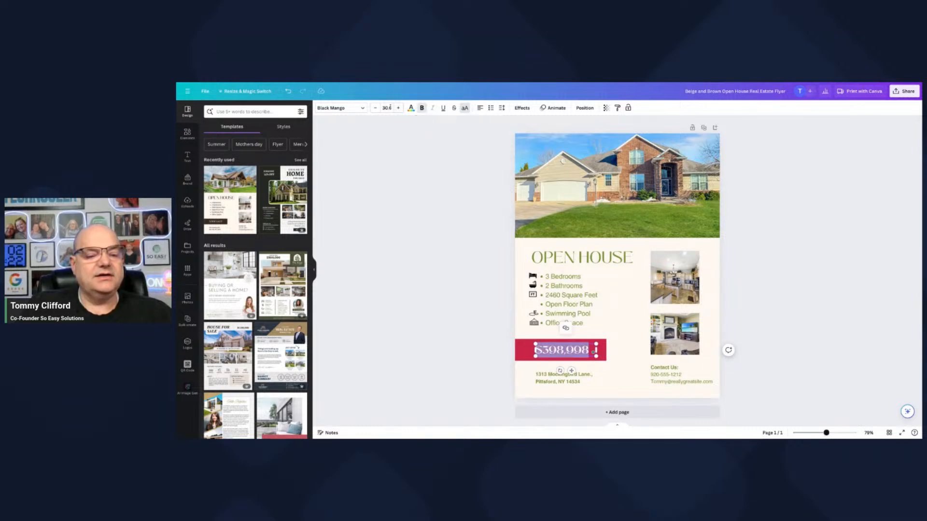
Step: Change the font of the $398,998 price text to Accordion Black
left_click(355, 108)
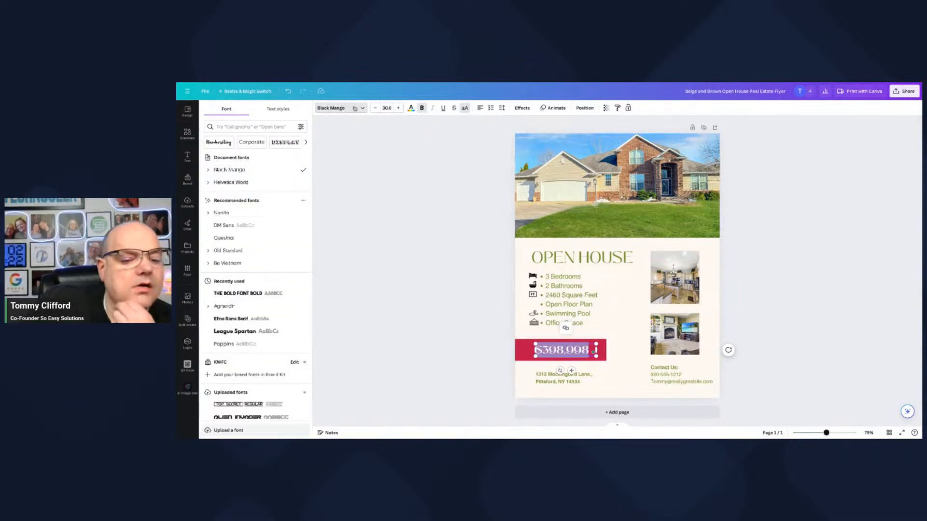
left_click(354, 108)
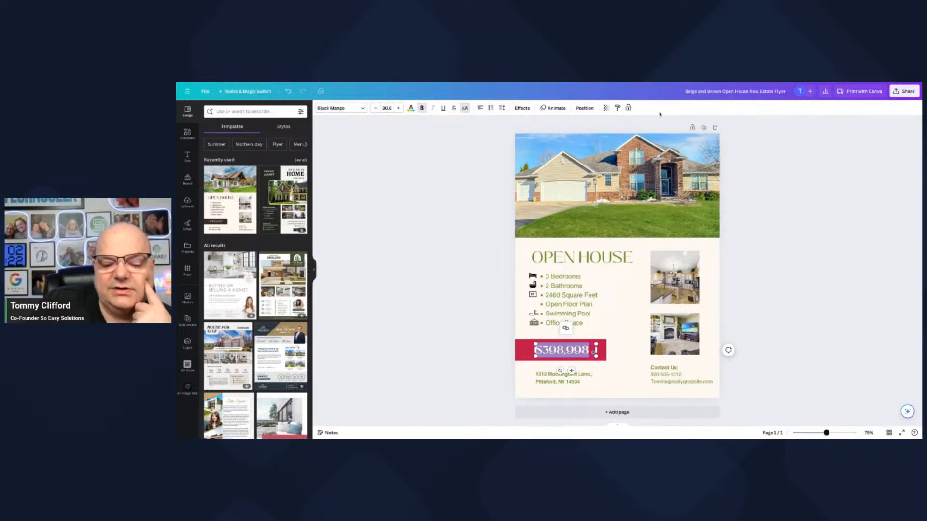
left_click(361, 110)
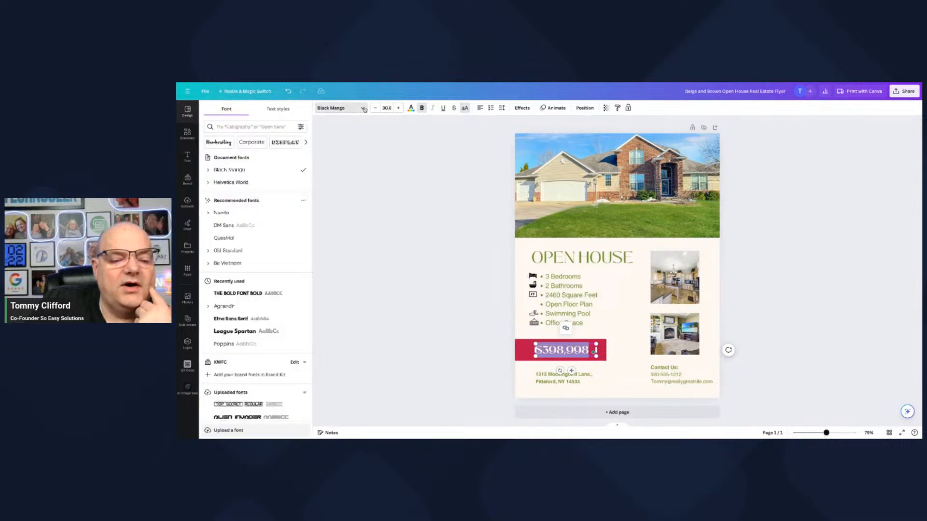
scroll(268, 293, "down", 2)
scroll(268, 293, "down", 15)
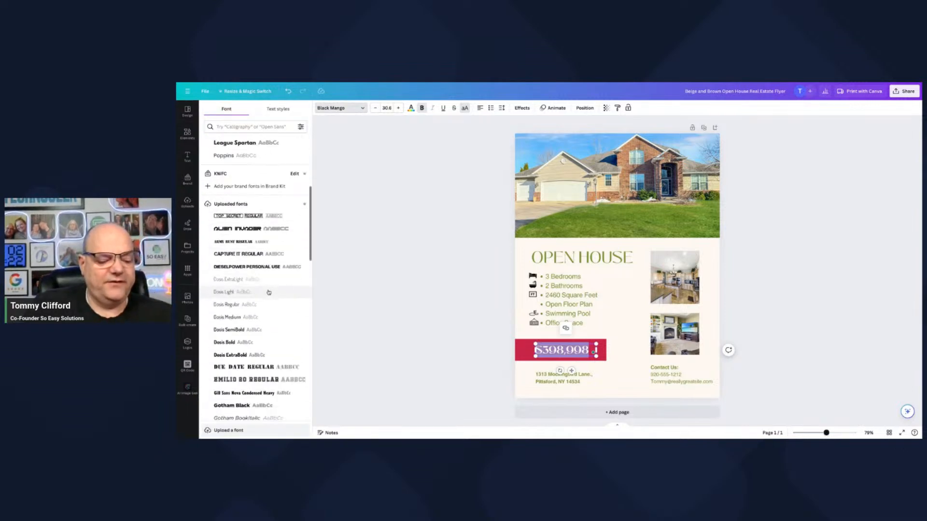
scroll(221, 208, "down", 15)
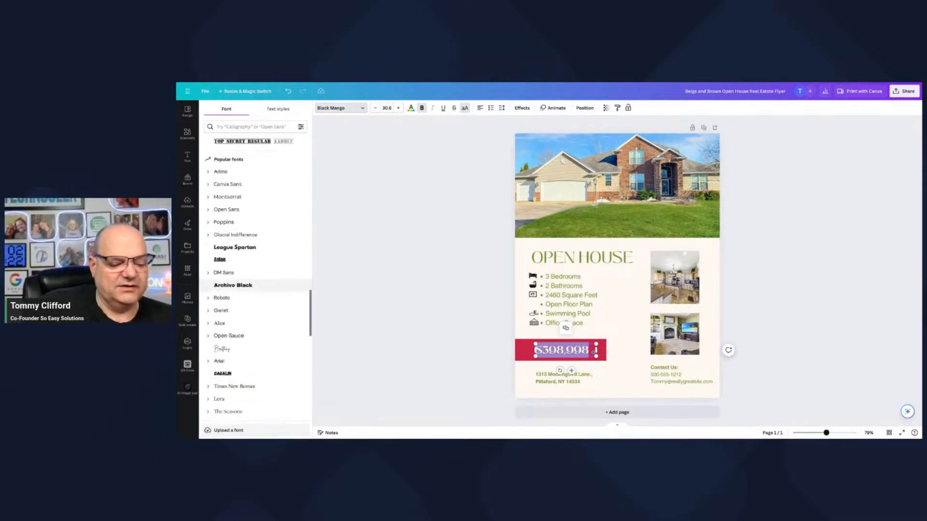
scroll(221, 207, "down", 10)
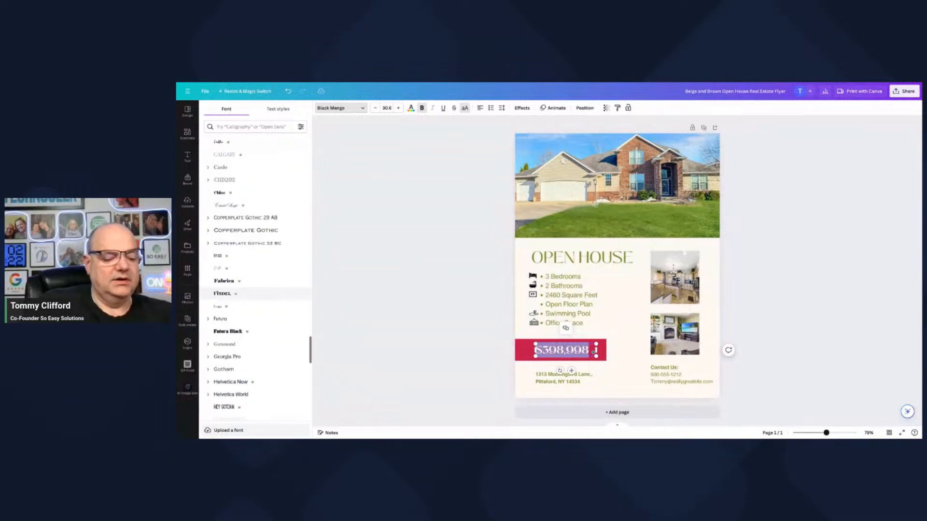
scroll(264, 204, "down", 5)
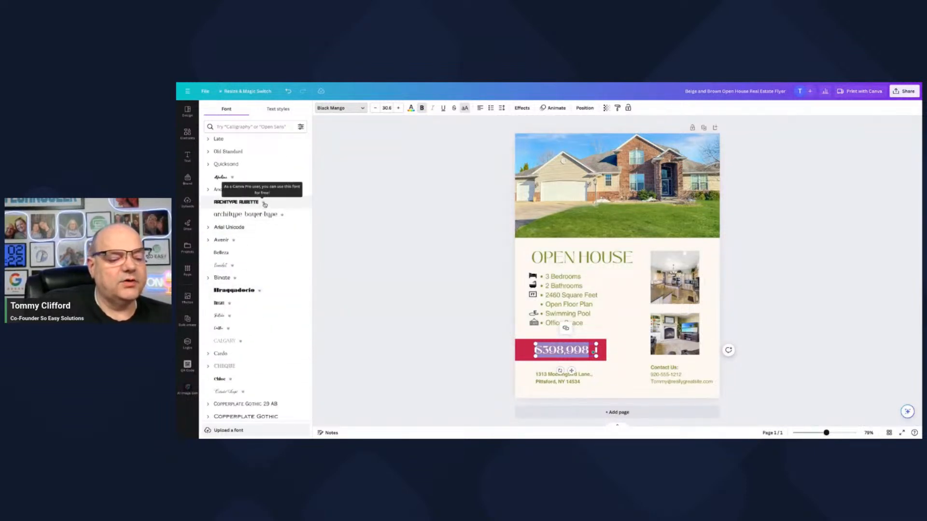
scroll(265, 205, "down", 5)
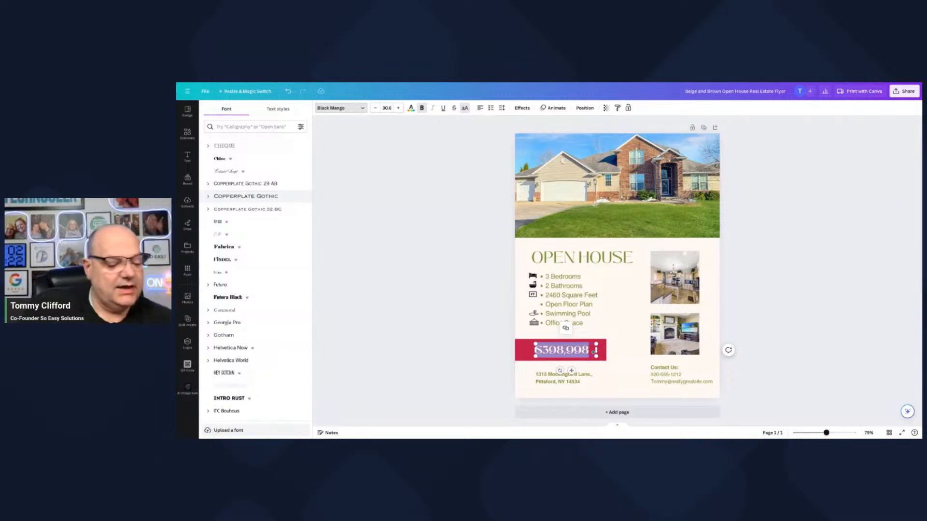
scroll(256, 197, "down", 1)
scroll(256, 201, "down", 10)
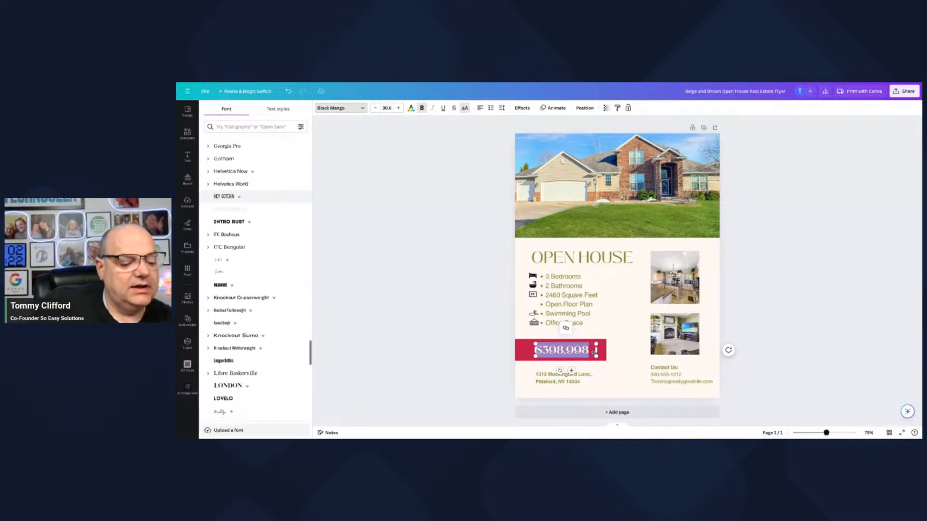
scroll(256, 203, "down", 10)
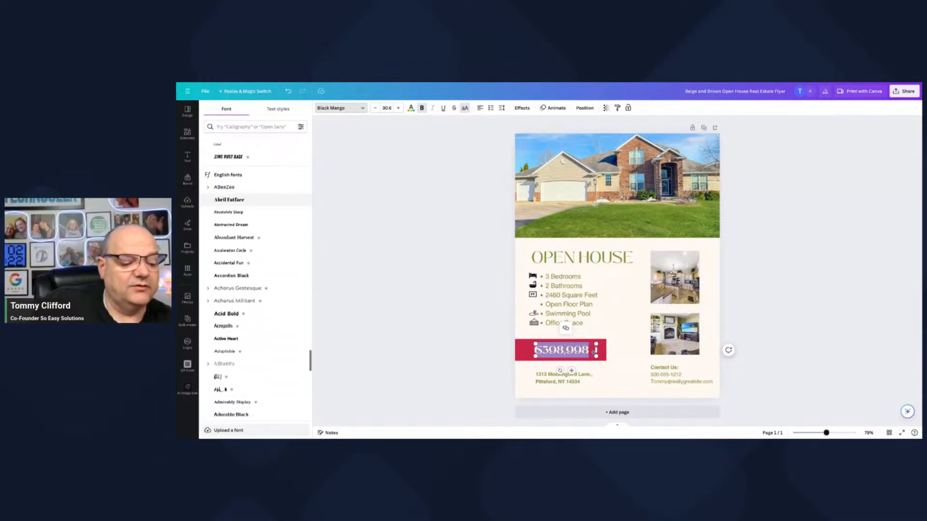
scroll(241, 208, "down", 3)
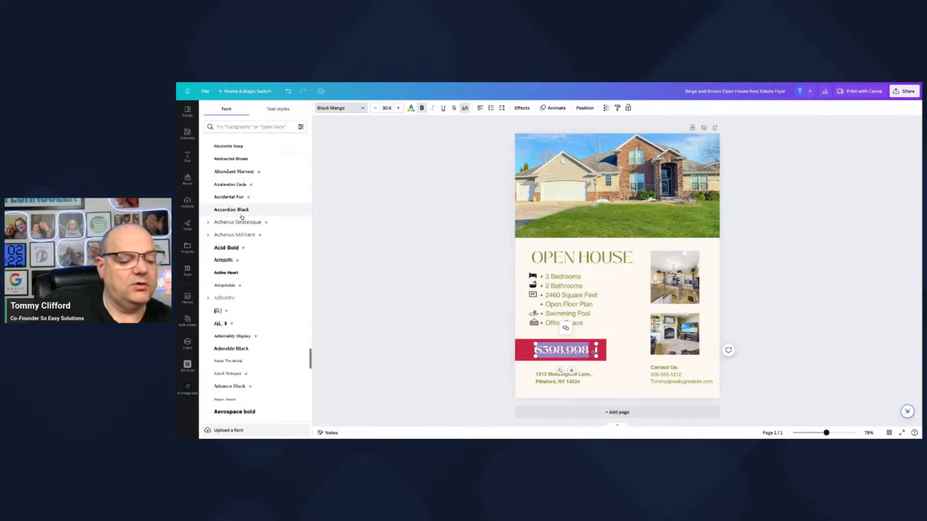
left_click(241, 211)
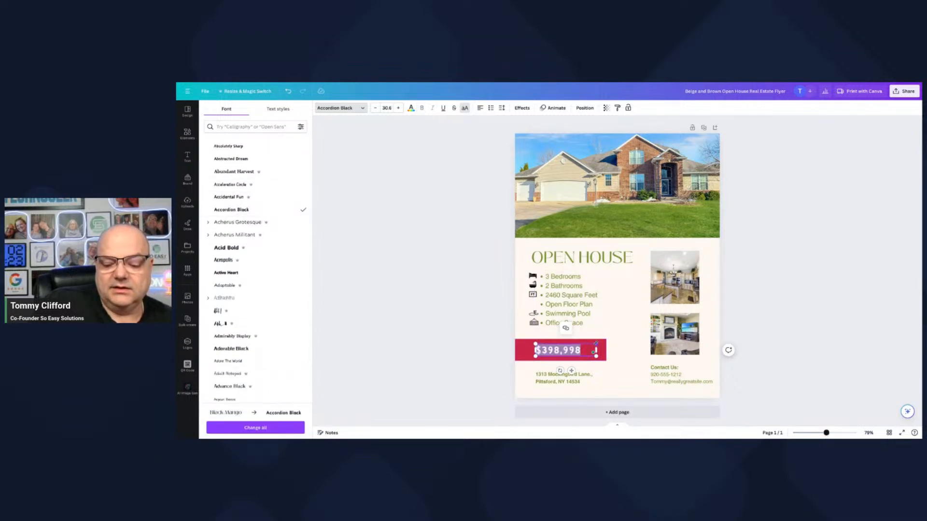
Step: Enlarge the $398,998 price text and center it within the red banner
mouse_move(596, 344)
left_mouse_down()
mouse_move(631, 338)
mouse_move(589, 351)
left_mouse_up()
left_click(616, 365)
left_click(791, 319)
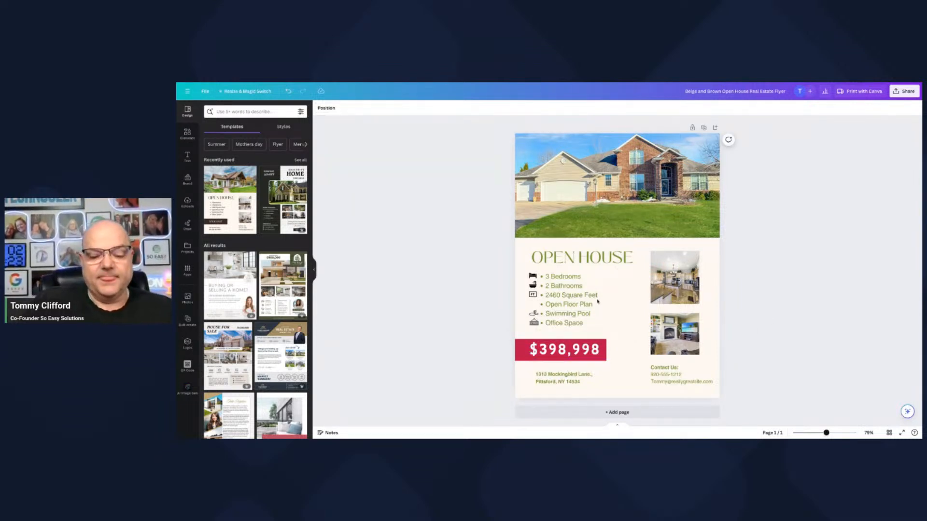
Step: Recolor the bed icon with the pink from the KWFC brand colors and apply the change to all matching black icons
left_click(531, 276)
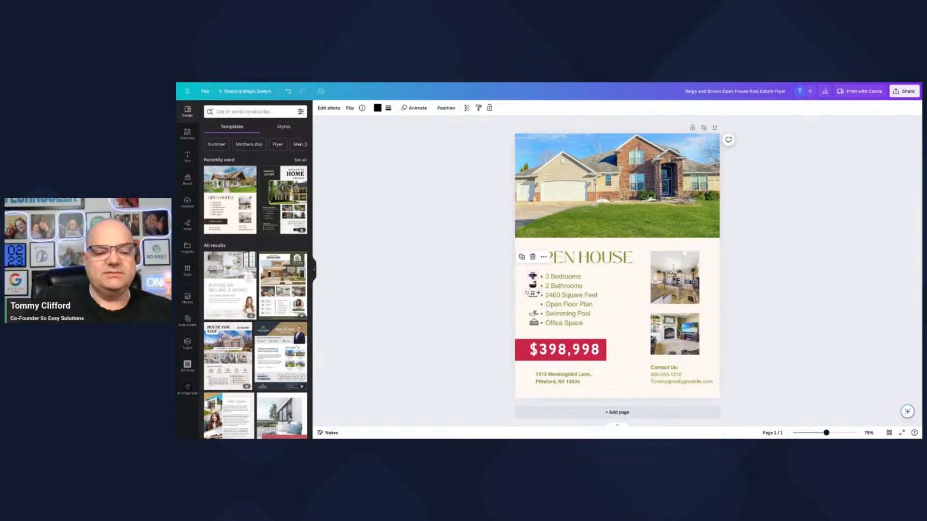
left_click(377, 108)
left_click(248, 195)
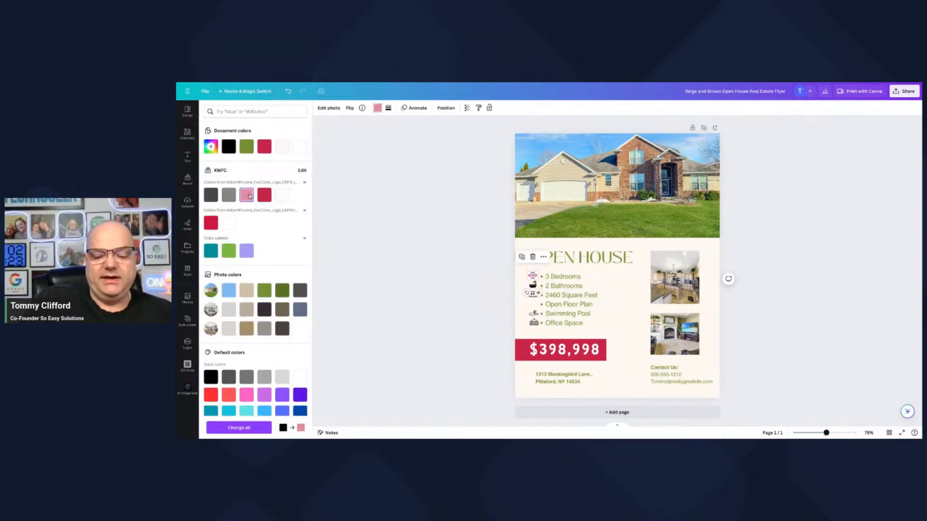
left_click(233, 428)
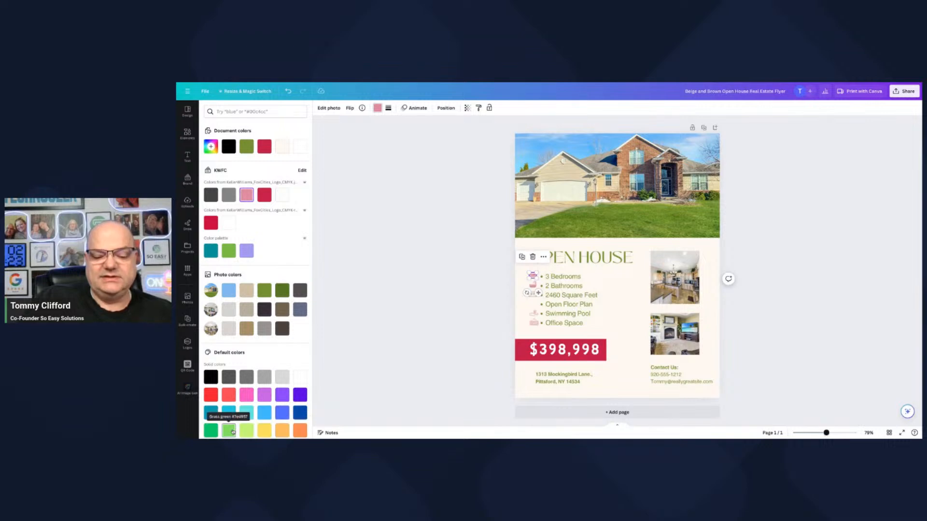
left_click(623, 299)
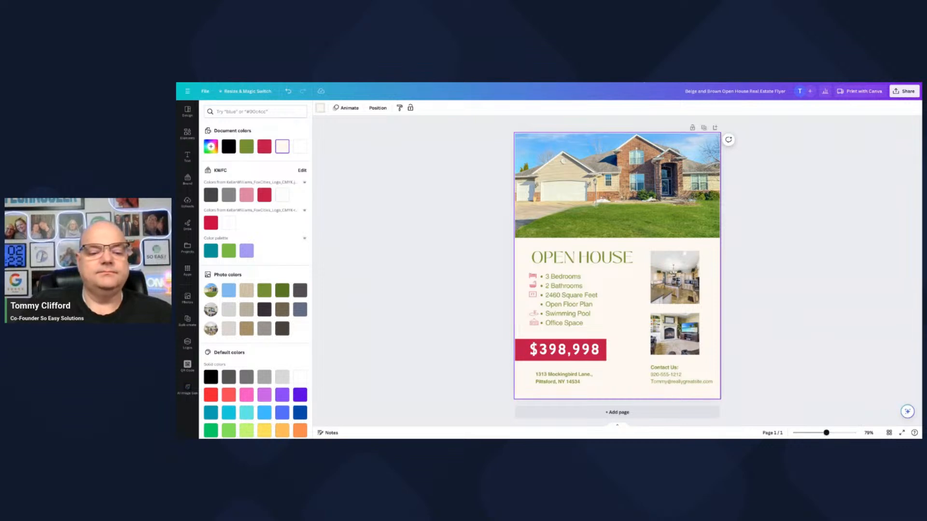
left_click(766, 225)
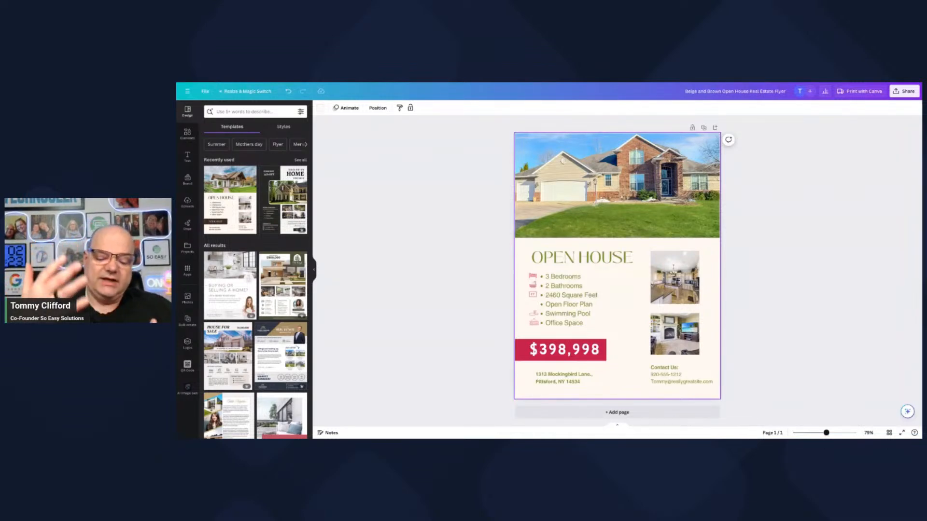
Step: Add a square shape and stretch it to about 3.99 by 2.55 in over the feature list and the top of the price banner
left_click(181, 134)
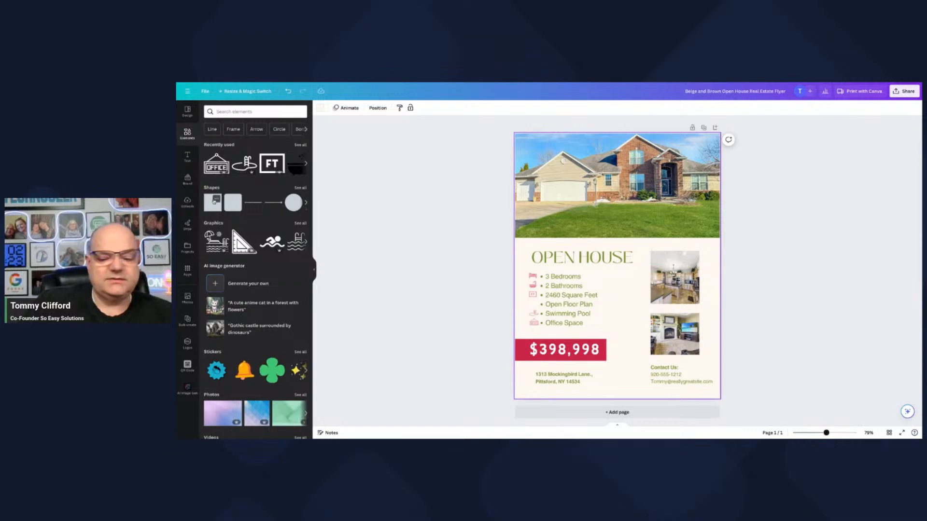
left_click(215, 199)
left_click(213, 199)
left_click(212, 200)
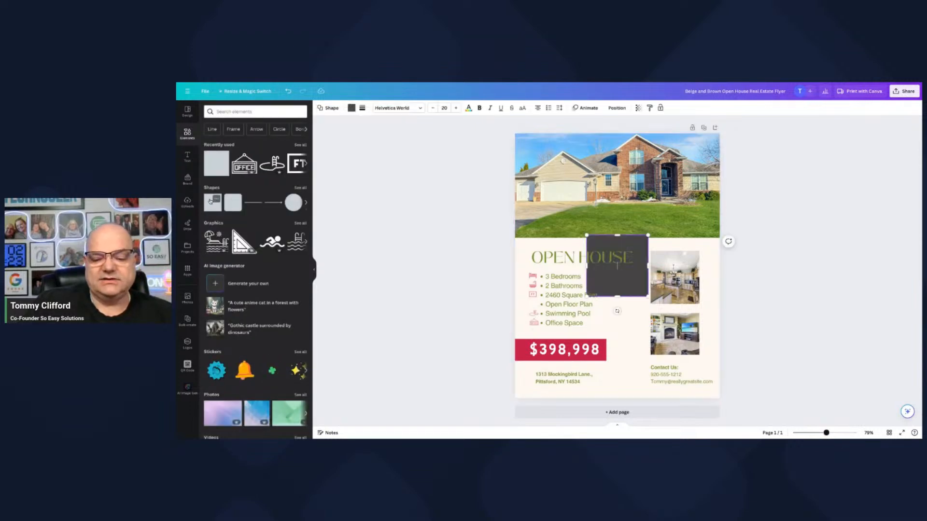
left_click_drag(636, 284, 530, 298)
left_click_drag(612, 282, 614, 298)
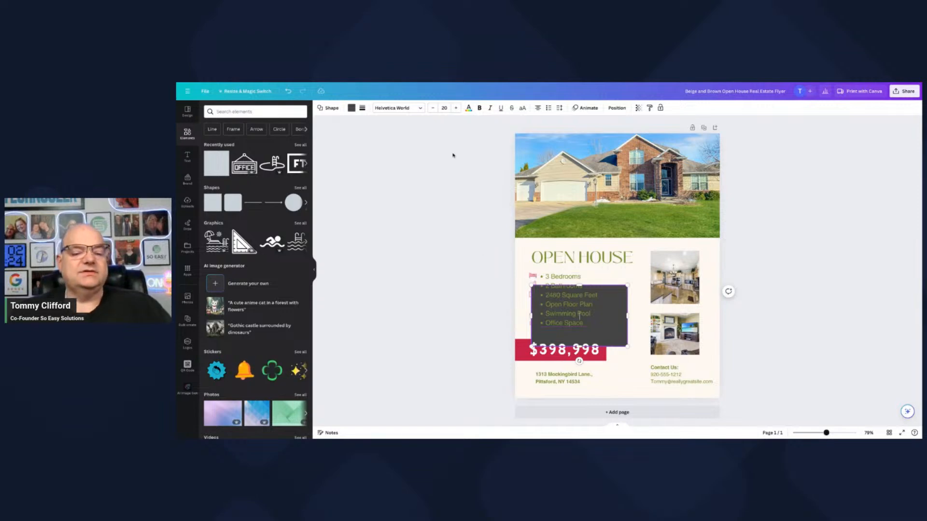
Step: Reorder the layers so the office, pool, FT and bathtub icons sit above the dark rectangle
left_click(618, 108)
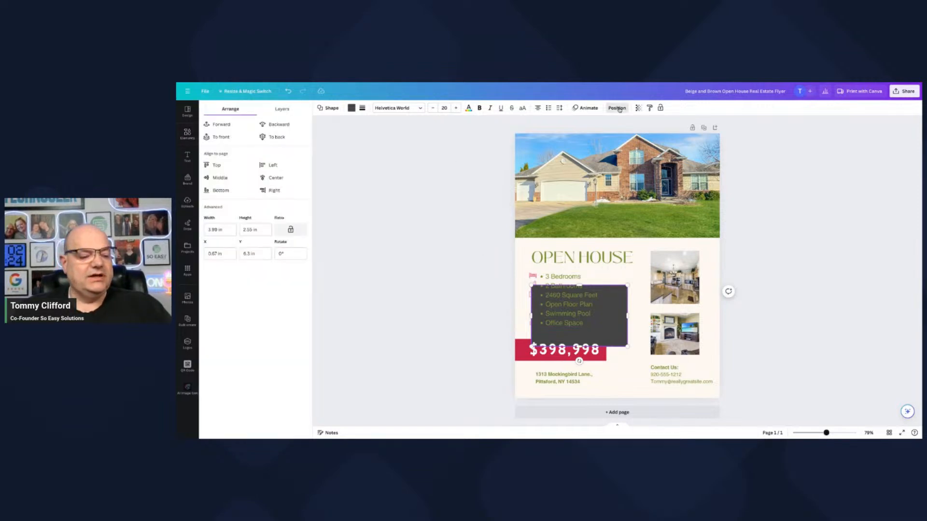
left_click(289, 109)
scroll(251, 297, "down", 2)
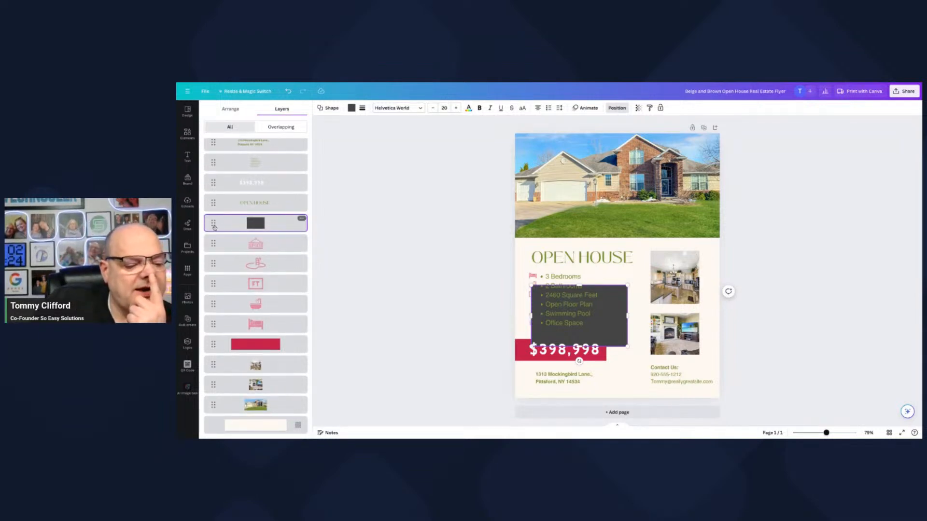
left_click_drag(212, 223, 212, 252)
left_click_drag(211, 250, 211, 249)
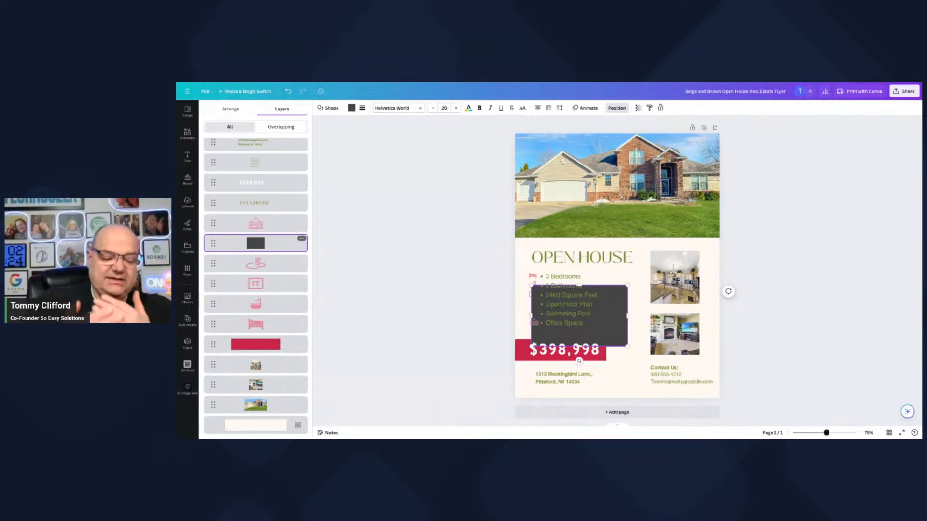
left_click_drag(213, 244, 212, 292)
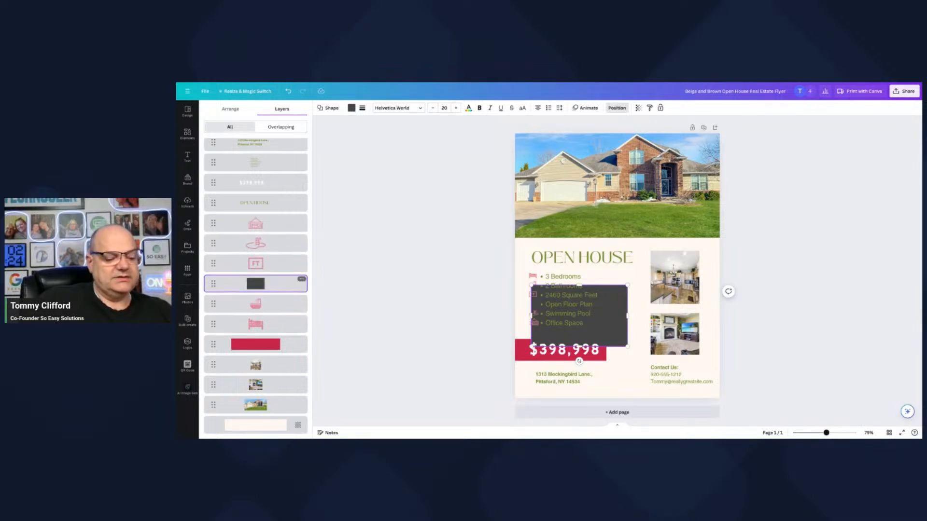
left_click_drag(213, 304, 213, 283)
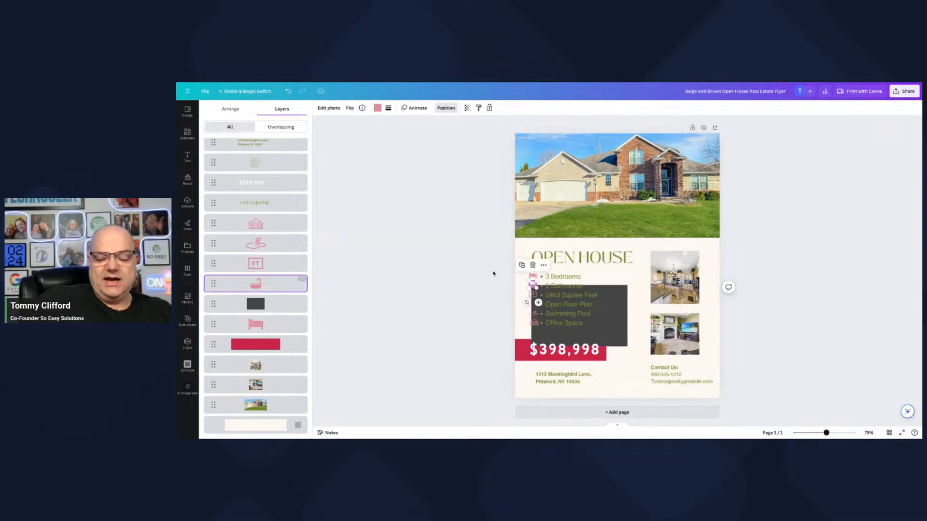
Step: Move the dark rectangle up to cover the whole feature list and send it backward until it is the rearmost element
mouse_move(621, 314)
left_mouse_down()
mouse_move(612, 295)
mouse_move(612, 313)
mouse_move(614, 299)
left_mouse_up()
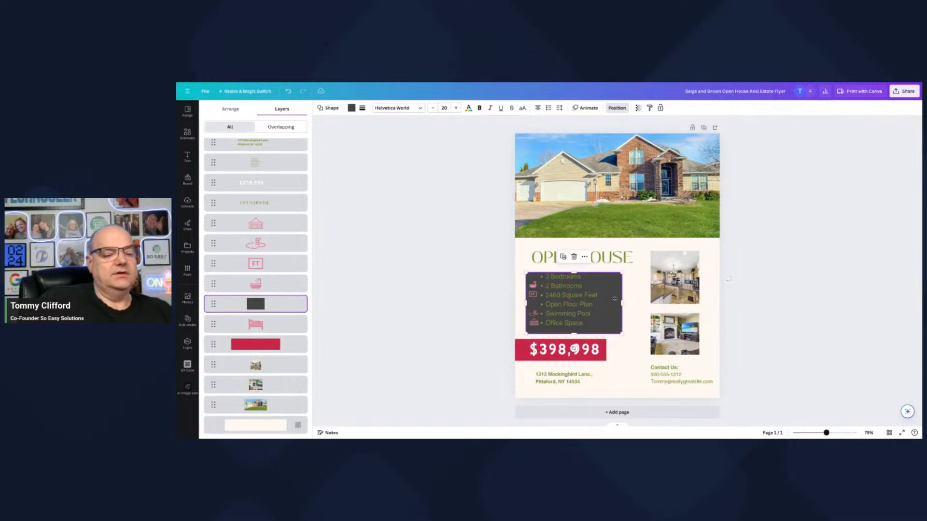
left_click(231, 110)
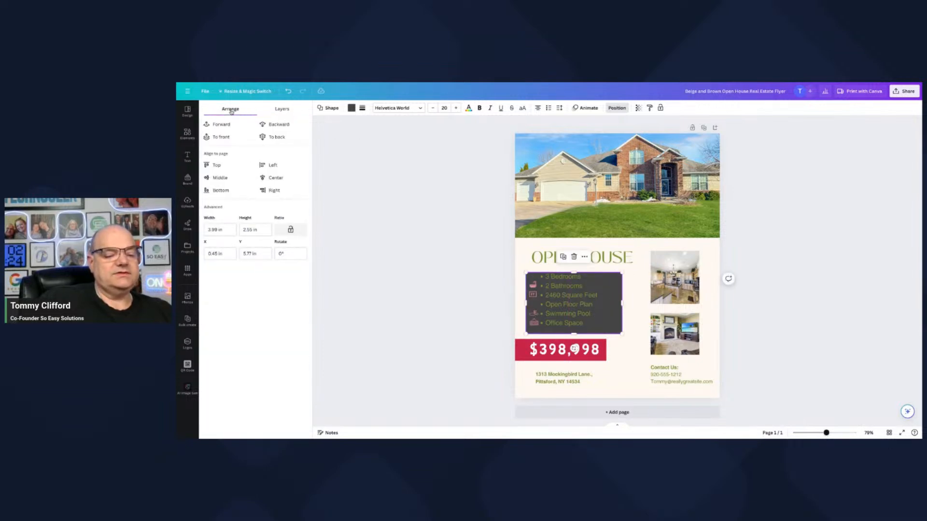
left_click(278, 125)
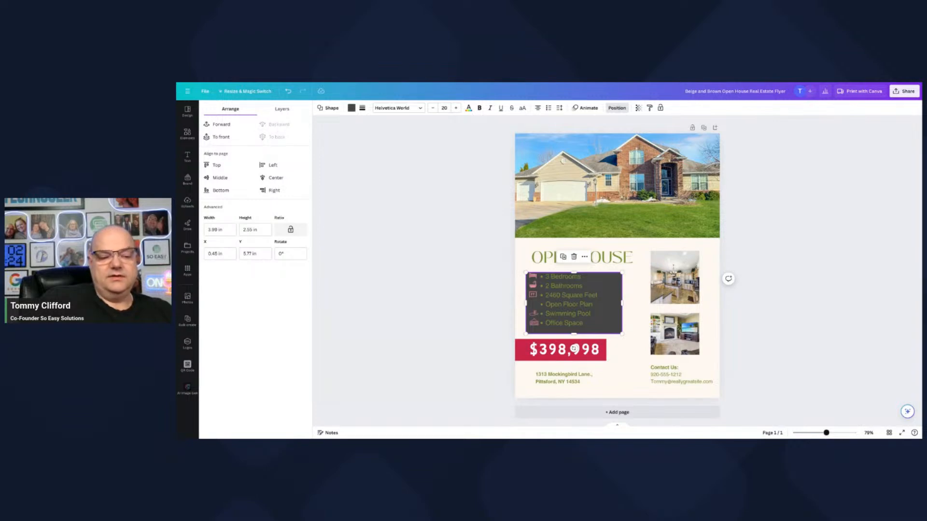
Step: Bring the dark rectangle forward level by level until it is in front of the feature list and its icons
left_click(225, 125)
left_click(226, 125)
left_click(226, 126)
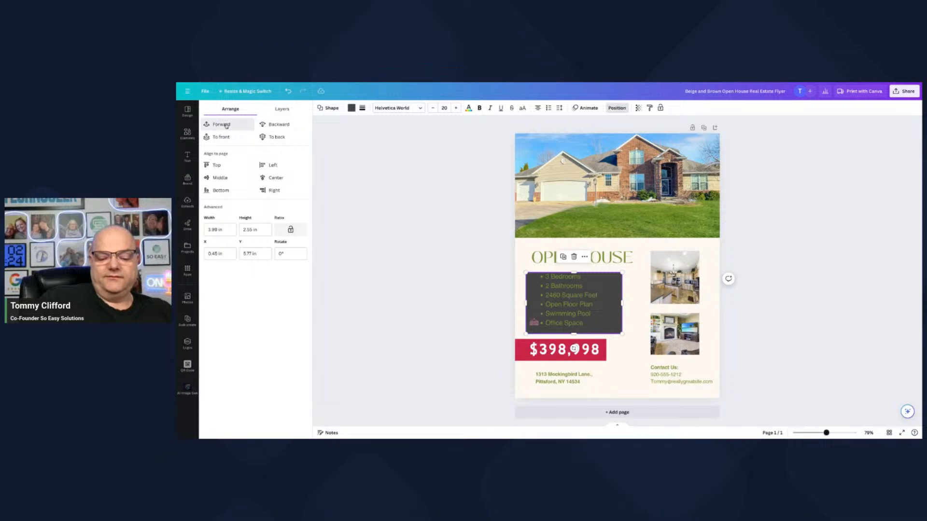
left_click(226, 125)
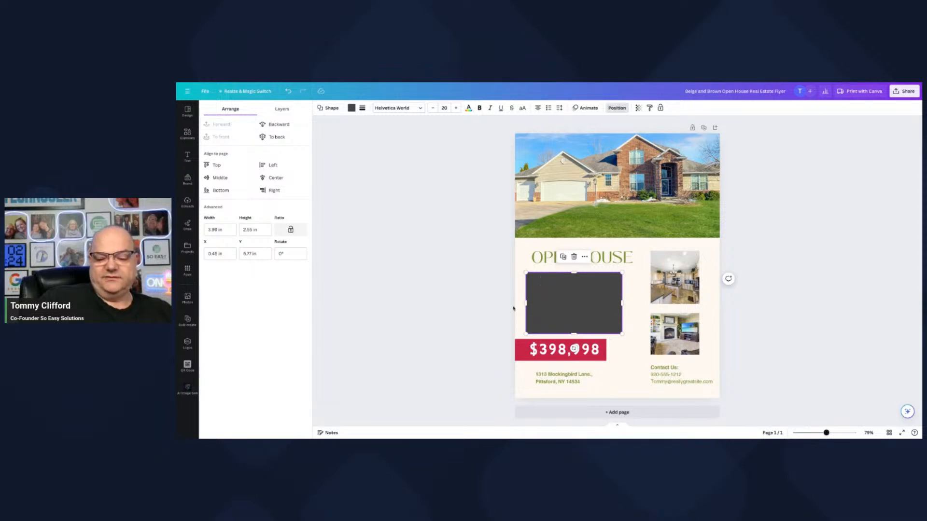
Step: Send the dark rectangle to the back of the page and move it down behind the price banner and the address
left_click_drag(612, 305, 621, 281)
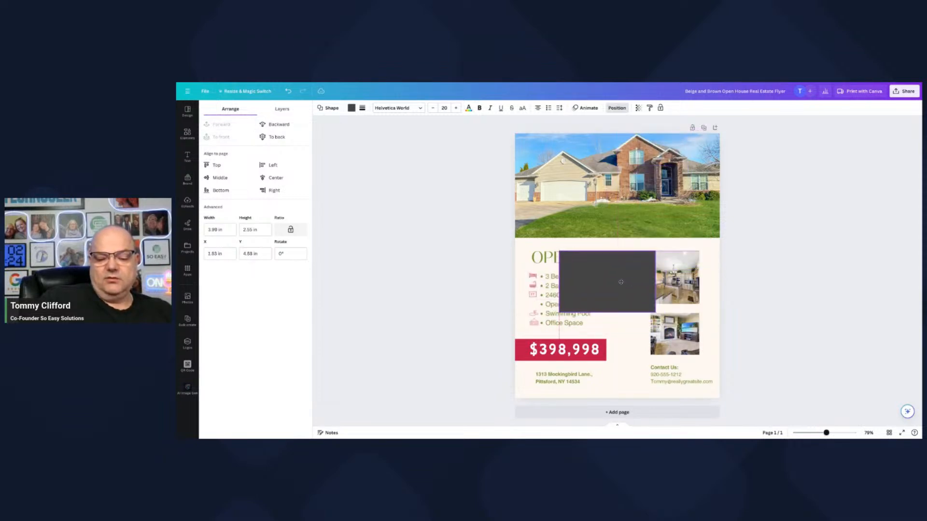
left_click(278, 127)
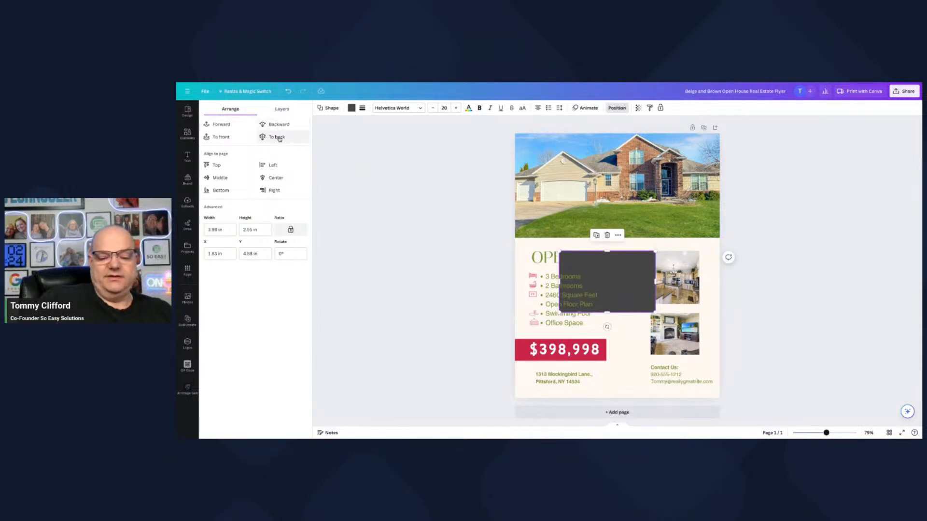
left_click(280, 138)
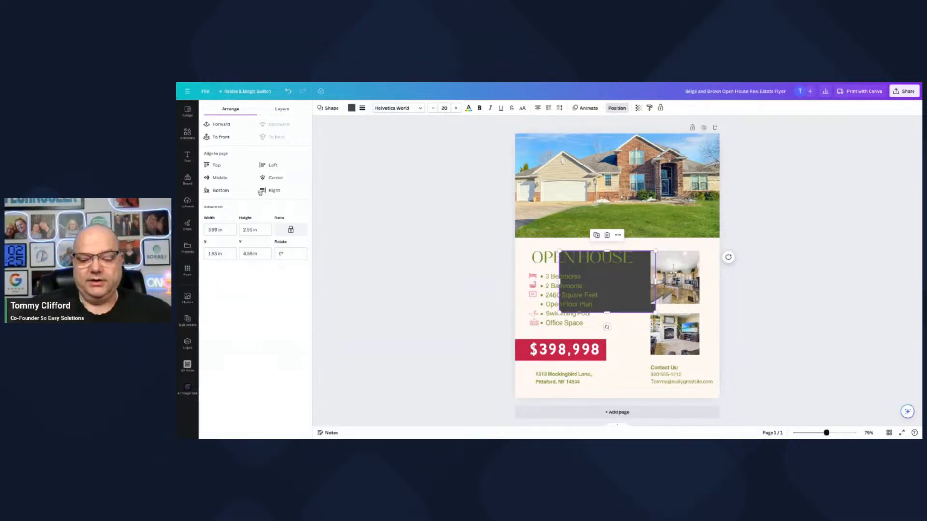
left_click_drag(637, 291, 608, 363)
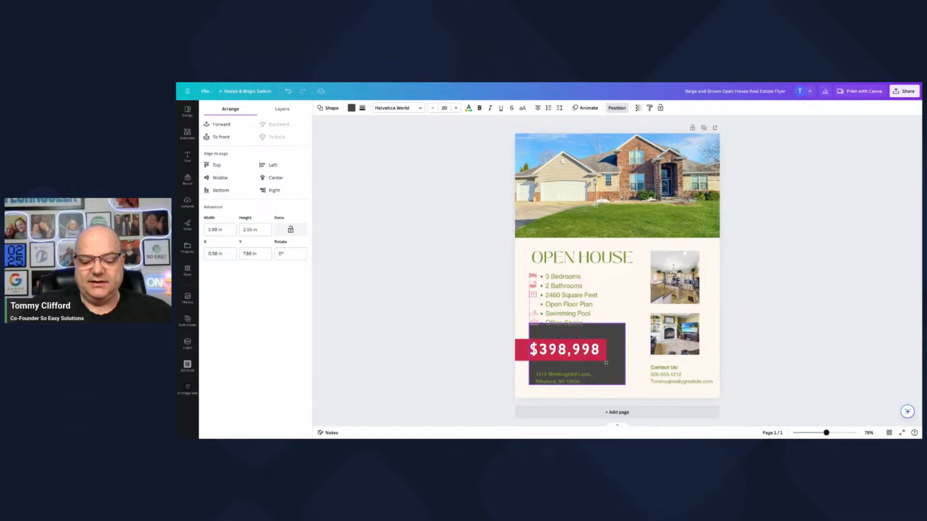
Step: Bring the dark rectangle to the front of the flyer and delete it
left_click(224, 139)
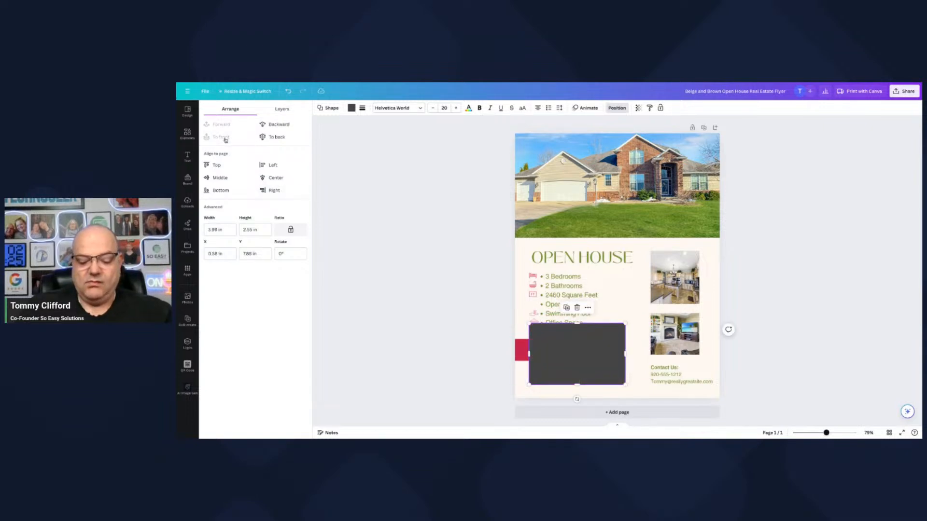
key("Delete")
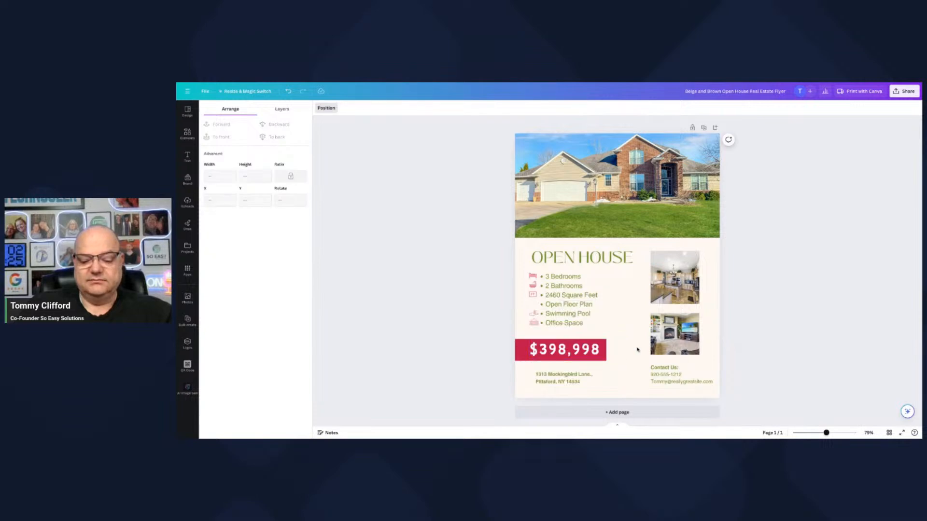
left_click(629, 320)
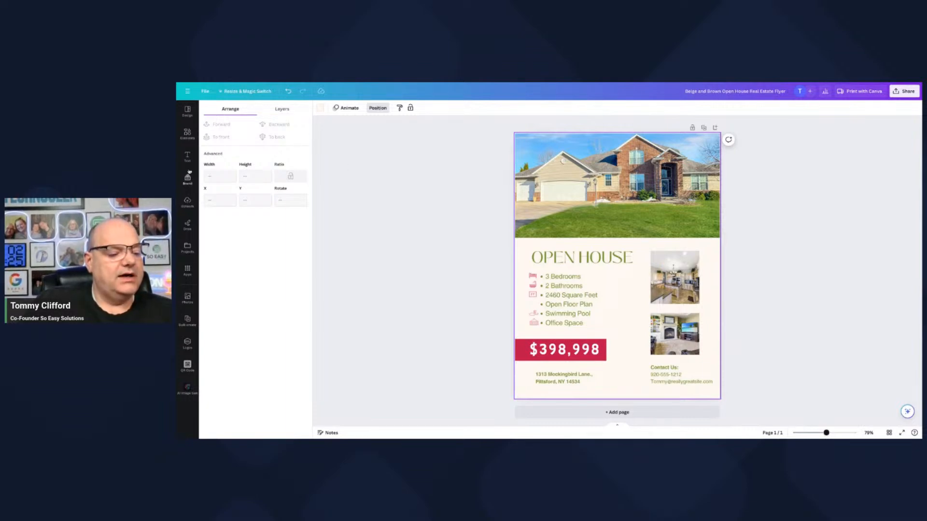
Step: Activate the yellow highlighter for drawing on the flyer
left_click(188, 225)
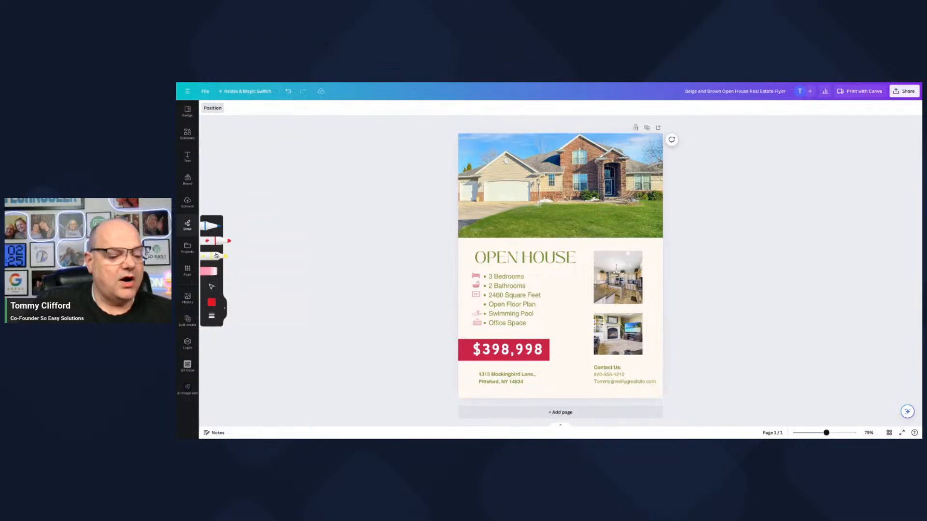
left_click(215, 255)
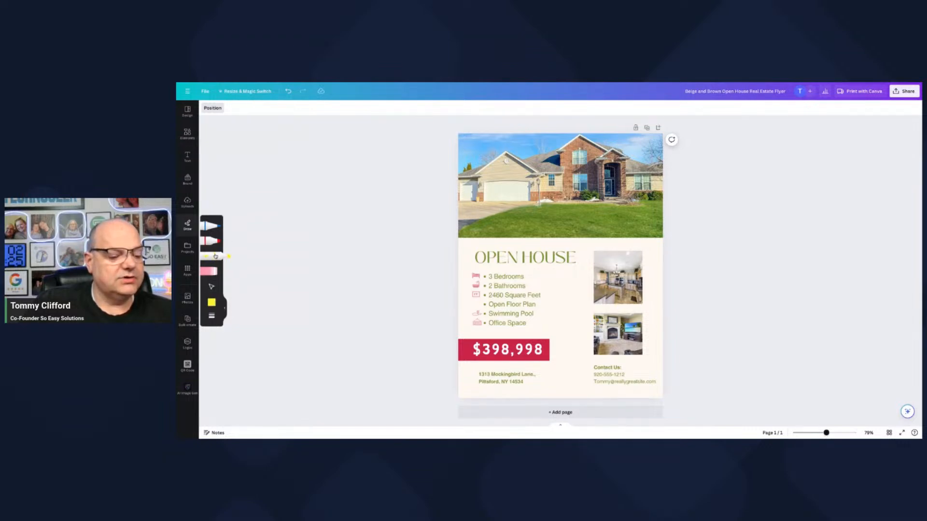
Step: Try highlighting the 3 Bedrooms line in yellow and undo the strokes
left_click_drag(491, 280, 536, 282)
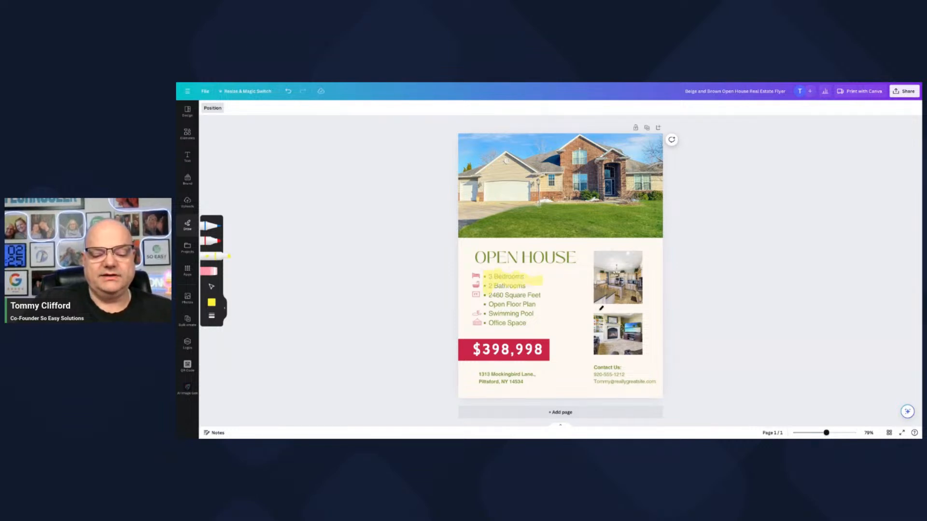
key("ctrl+z")
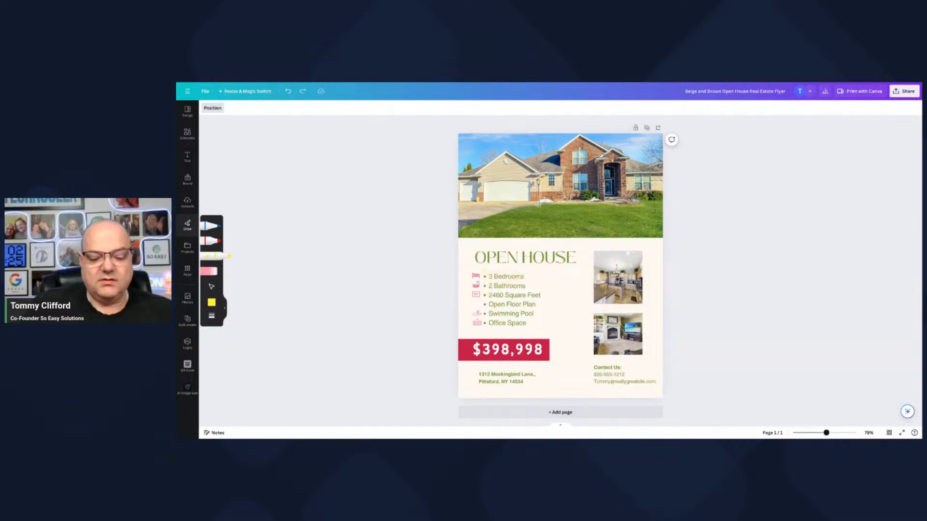
left_click_drag(484, 277, 517, 278)
key("ctrl+a")
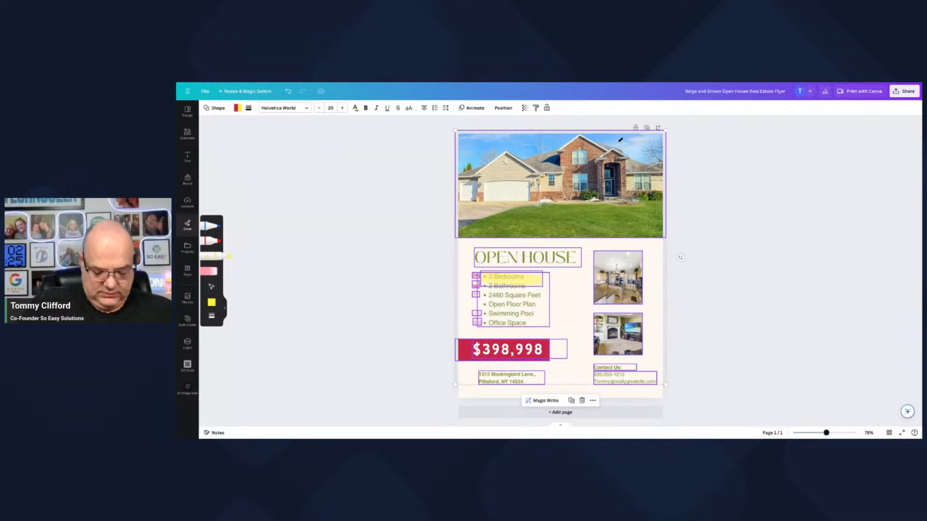
left_click(565, 302)
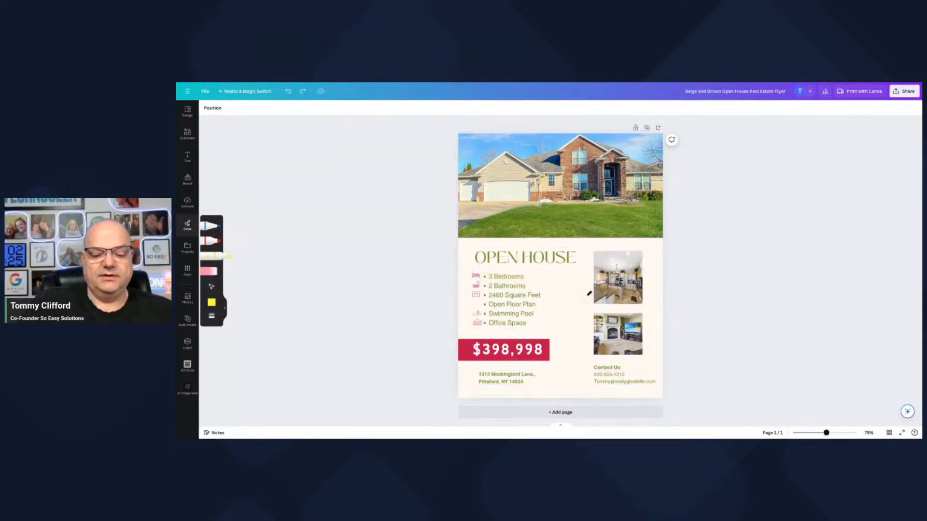
Step: Highlight the 2460 Square Feet line, the Office Space line and the $398,998 price in yellow, redoing the price stroke once
left_click_drag(503, 284, 555, 294)
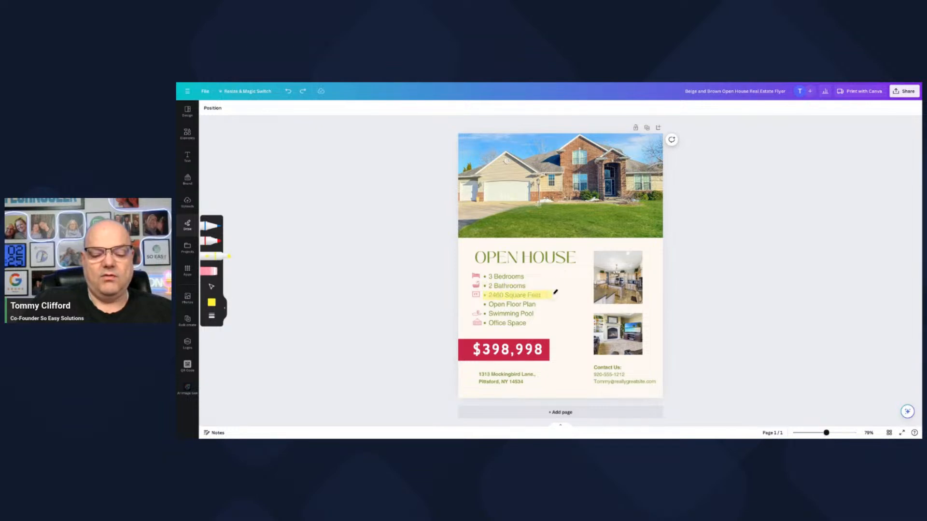
left_click_drag(485, 319, 543, 322)
mouse_move(467, 361)
left_mouse_down()
mouse_move(482, 339)
mouse_move(550, 344)
left_mouse_up()
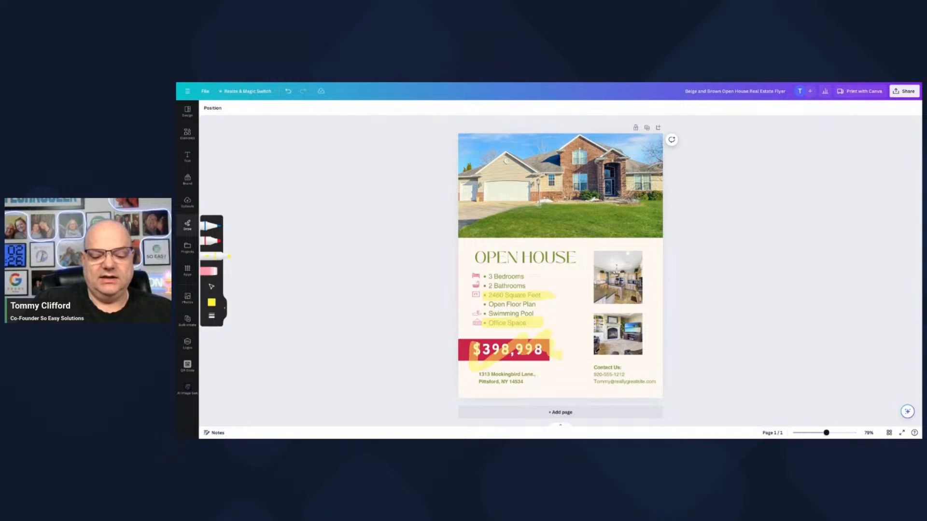
key("ctrl+z")
mouse_move(472, 354)
left_mouse_down()
mouse_move(506, 341)
mouse_move(560, 350)
left_mouse_up()
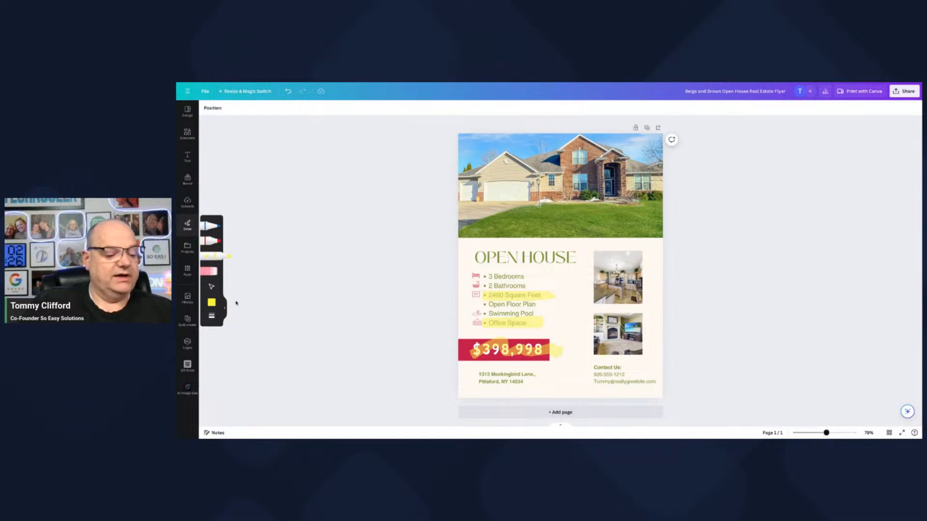
Step: Shift the yellow strokes over the price and the 2460 Square Feet line slightly left to fit their text
left_click(212, 287)
left_click(558, 352)
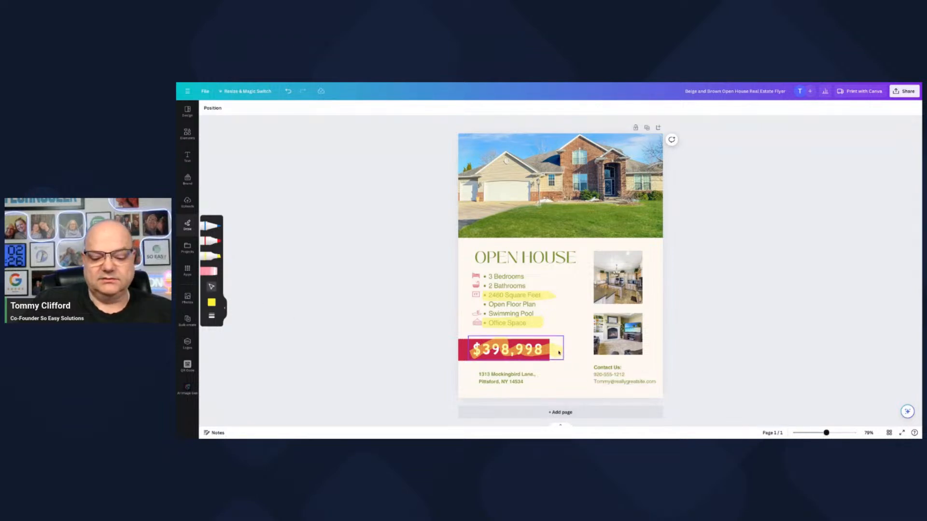
mouse_move(561, 348)
left_mouse_down()
mouse_move(544, 349)
mouse_move(553, 349)
left_mouse_up()
left_click(548, 298)
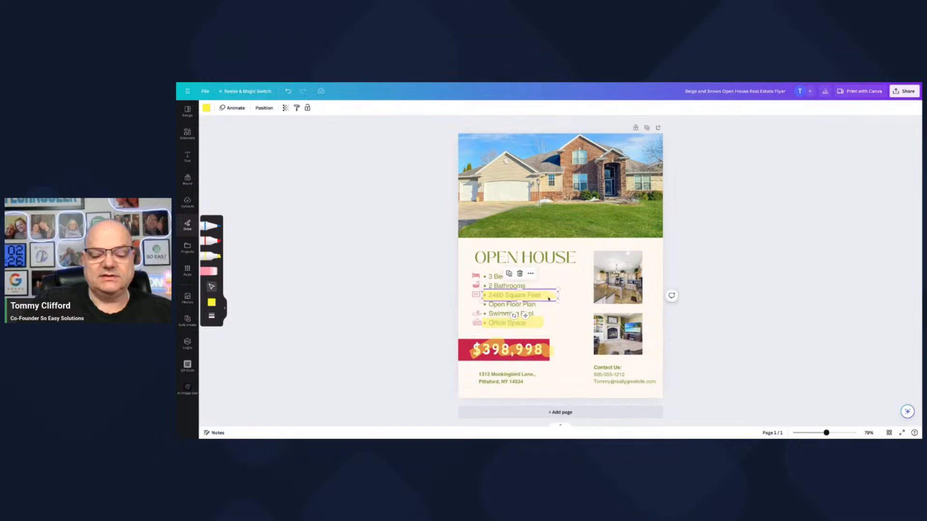
mouse_move(557, 295)
left_mouse_down()
mouse_move(543, 296)
mouse_move(606, 305)
mouse_move(599, 278)
mouse_move(548, 303)
mouse_move(542, 296)
left_mouse_up()
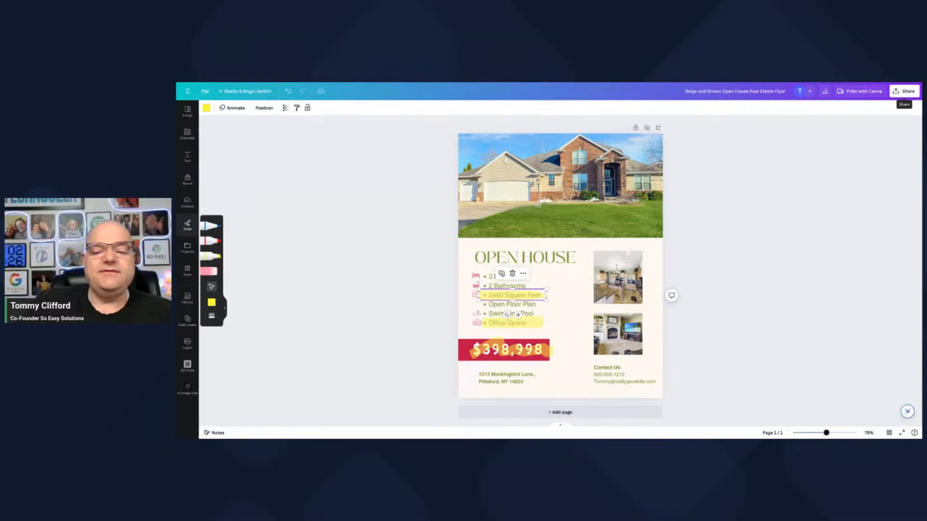
Step: Rename the design as Canva Training 101 Flier
left_click(763, 93)
type("Canva Training")
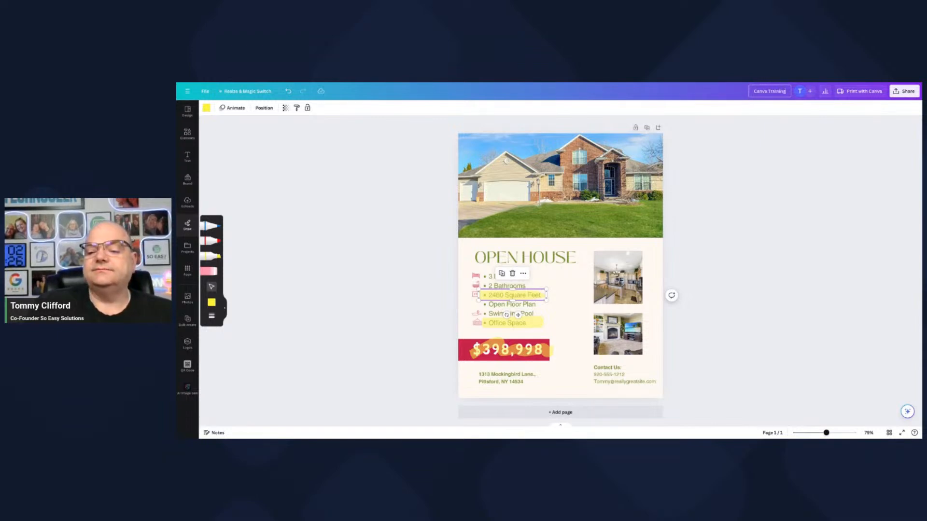
type(" 101 Flier")
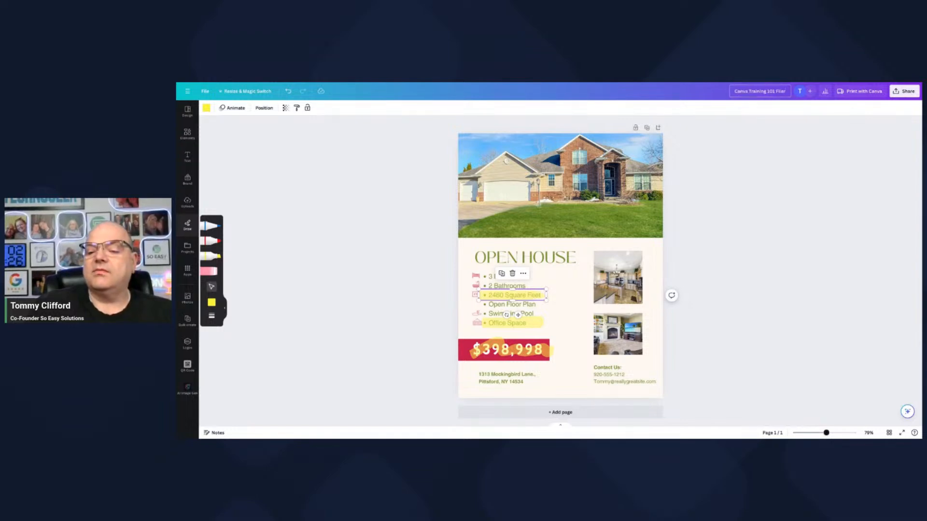
left_click(768, 170)
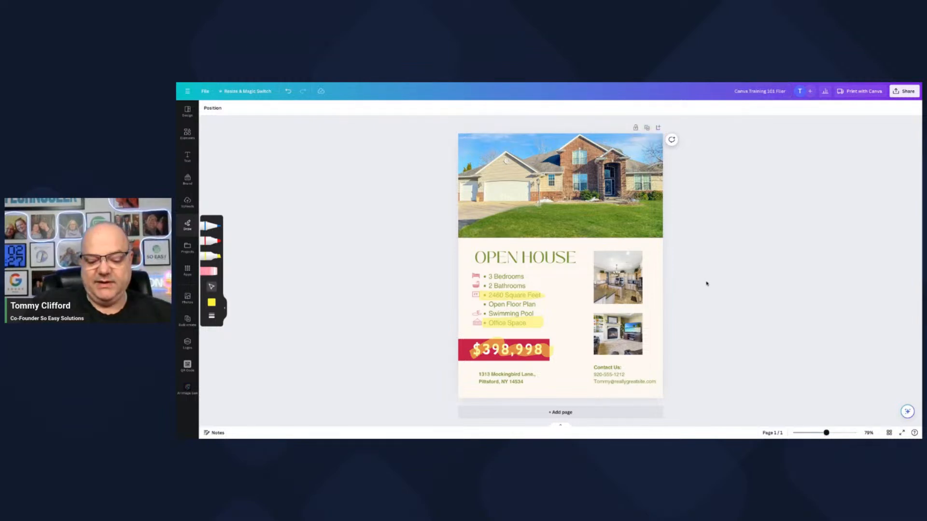
Step: Add a blank second page, browse the flyer templates for it and delete the page again
left_click(560, 413)
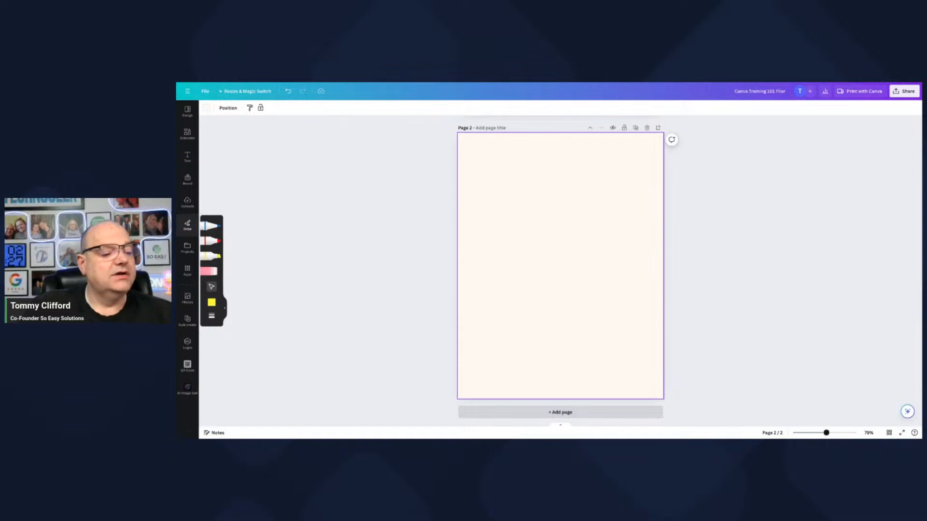
left_click(188, 111)
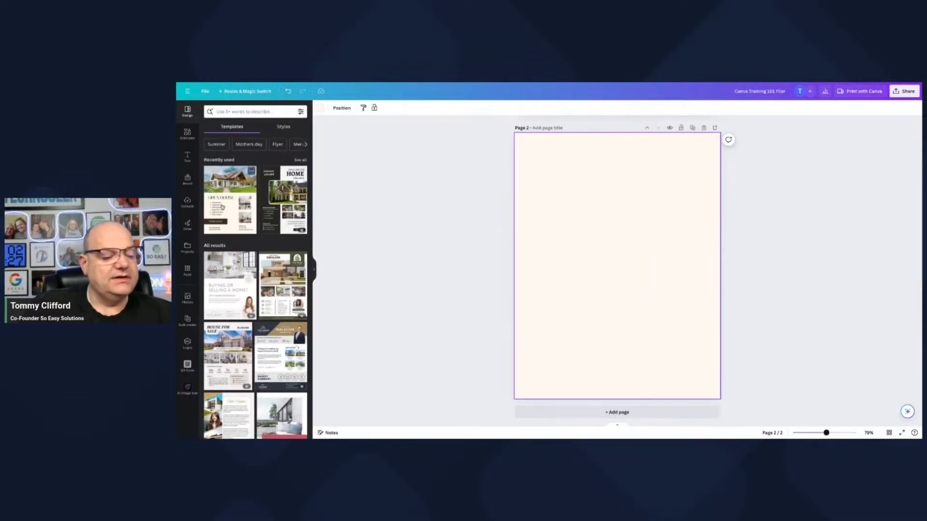
scroll(233, 235, "down", 1)
scroll(233, 236, "down", 8)
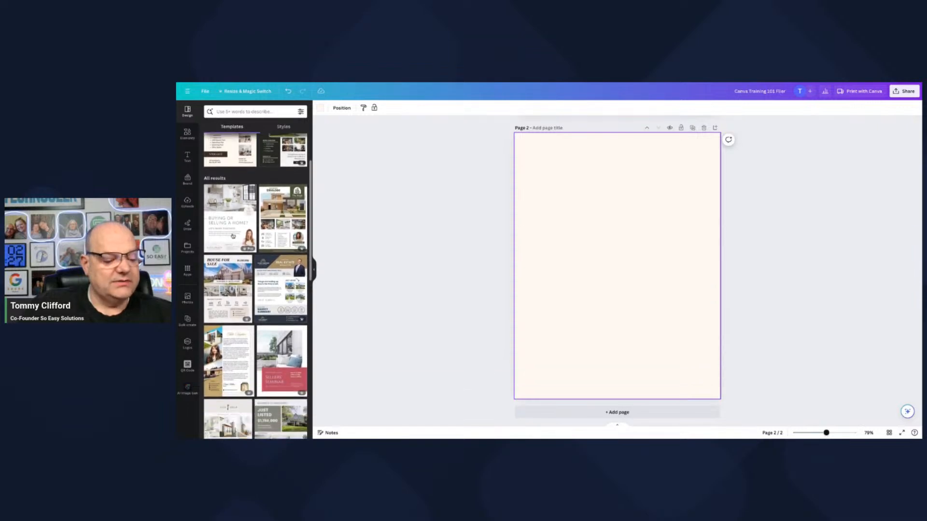
scroll(233, 235, "up", 9)
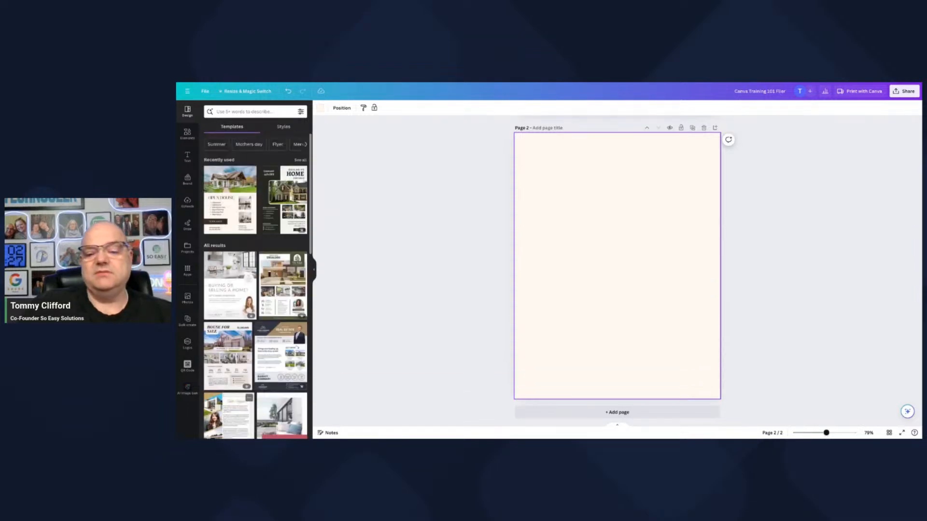
left_click(705, 128)
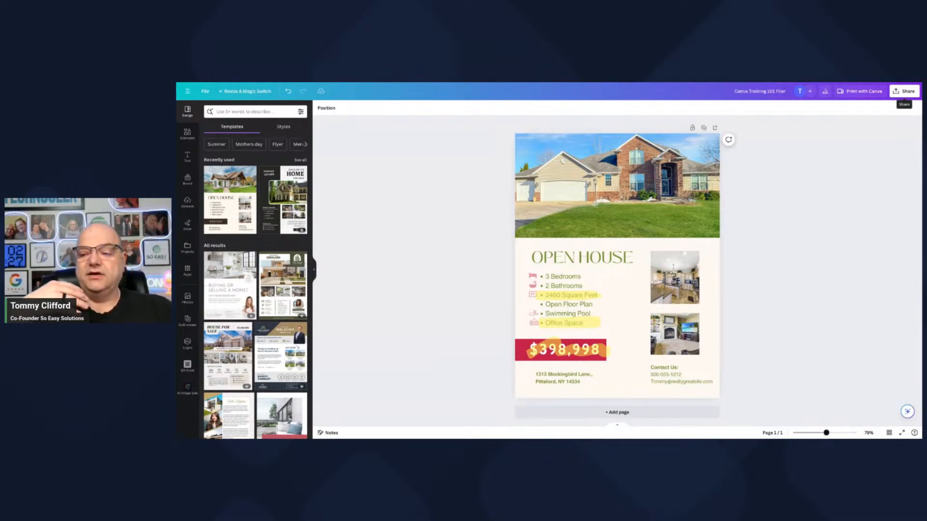
Step: Download the flyer as a PNG at size 1
left_click(905, 92)
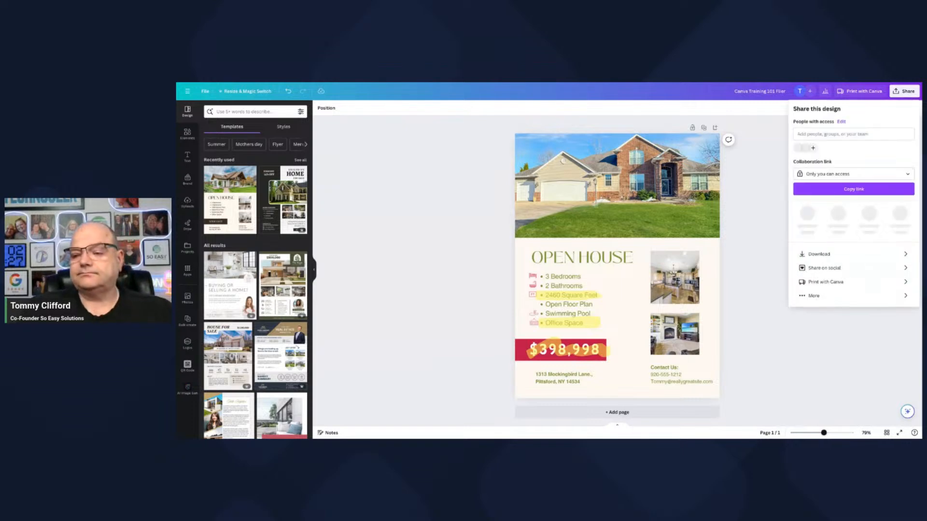
left_click(830, 251)
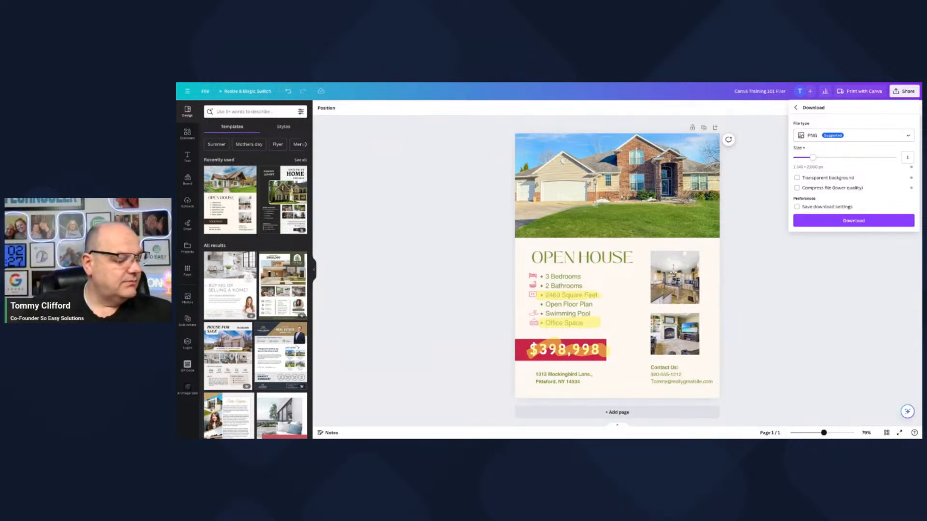
left_click(846, 222)
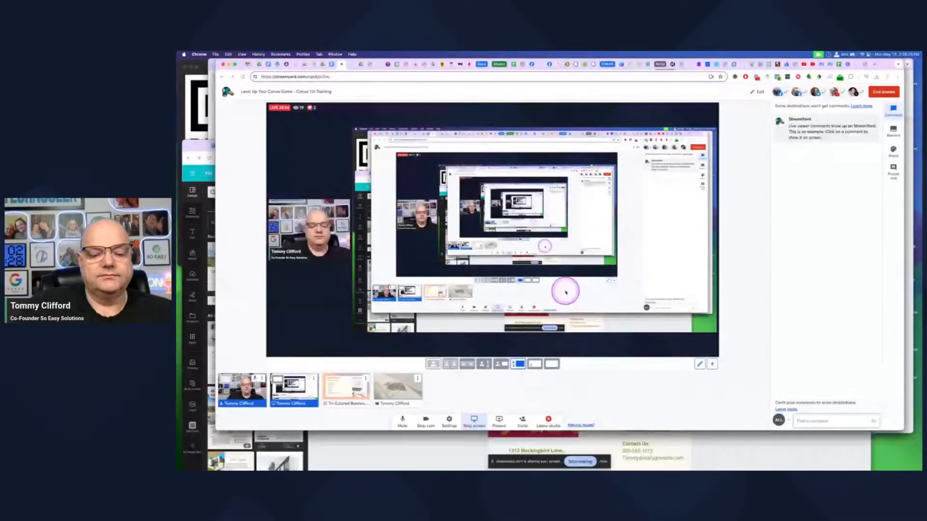
Step: Bring the flyer's browser window forward, preview the downloaded Canva Training 101 Flier.png in Finder and return to the design
left_click(418, 466)
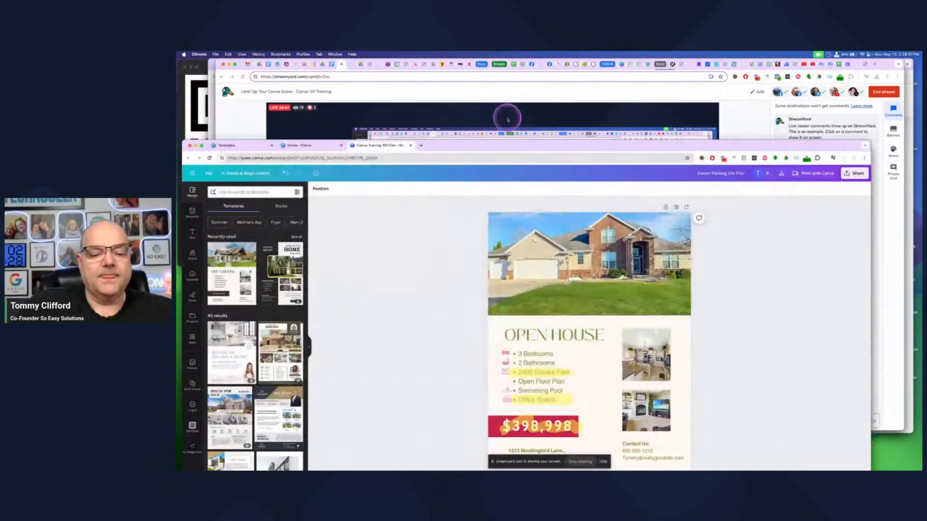
left_click_drag(477, 149, 494, 64)
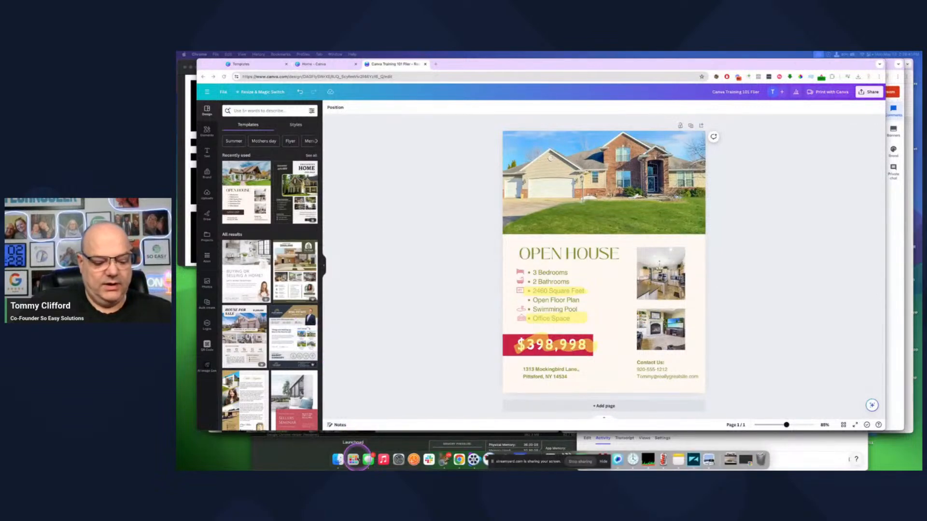
left_click(338, 459)
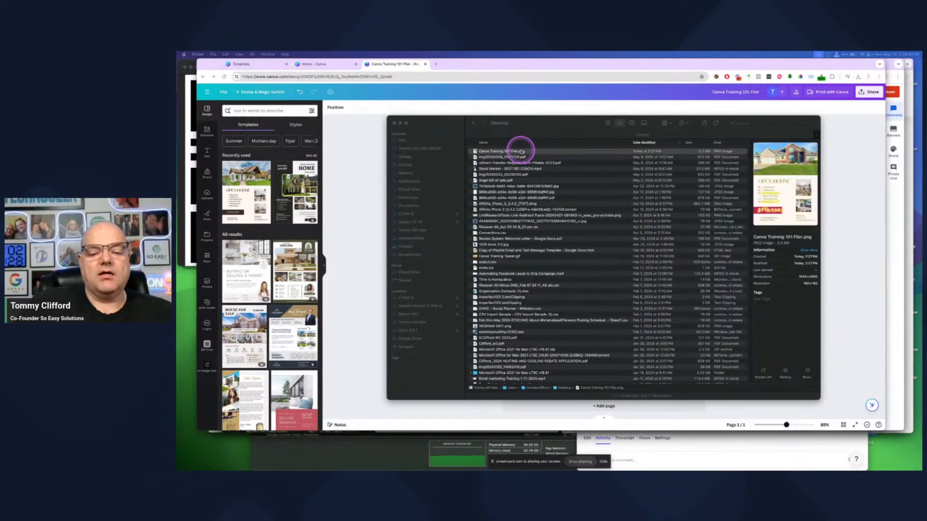
key("space")
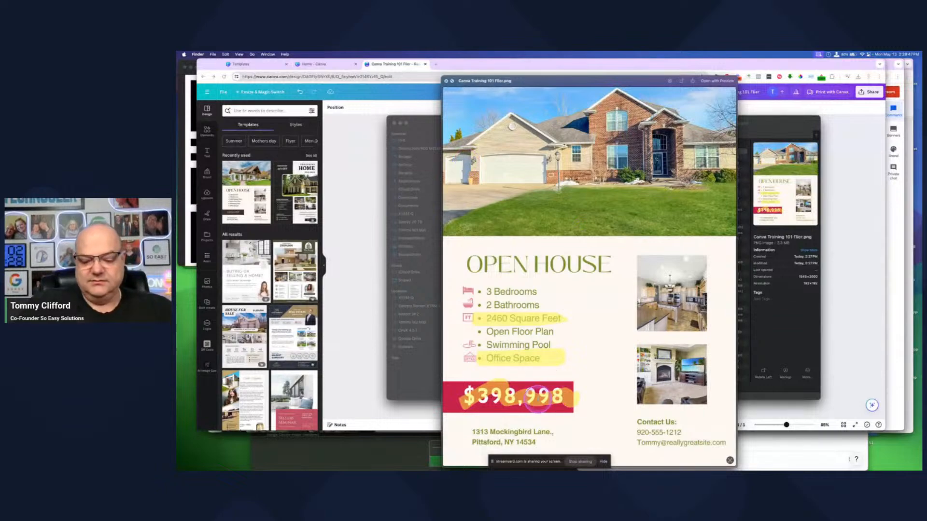
key("space")
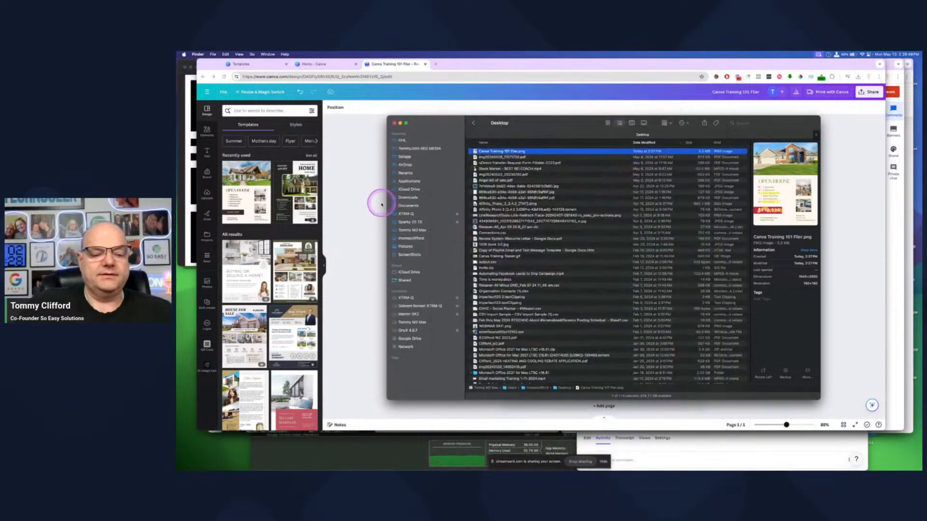
left_click(374, 198)
Step: Download the flyer as a PDF Standard file
left_click(868, 92)
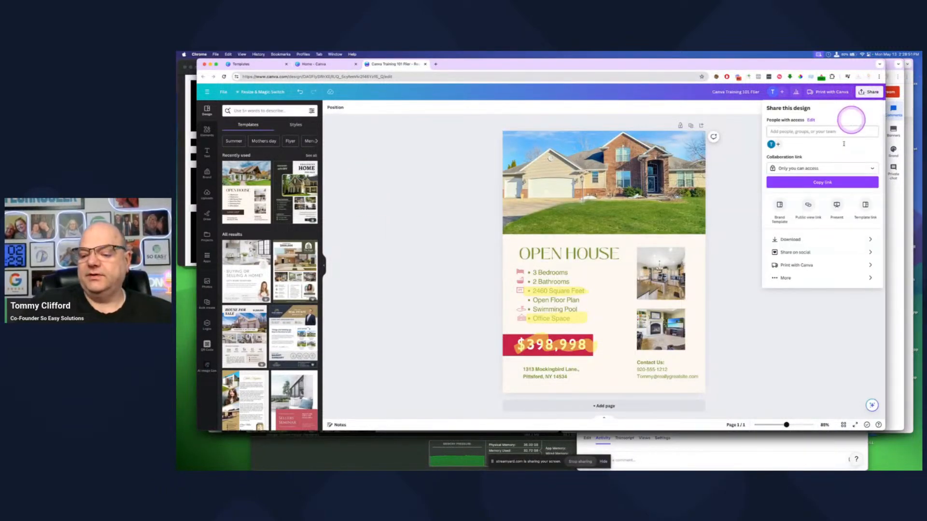
left_click(788, 240)
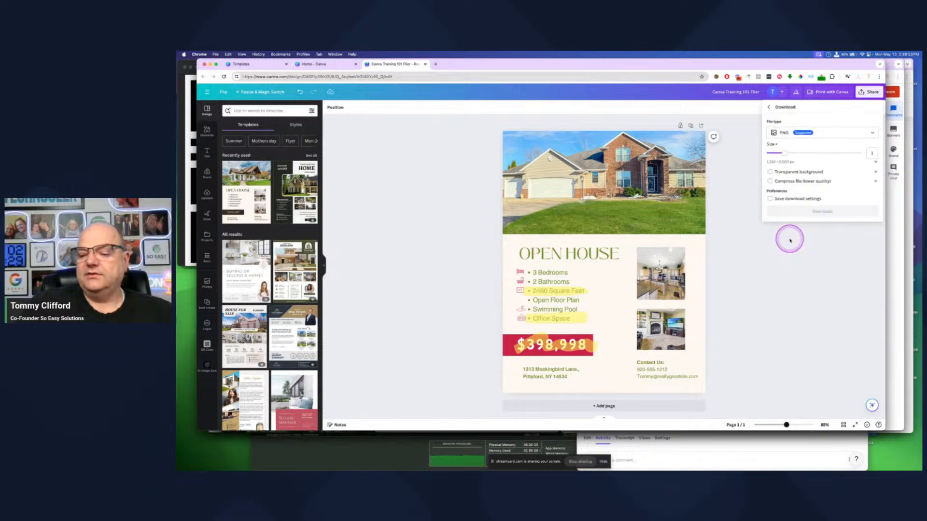
left_click(781, 132)
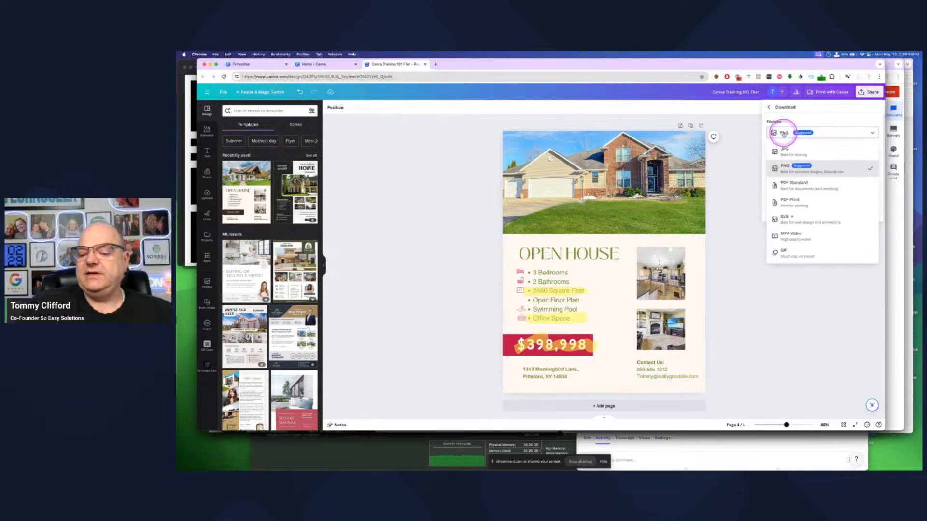
left_click(797, 185)
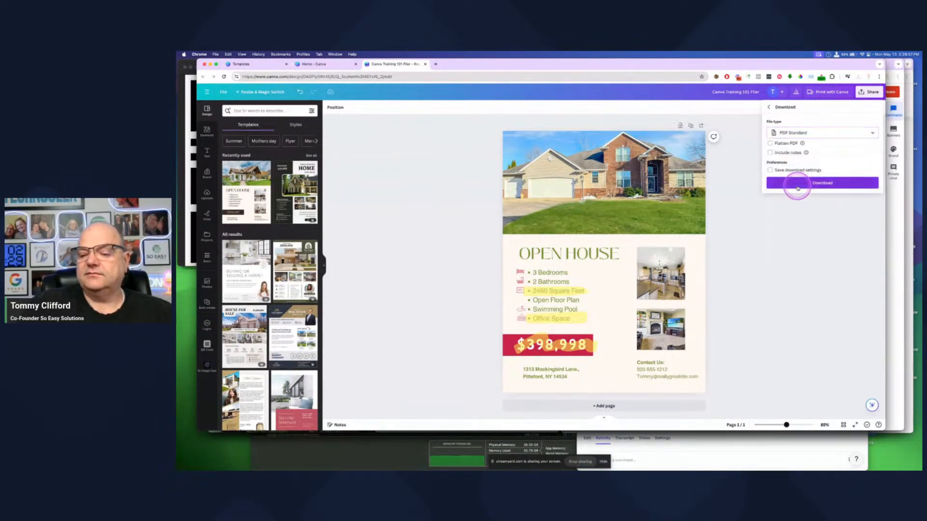
left_click(823, 183)
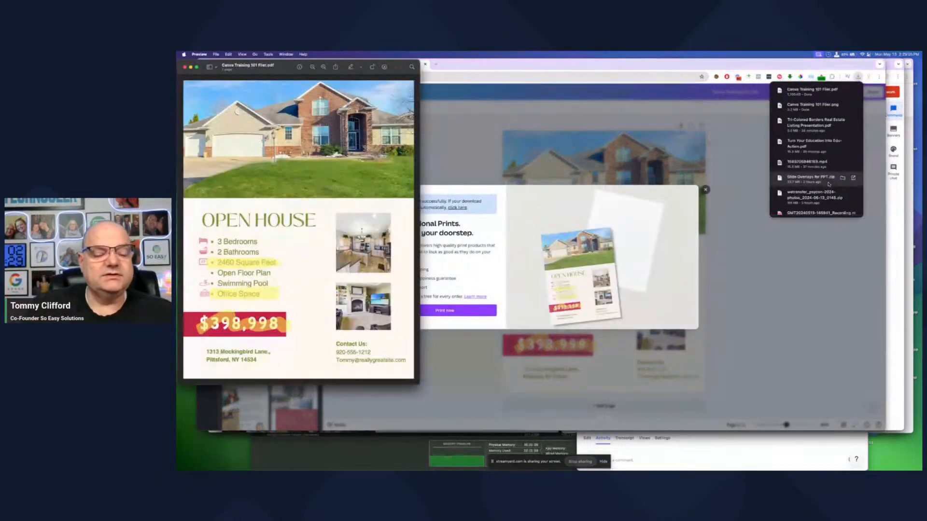
Step: Look over the downloaded Canva Training 101 Flier.pdf in Preview, close it and dismiss the professional prints offer in the design
left_click_drag(278, 66, 507, 66)
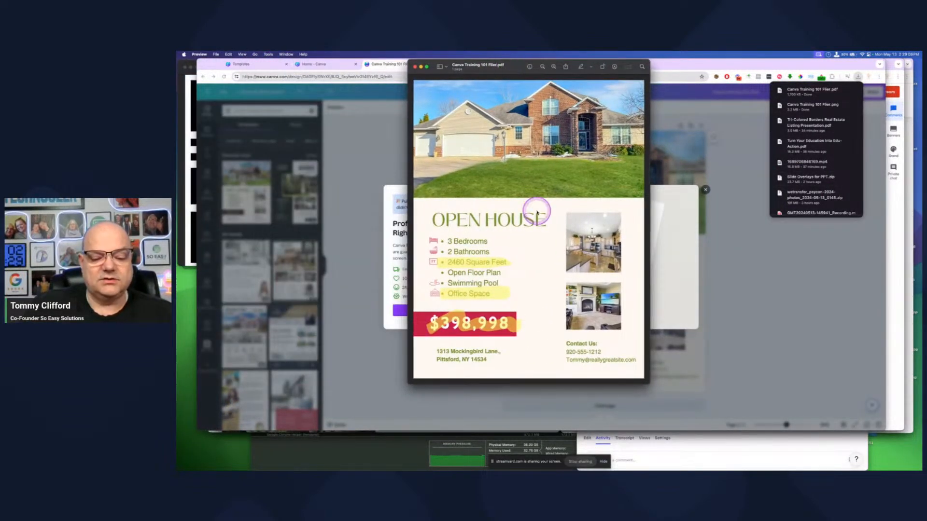
key("super+w")
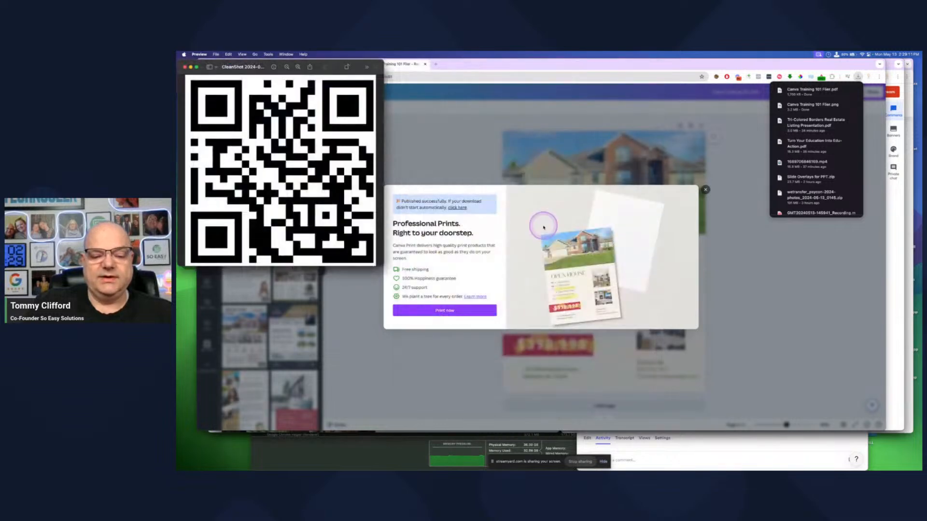
left_click(436, 115)
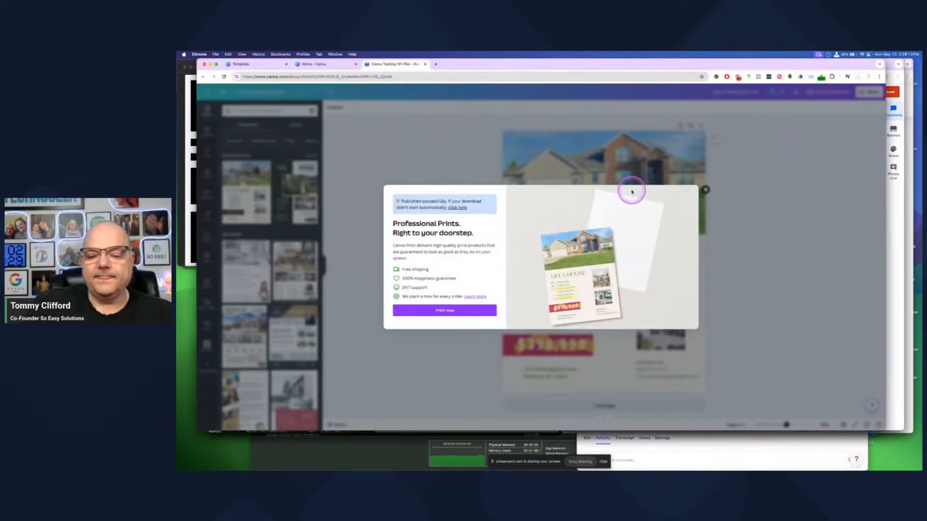
left_click(706, 189)
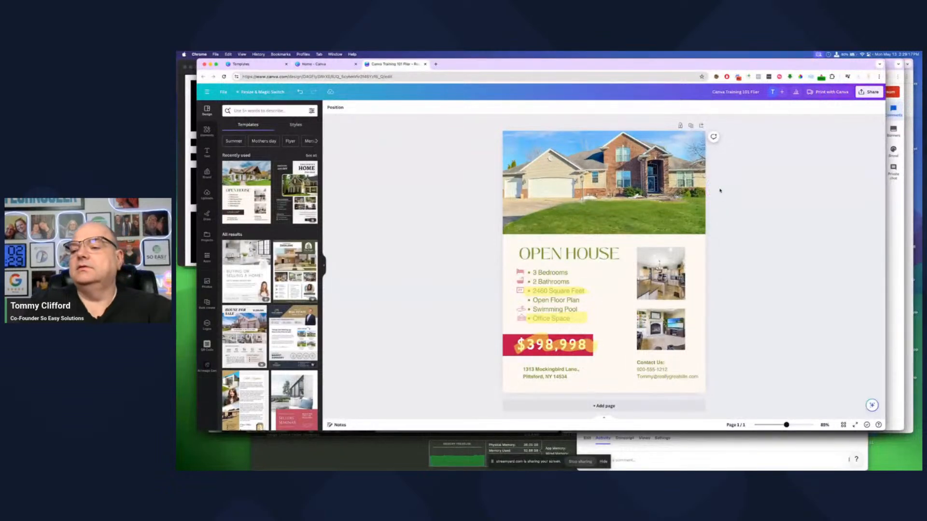
Step: Erase the lamp post in front of the house from the flyer's main photo using Magic Eraser with brush size 10
left_click(587, 184)
double_click(587, 185)
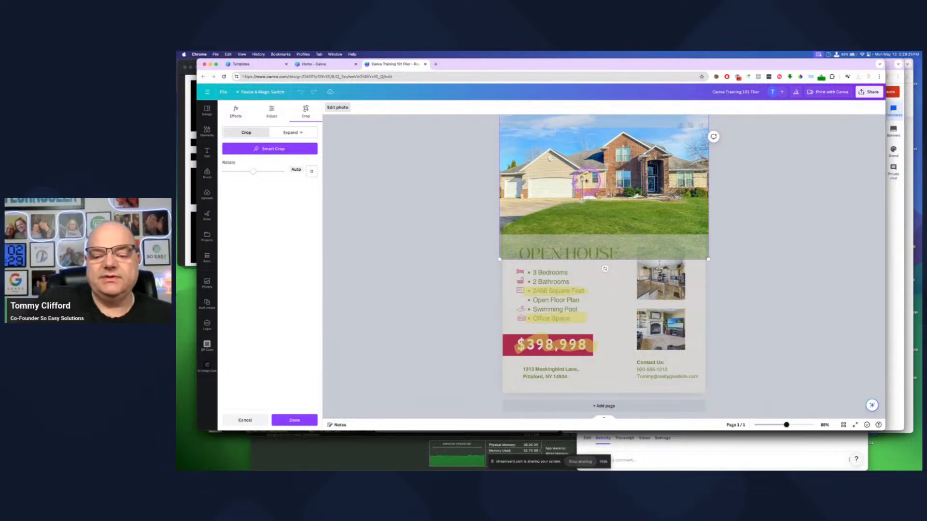
left_click(337, 110)
left_click(339, 109)
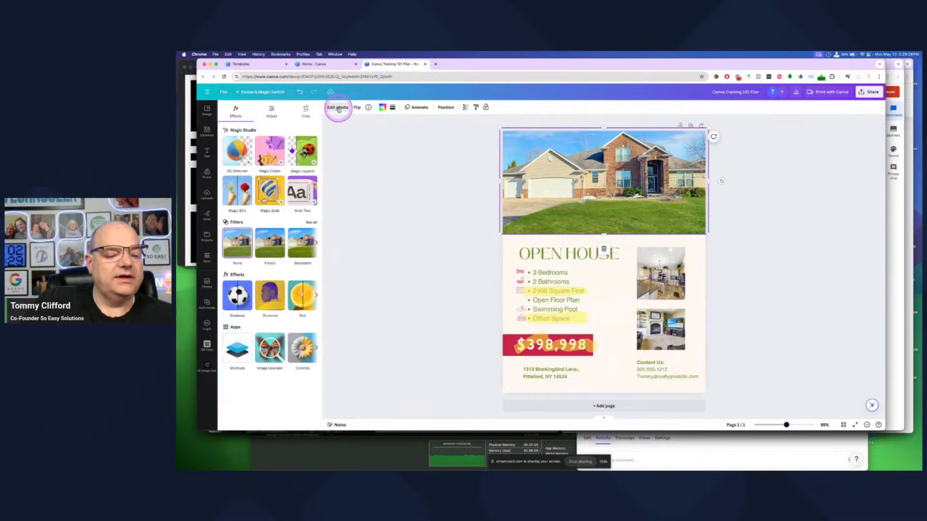
left_click(272, 150)
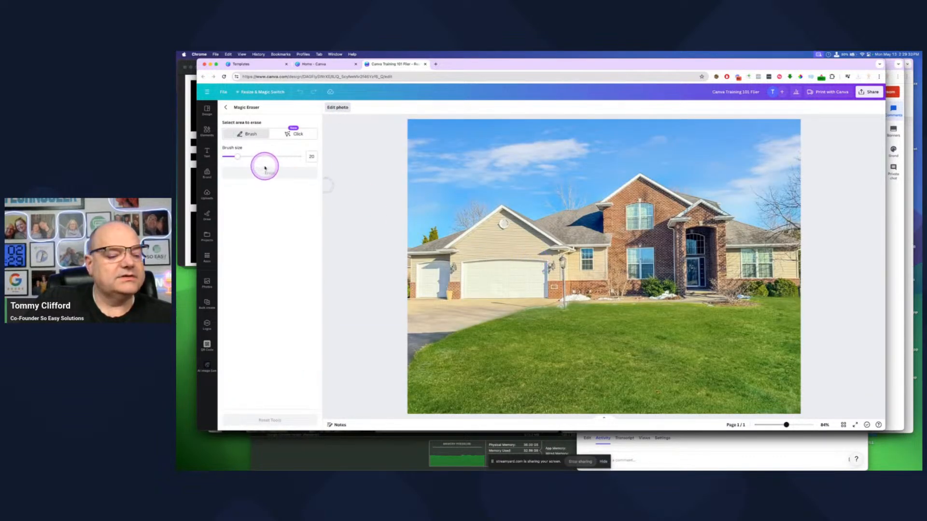
left_click_drag(238, 156, 229, 156)
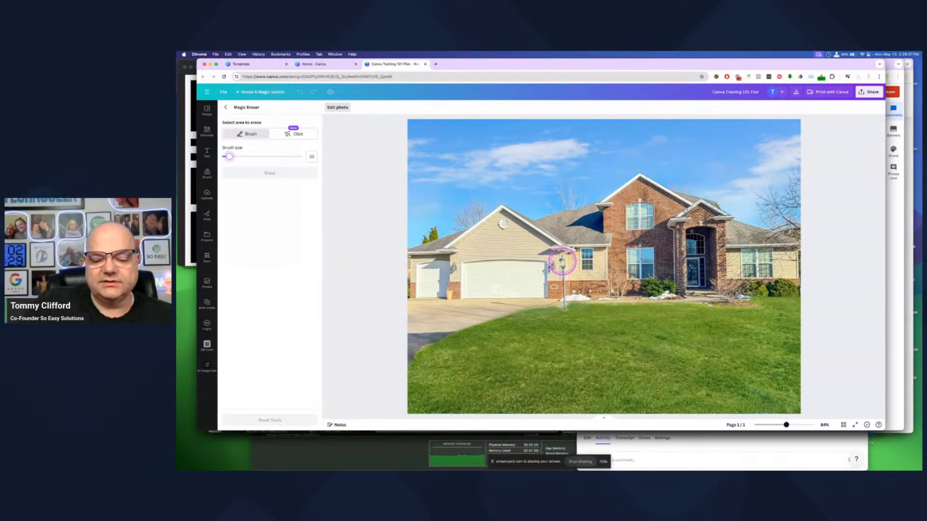
left_click_drag(562, 259, 562, 274)
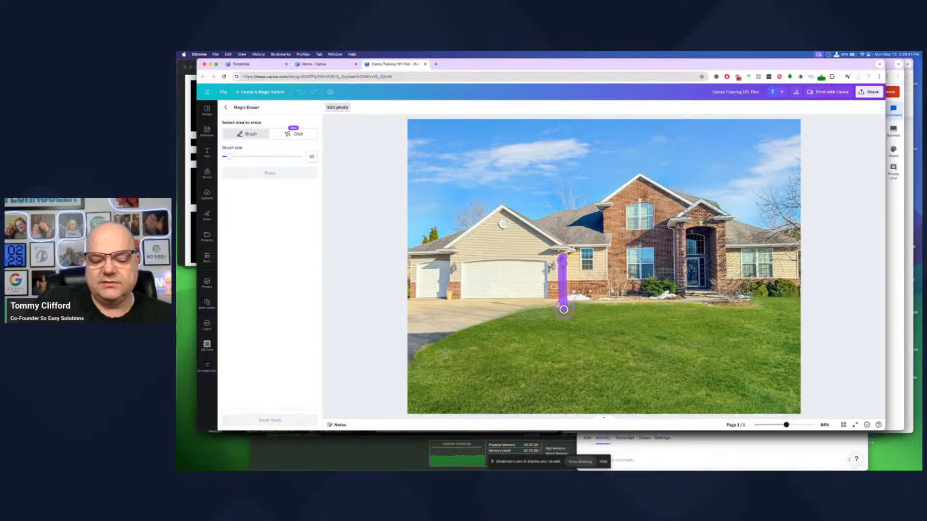
left_click_drag(564, 309, 562, 309)
left_click(282, 174)
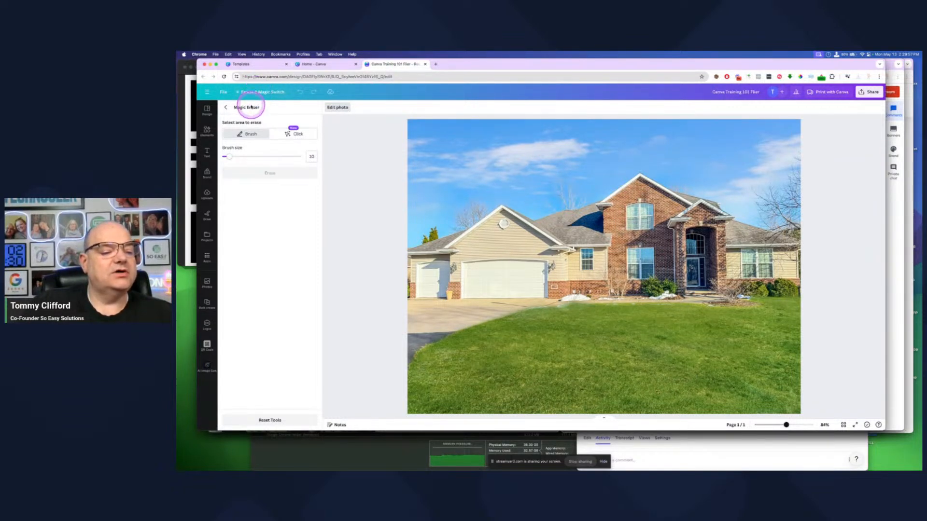
left_click(225, 107)
Step: Add a second page and place the uploaded red barn photo on it, enlarged to the full page width
left_click(605, 405)
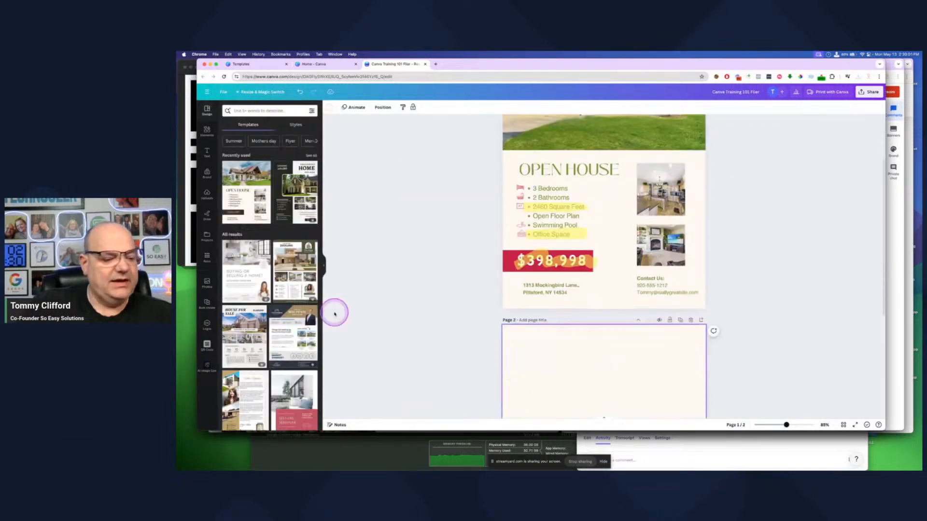
left_click(207, 193)
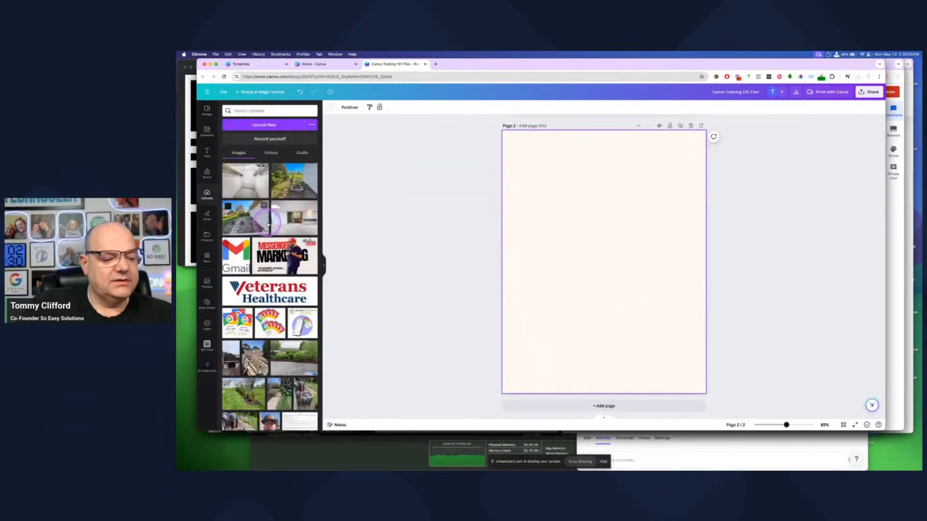
scroll(267, 223, "down", 10)
scroll(267, 224, "down", 4)
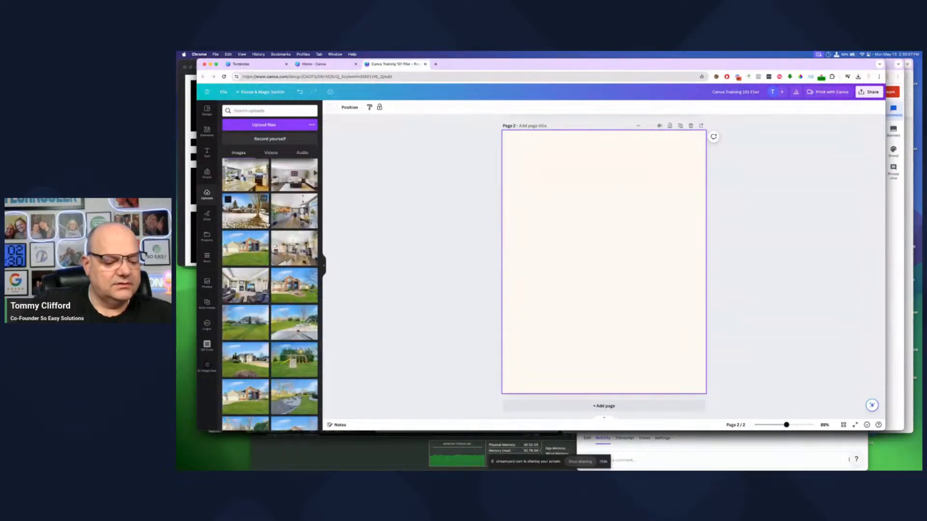
scroll(268, 224, "down", 3)
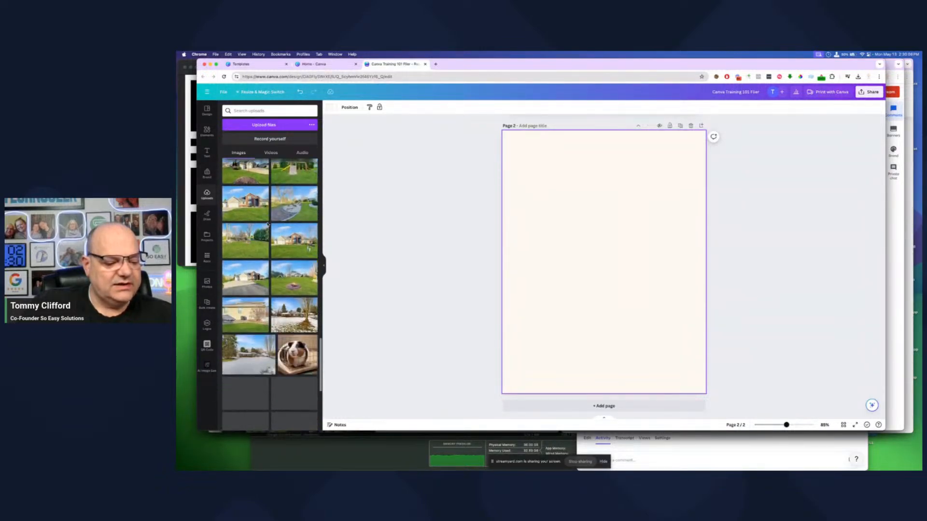
scroll(268, 224, "down", 3)
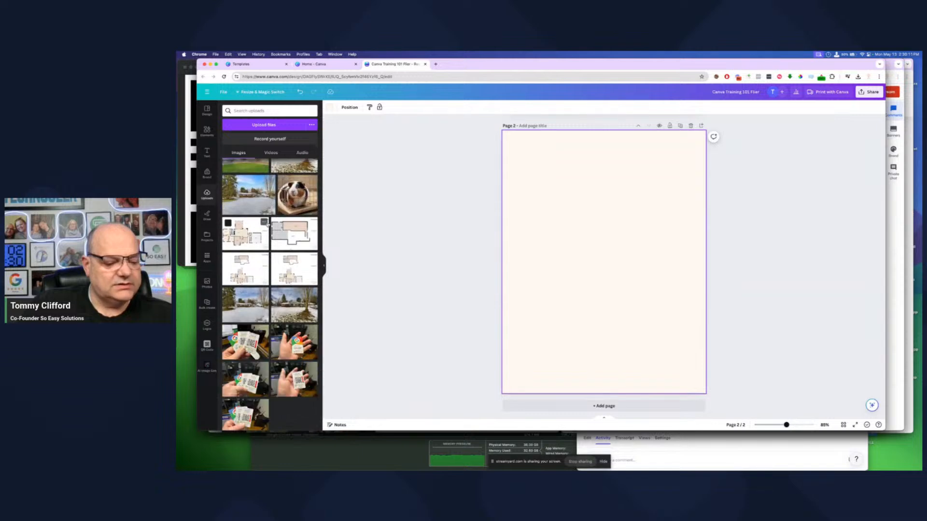
scroll(268, 224, "down", 5)
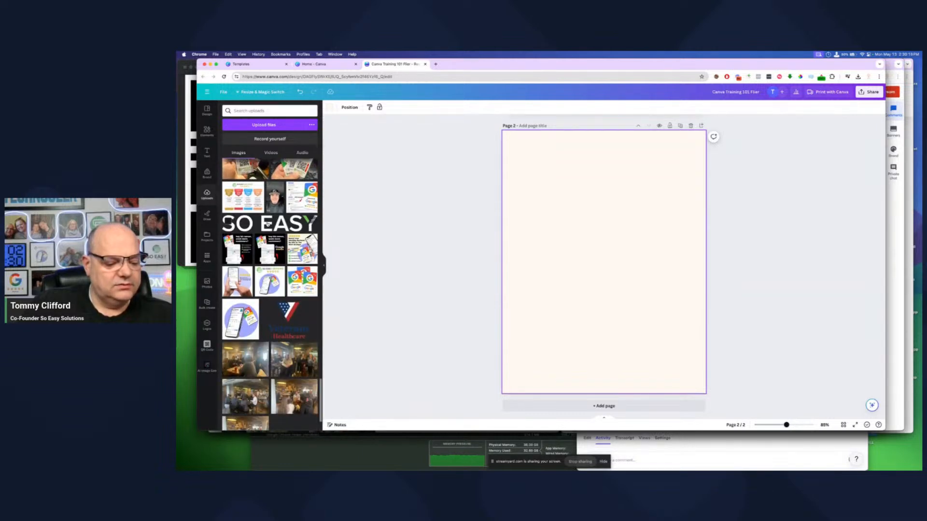
scroll(268, 224, "down", 5)
scroll(268, 224, "down", 5)
scroll(268, 224, "down", 3)
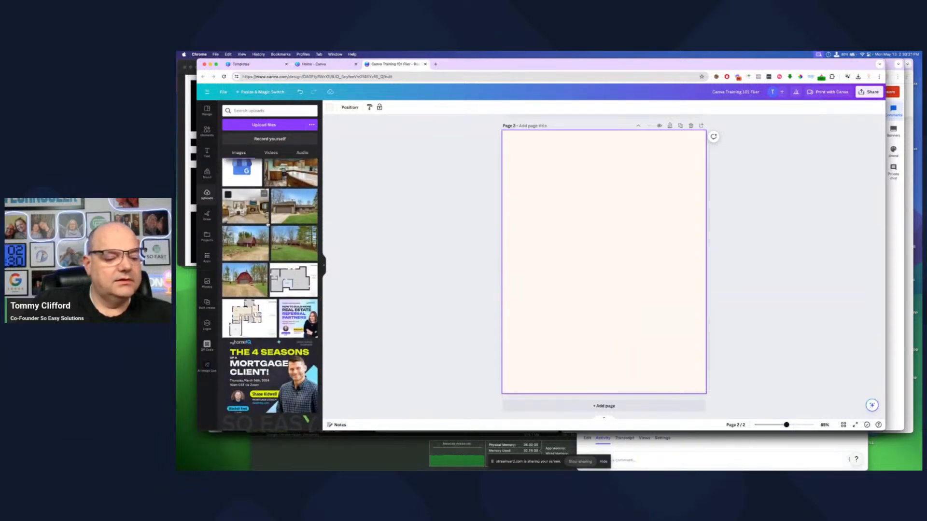
scroll(268, 224, "down", 2)
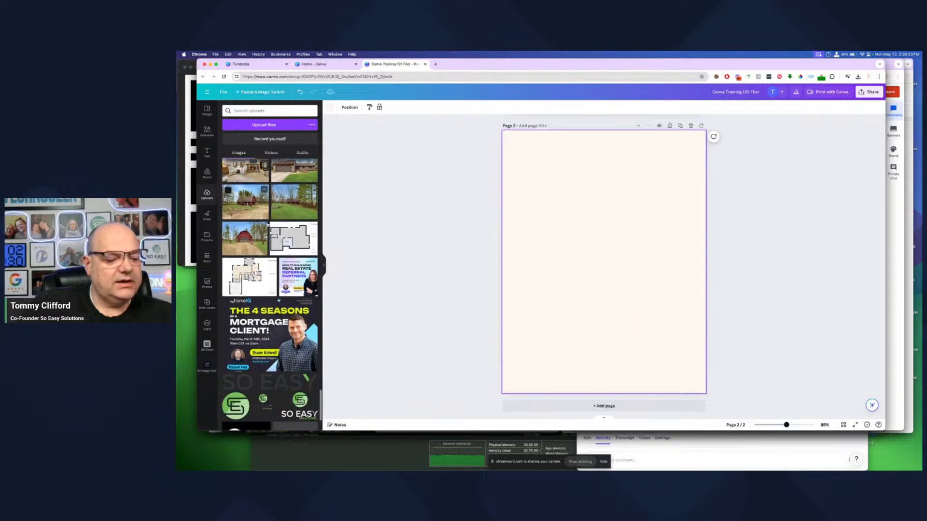
left_click(250, 248)
left_click_drag(601, 256, 575, 204)
left_click_drag(651, 264, 705, 307)
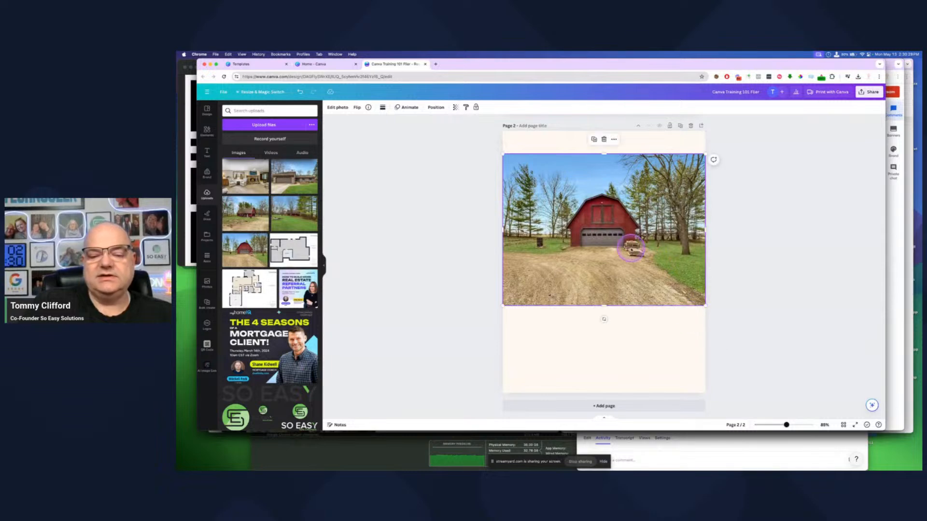
Step: Erase the dark barrel-like object on the grass beside the driveway from the barn photo with the Magic Eraser brush
left_click(334, 109)
left_click(270, 151)
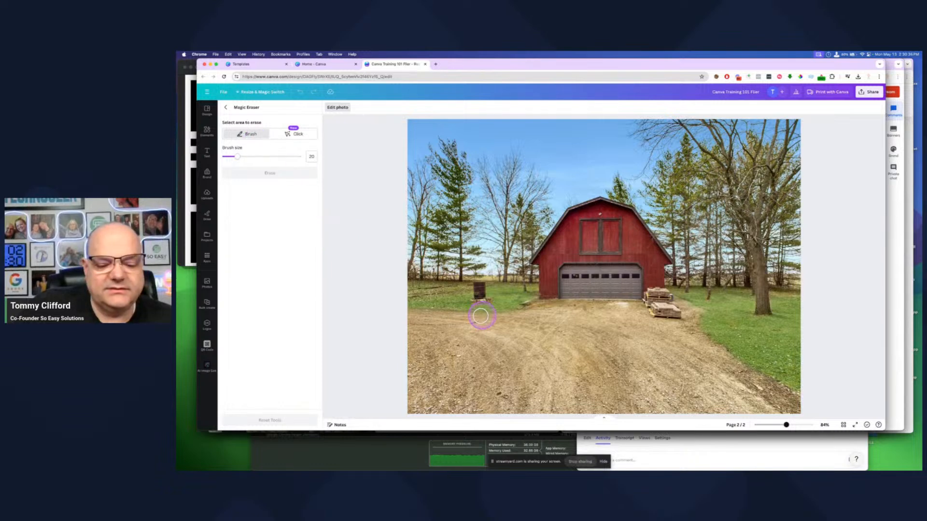
left_click_drag(478, 287, 481, 300)
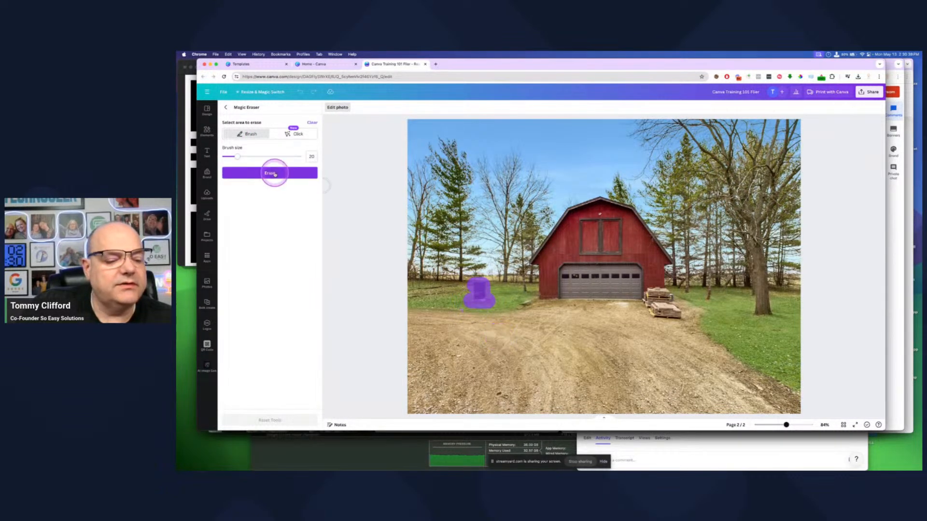
left_click(275, 174)
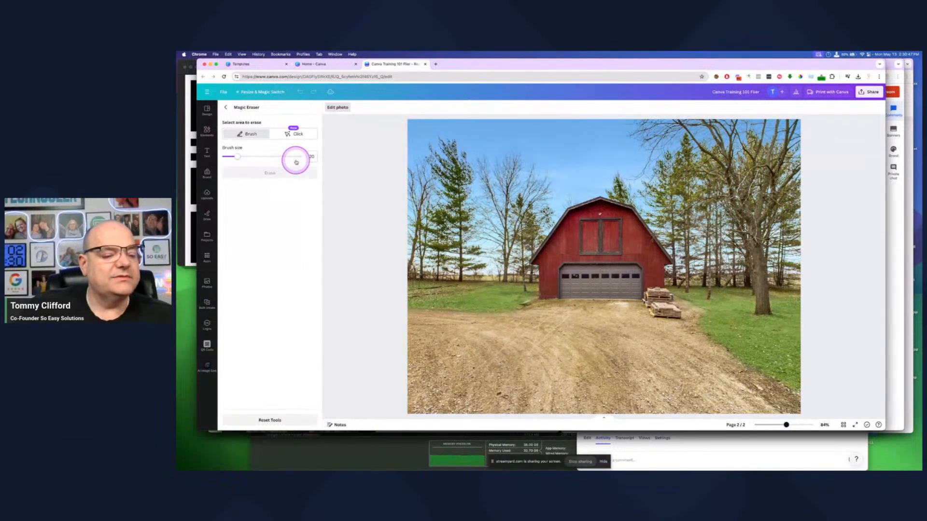
Step: Erase both stacks of pallets beside the barn using Magic Eraser's Click selection mode
left_click(296, 135)
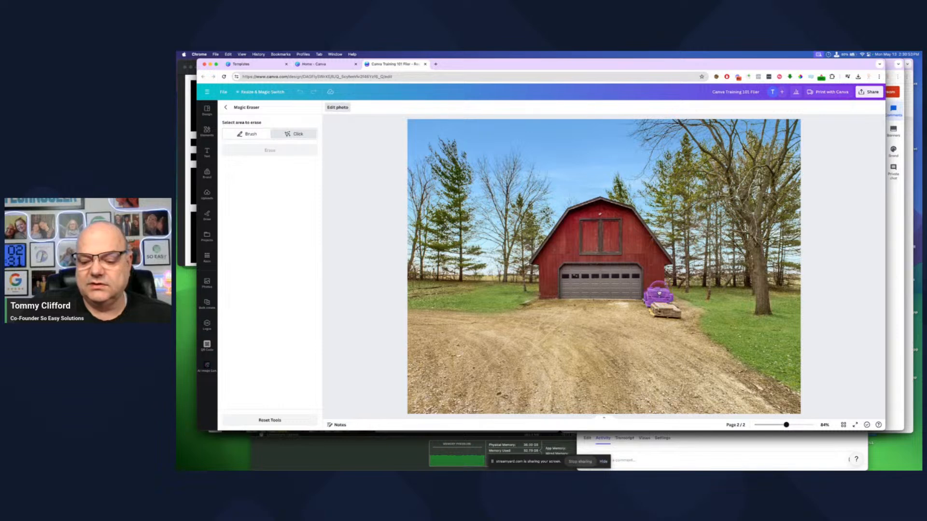
left_click(659, 293)
left_click(667, 314)
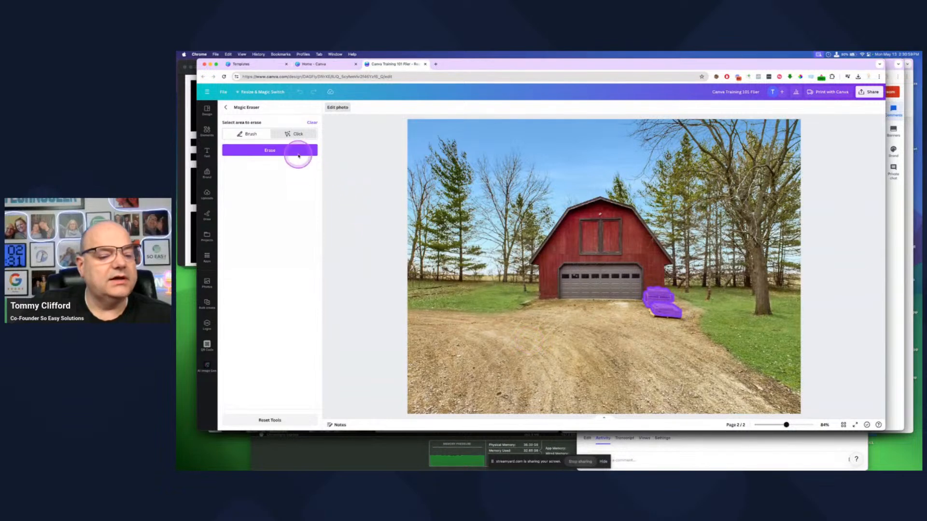
left_click(264, 150)
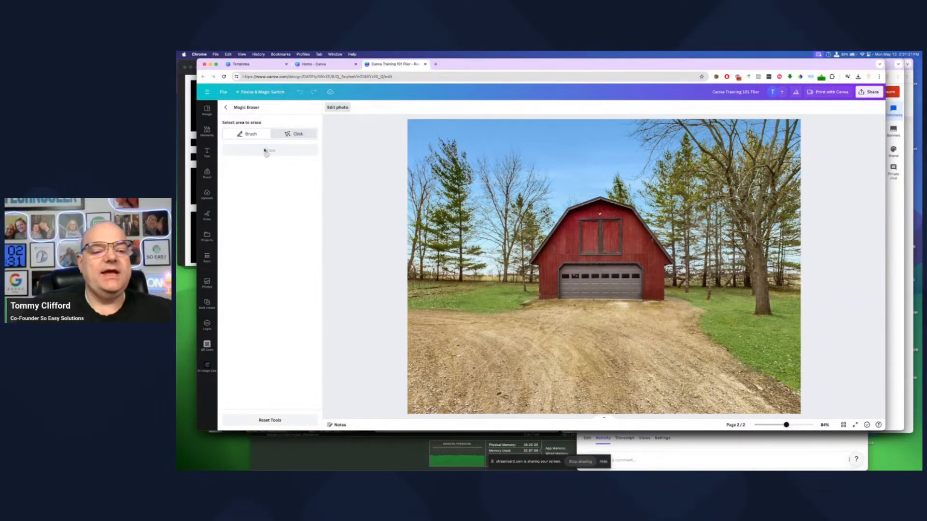
Step: Switch to the StreamYard studio window and put the Tri-Colored Borders presentation on the live stage
left_click_drag(551, 63, 557, 128)
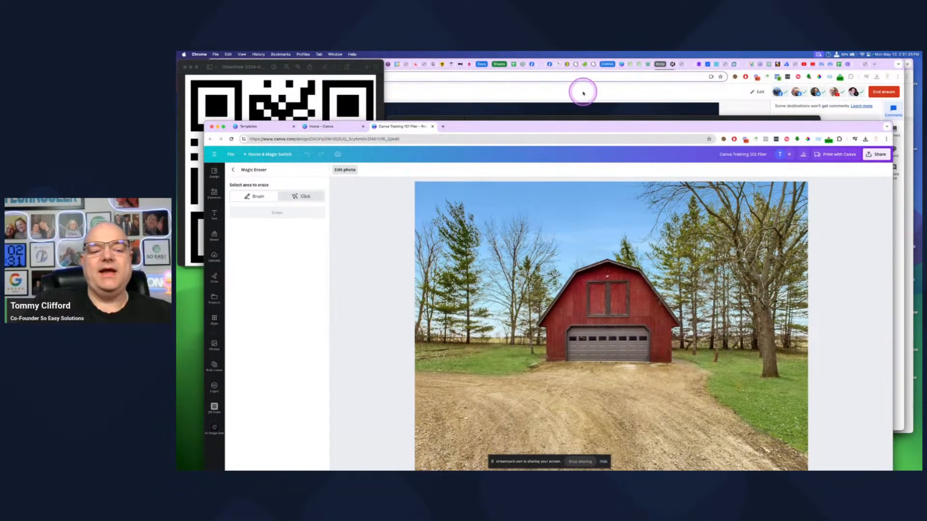
left_click(480, 89)
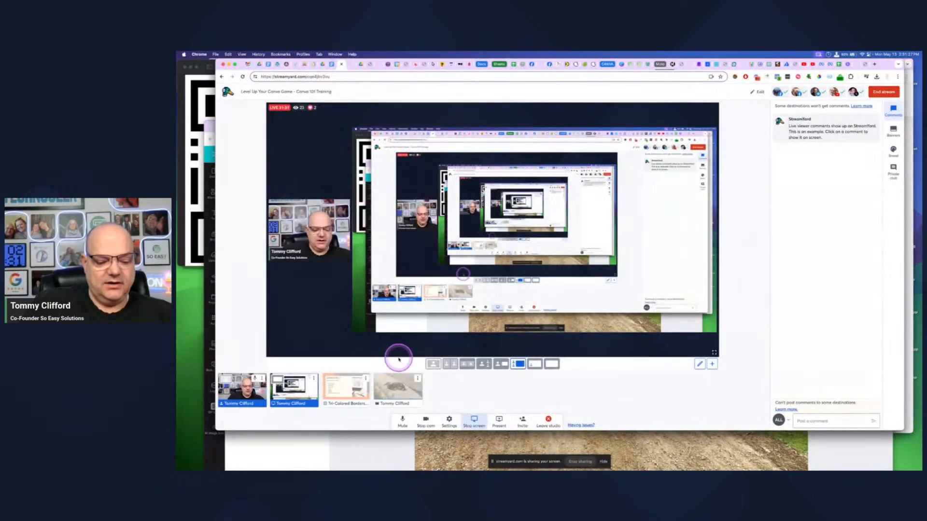
left_click(349, 392)
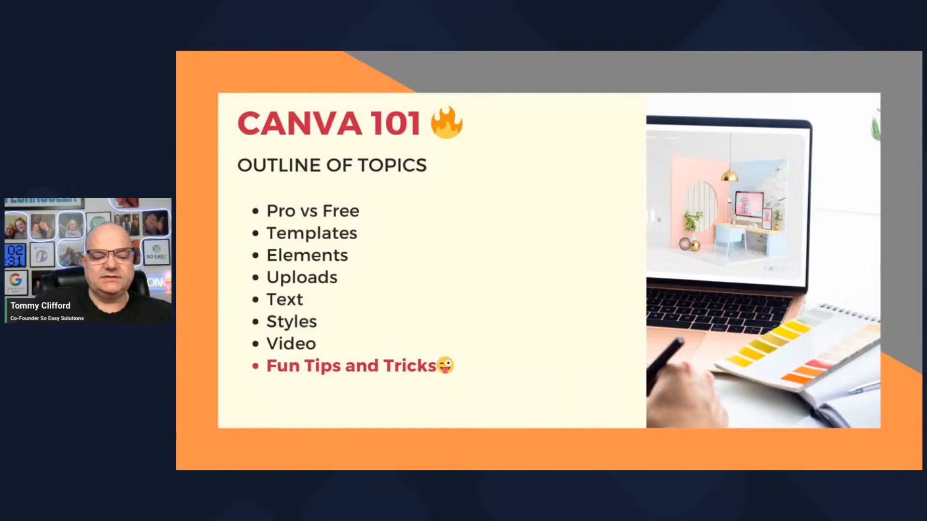